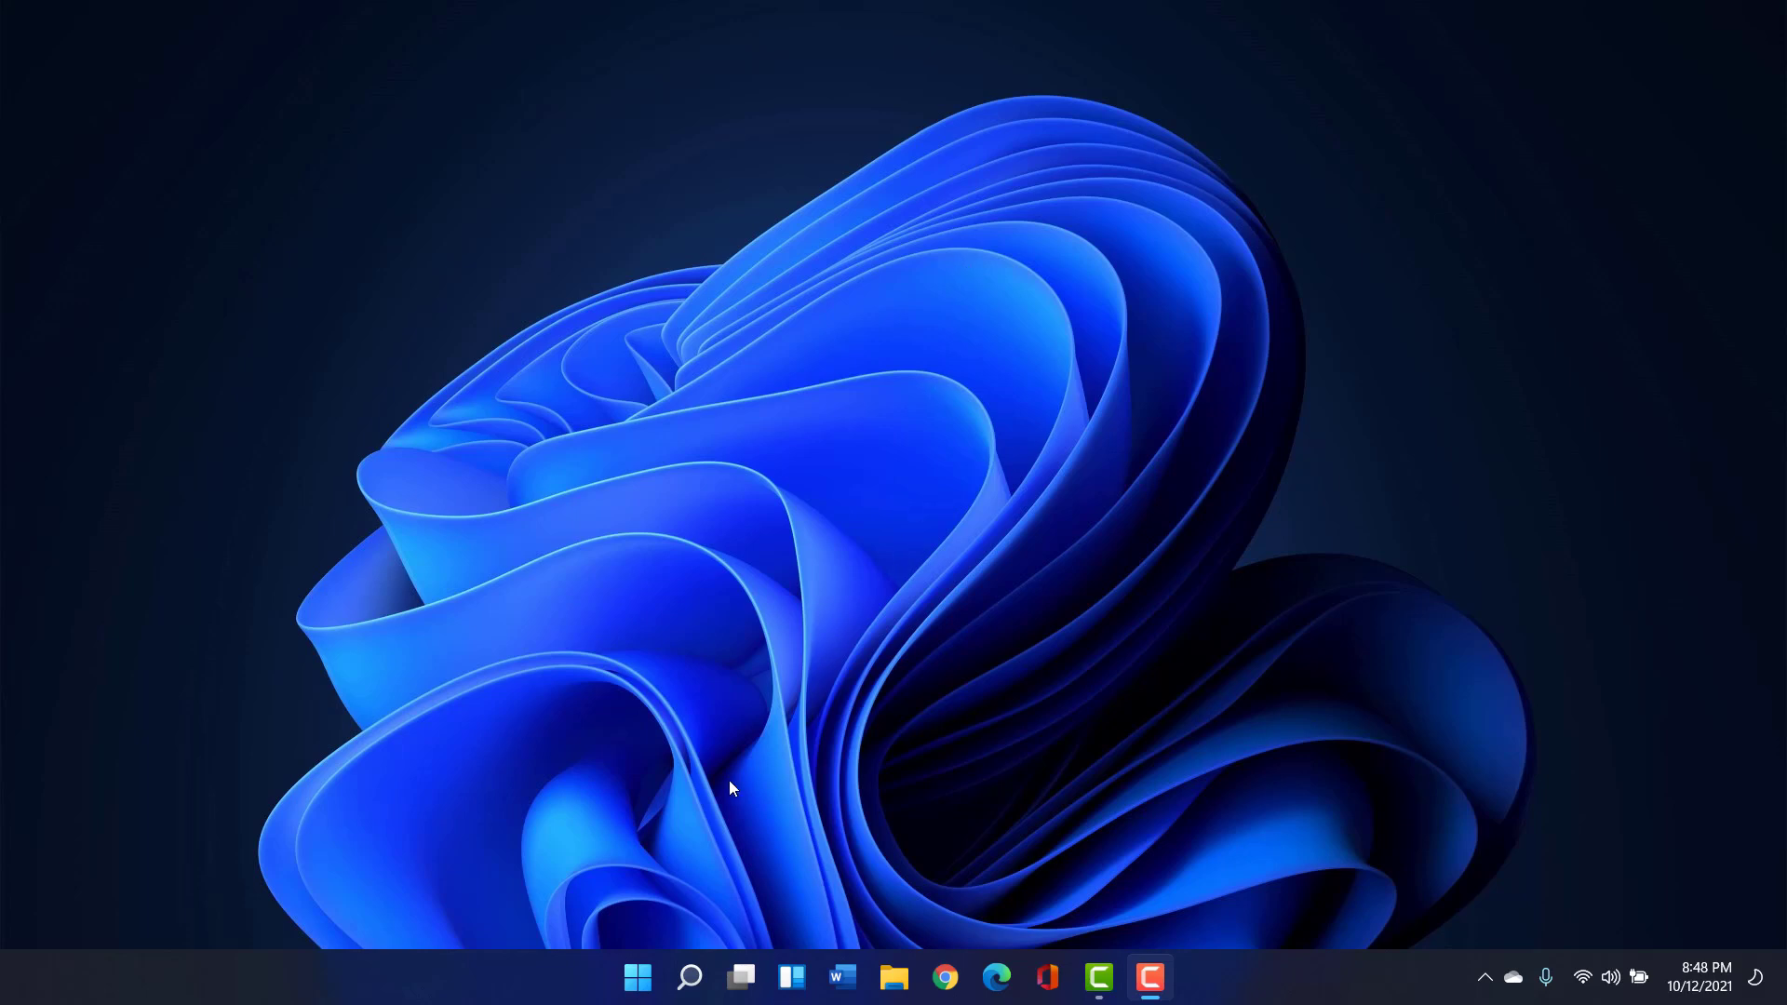
# Open Microsoft Store from Start, search for 'linux', and scroll through the matching apps
pyautogui.click(639, 977)
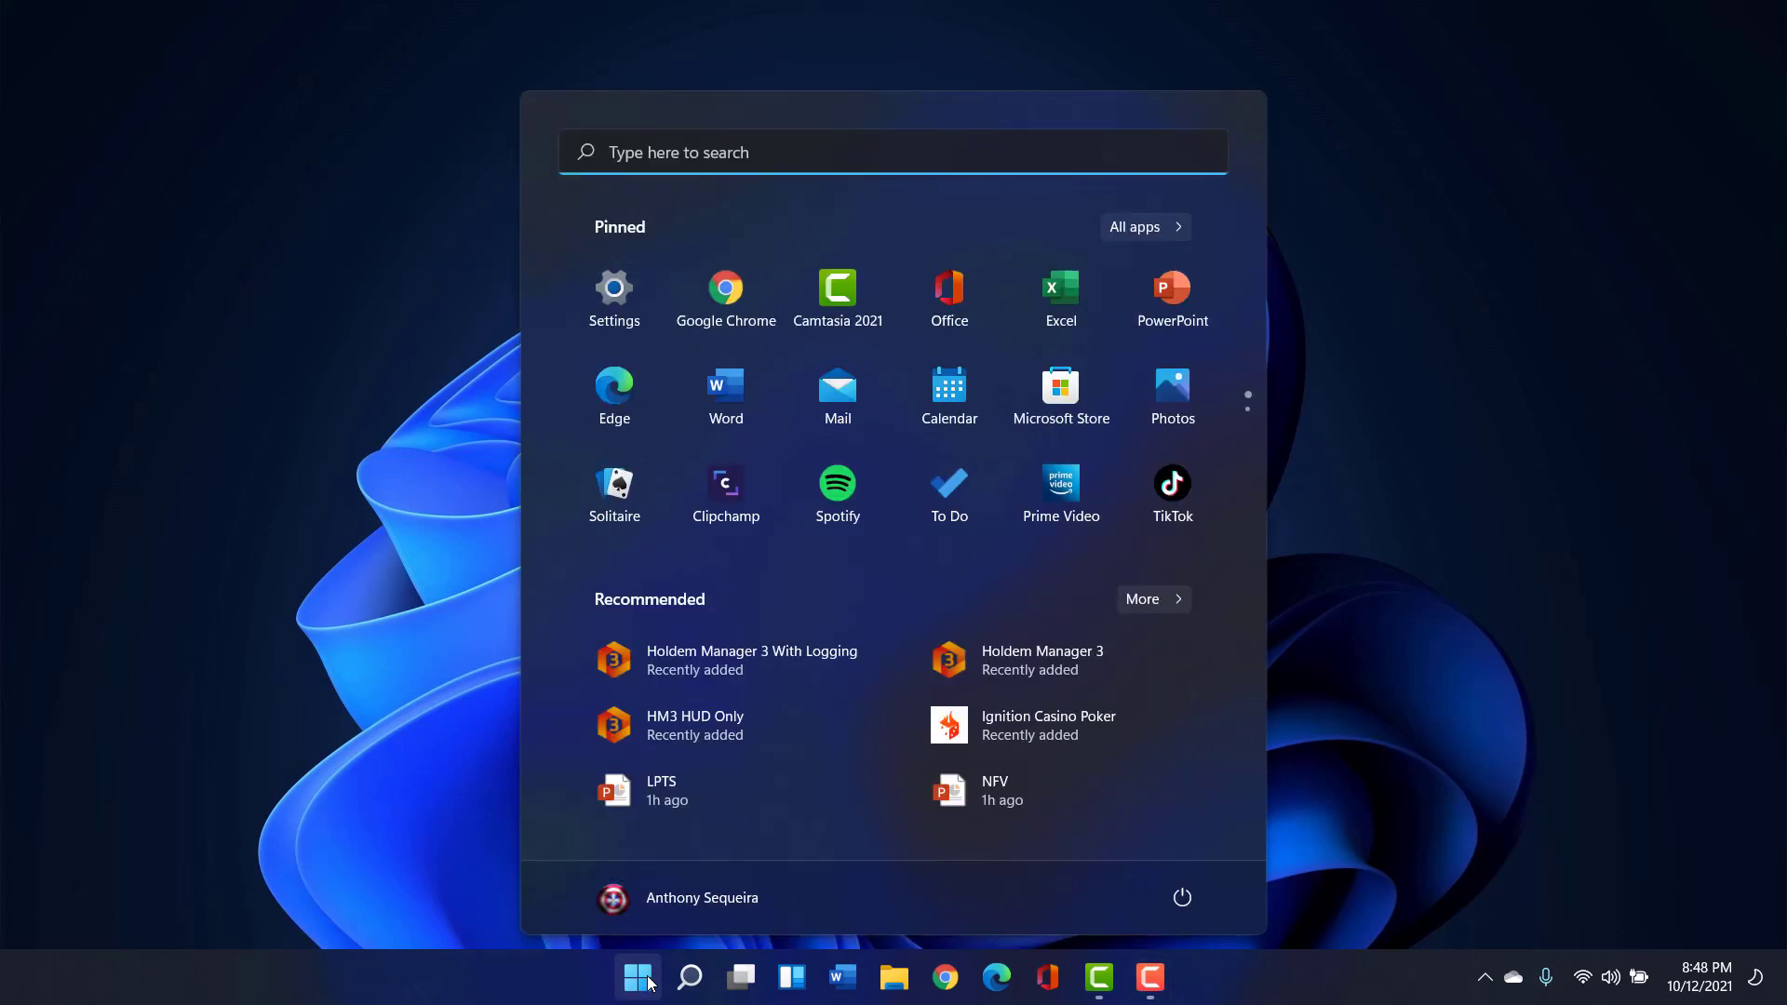
pyautogui.click(1059, 400)
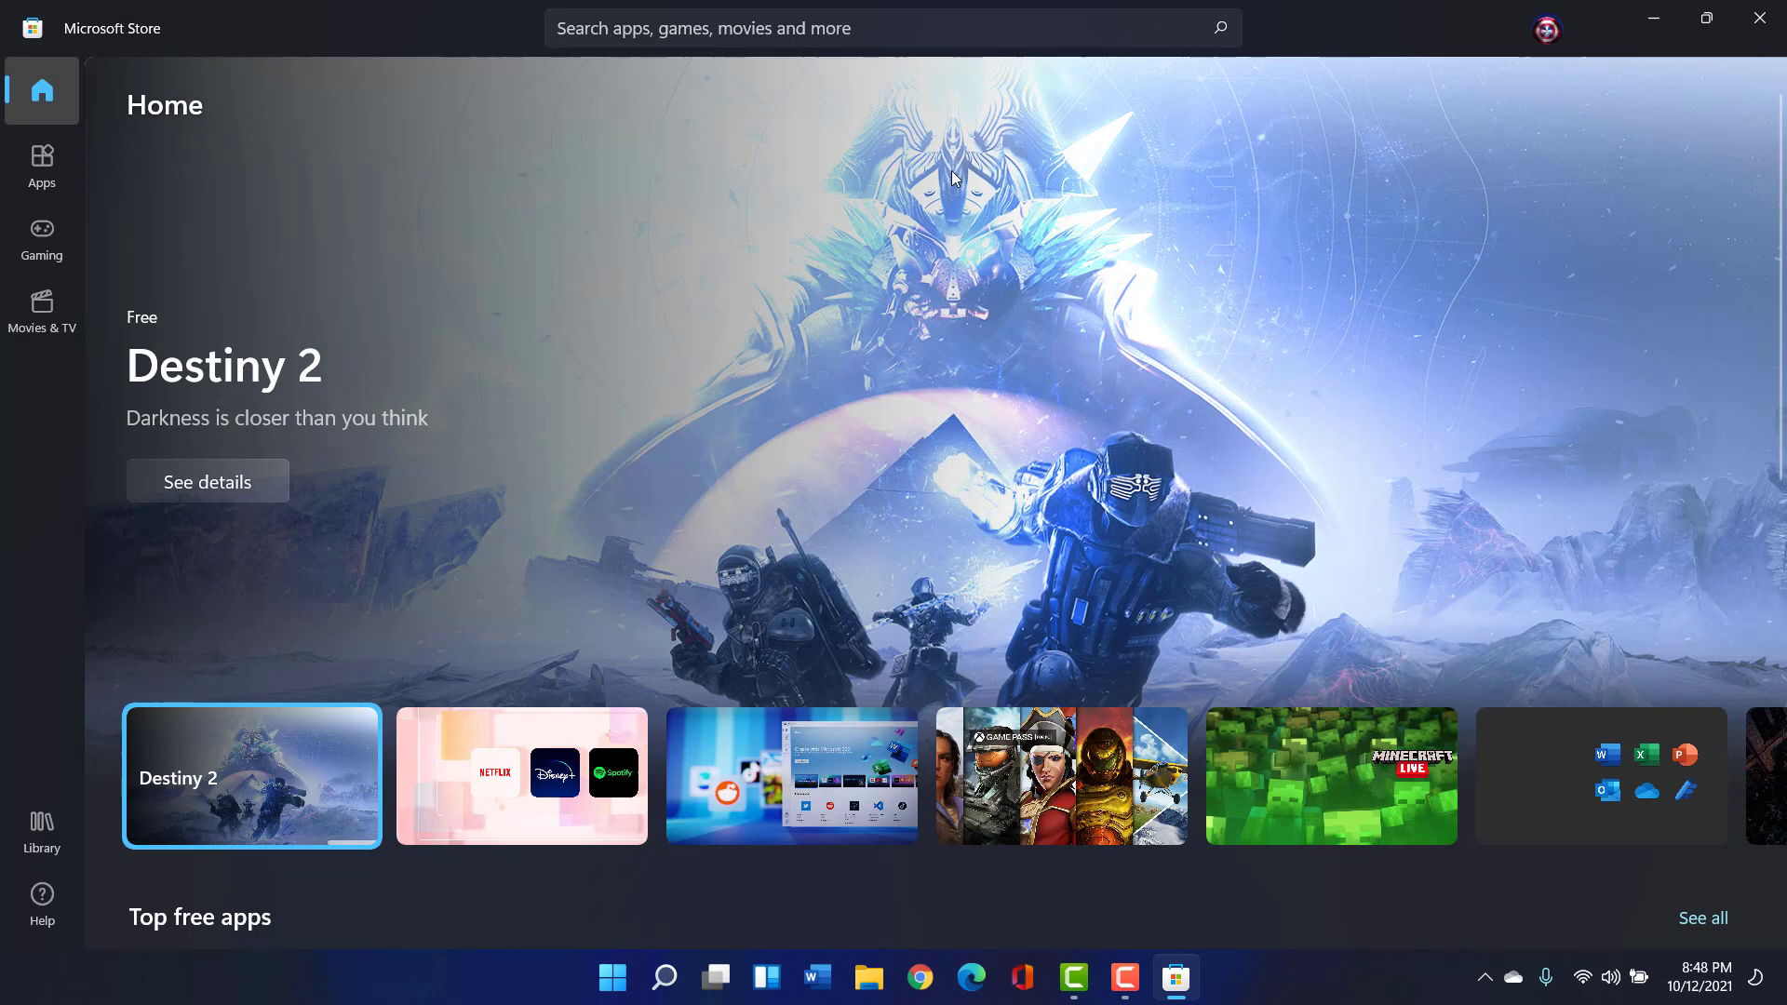
pyautogui.click(683, 29)
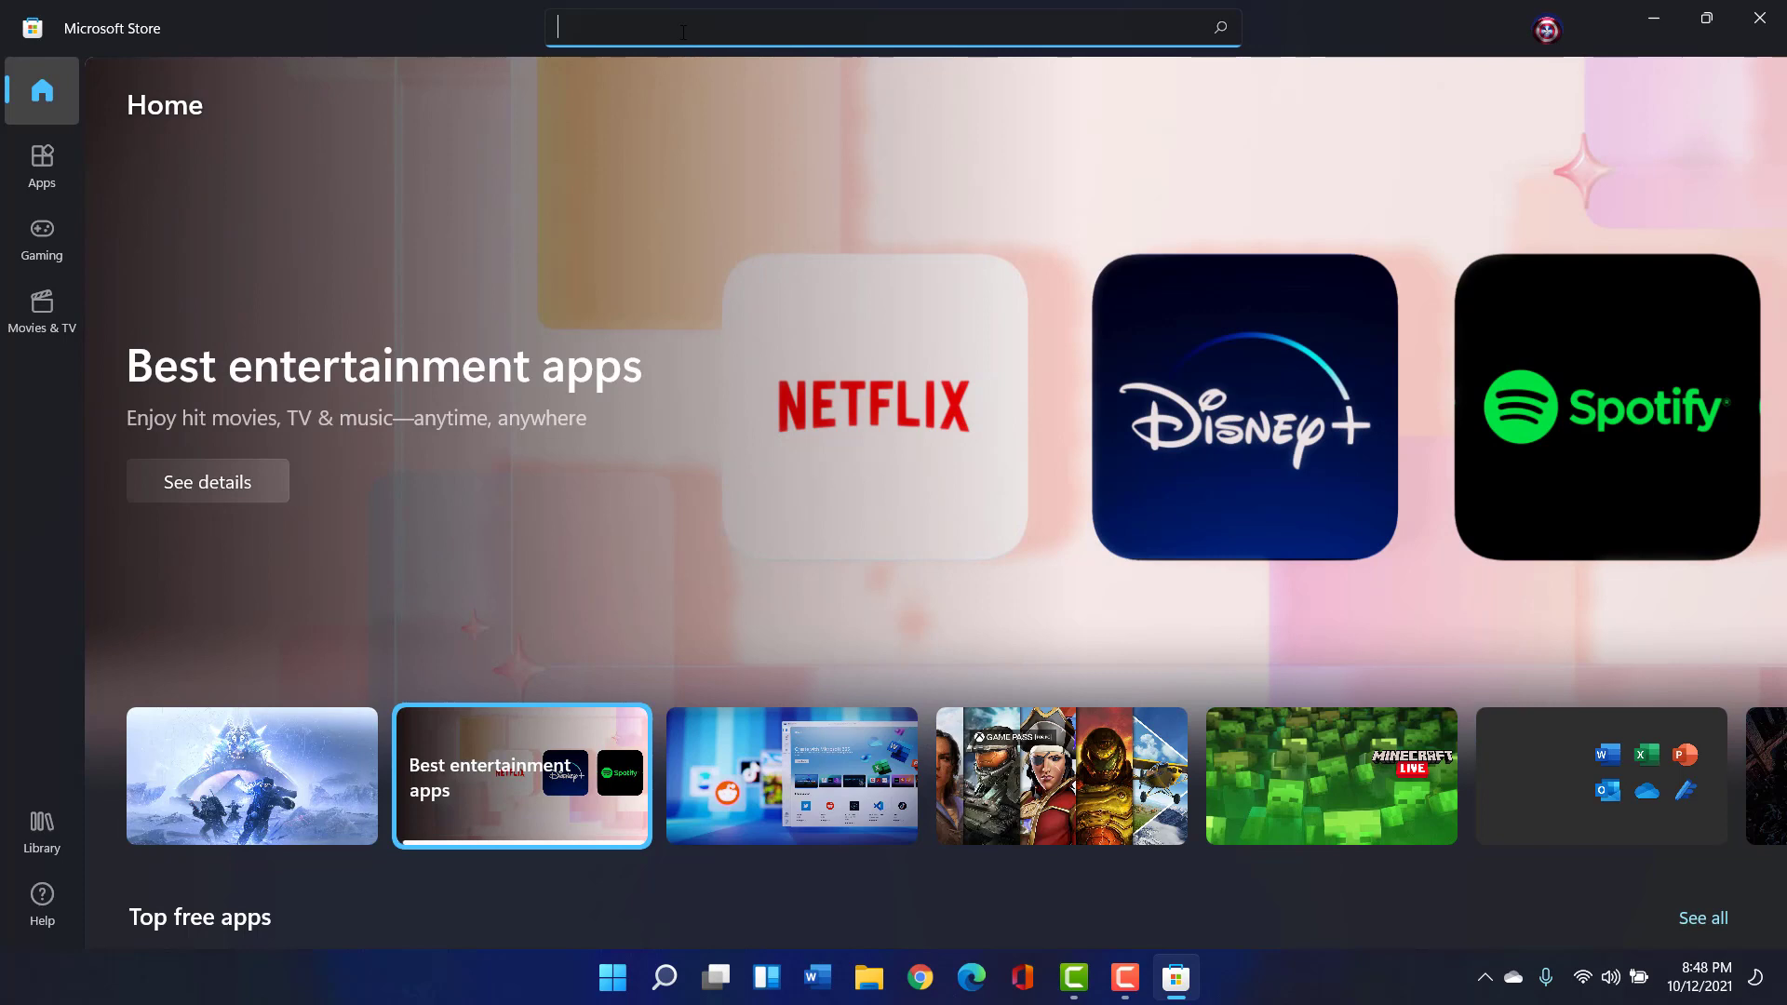
pyautogui.write('linux')
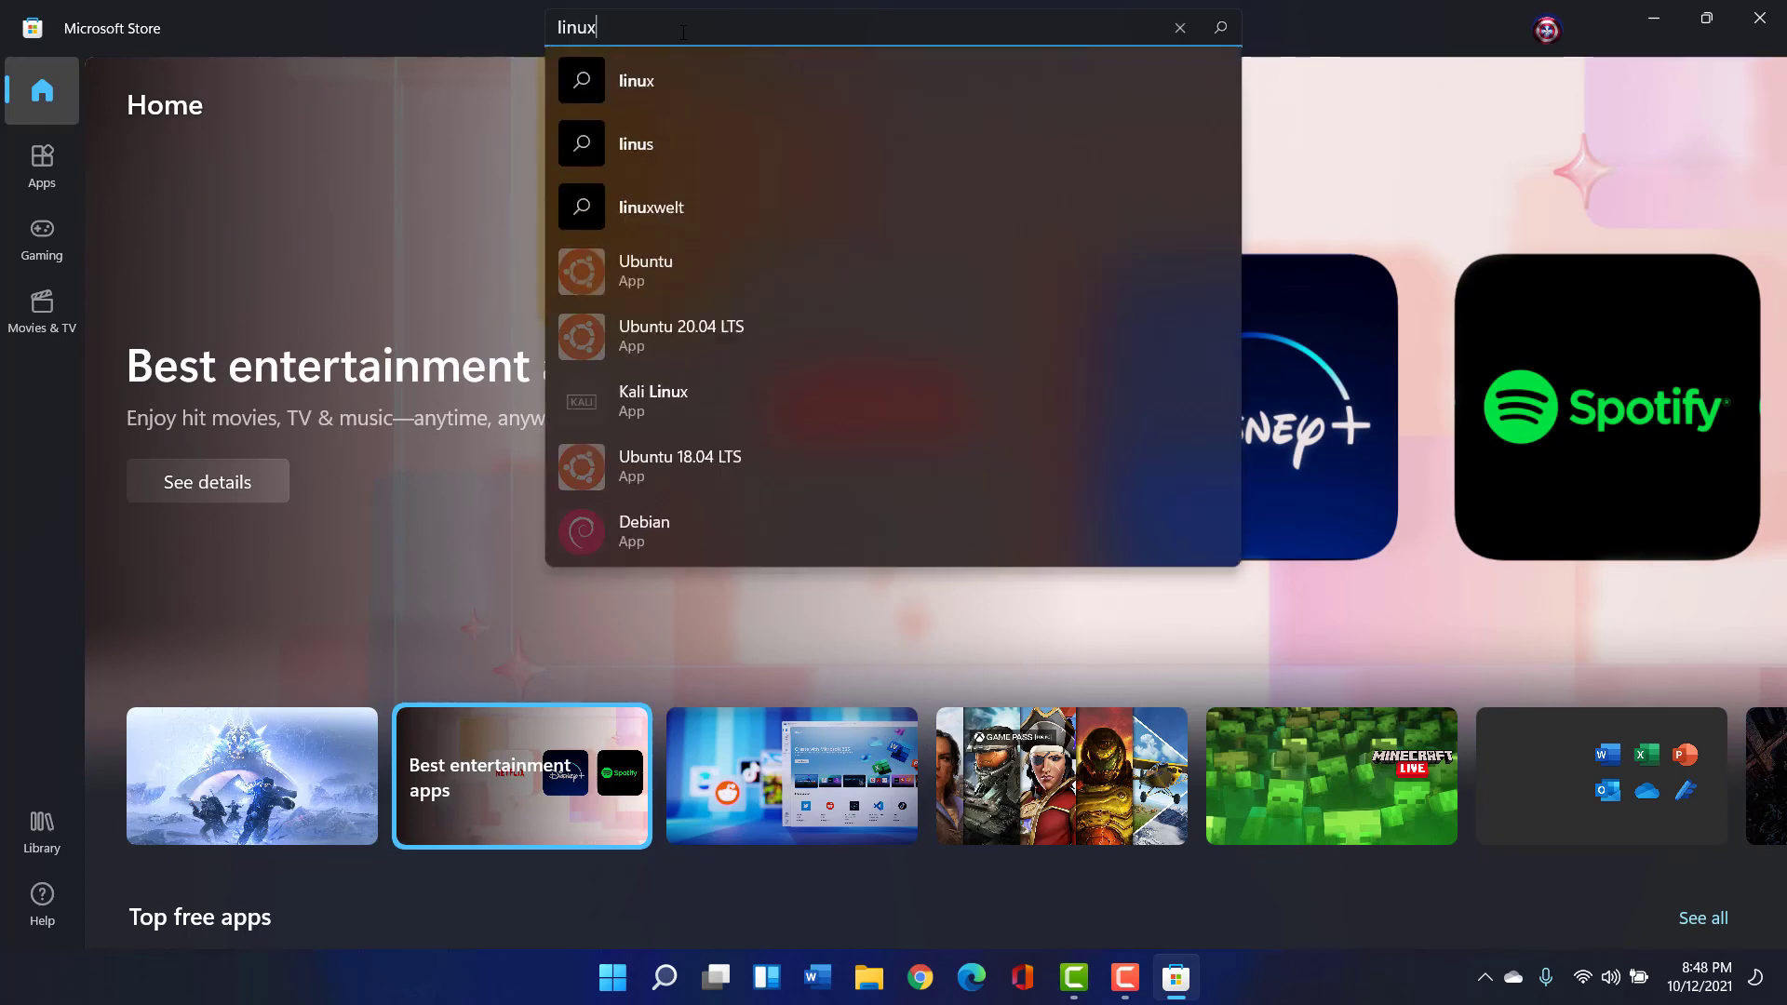
pyautogui.press('Return')
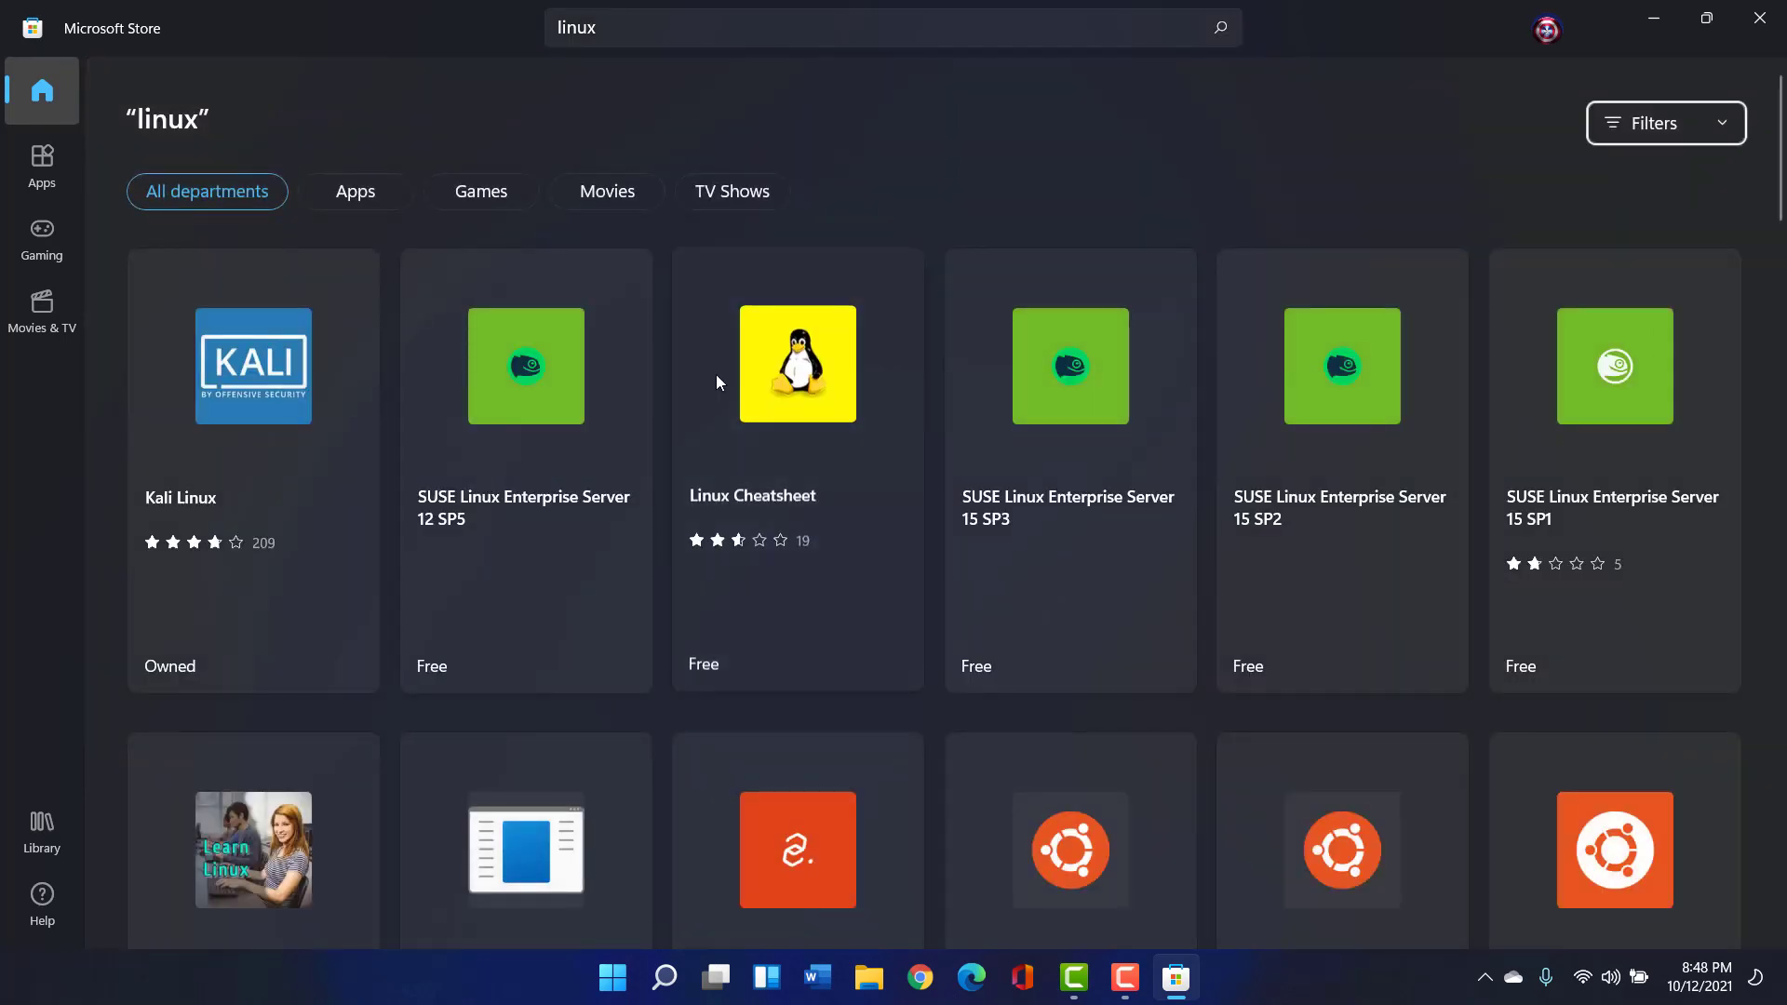
pyautogui.scroll(-3, 717, 382)
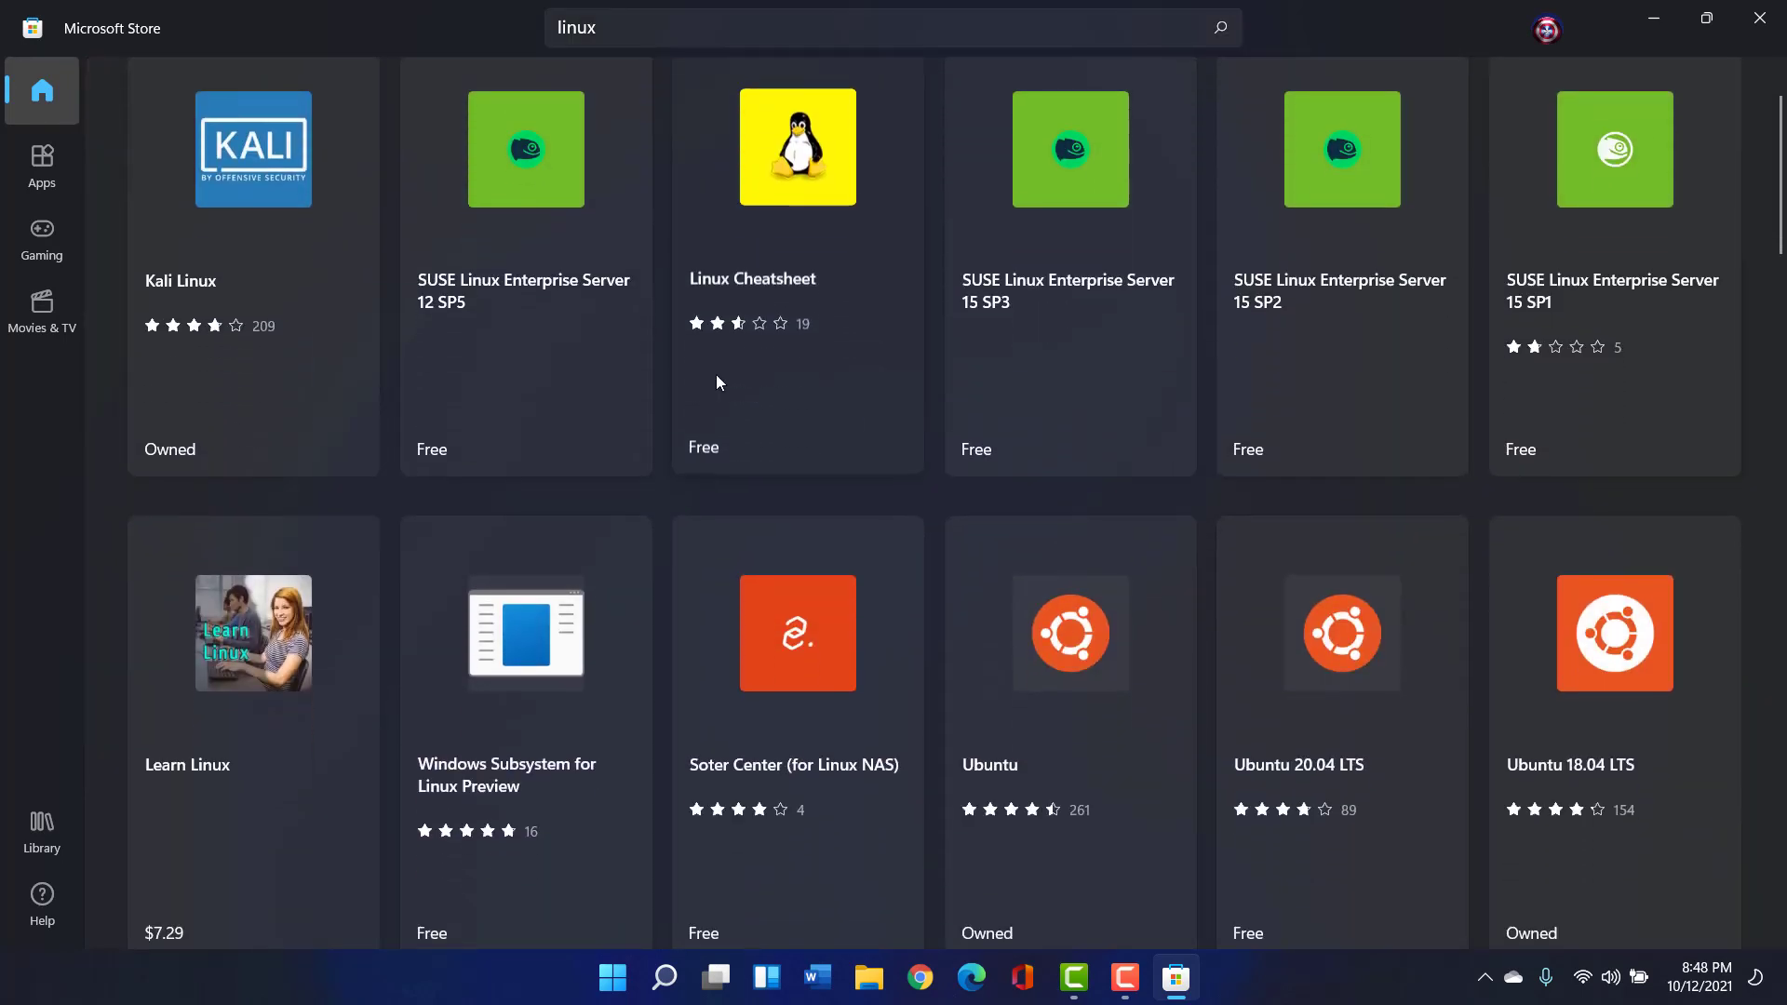
# Install the Windows Subsystem for Linux Preview app (158.1 MB) from its store page
pyautogui.click(497, 775)
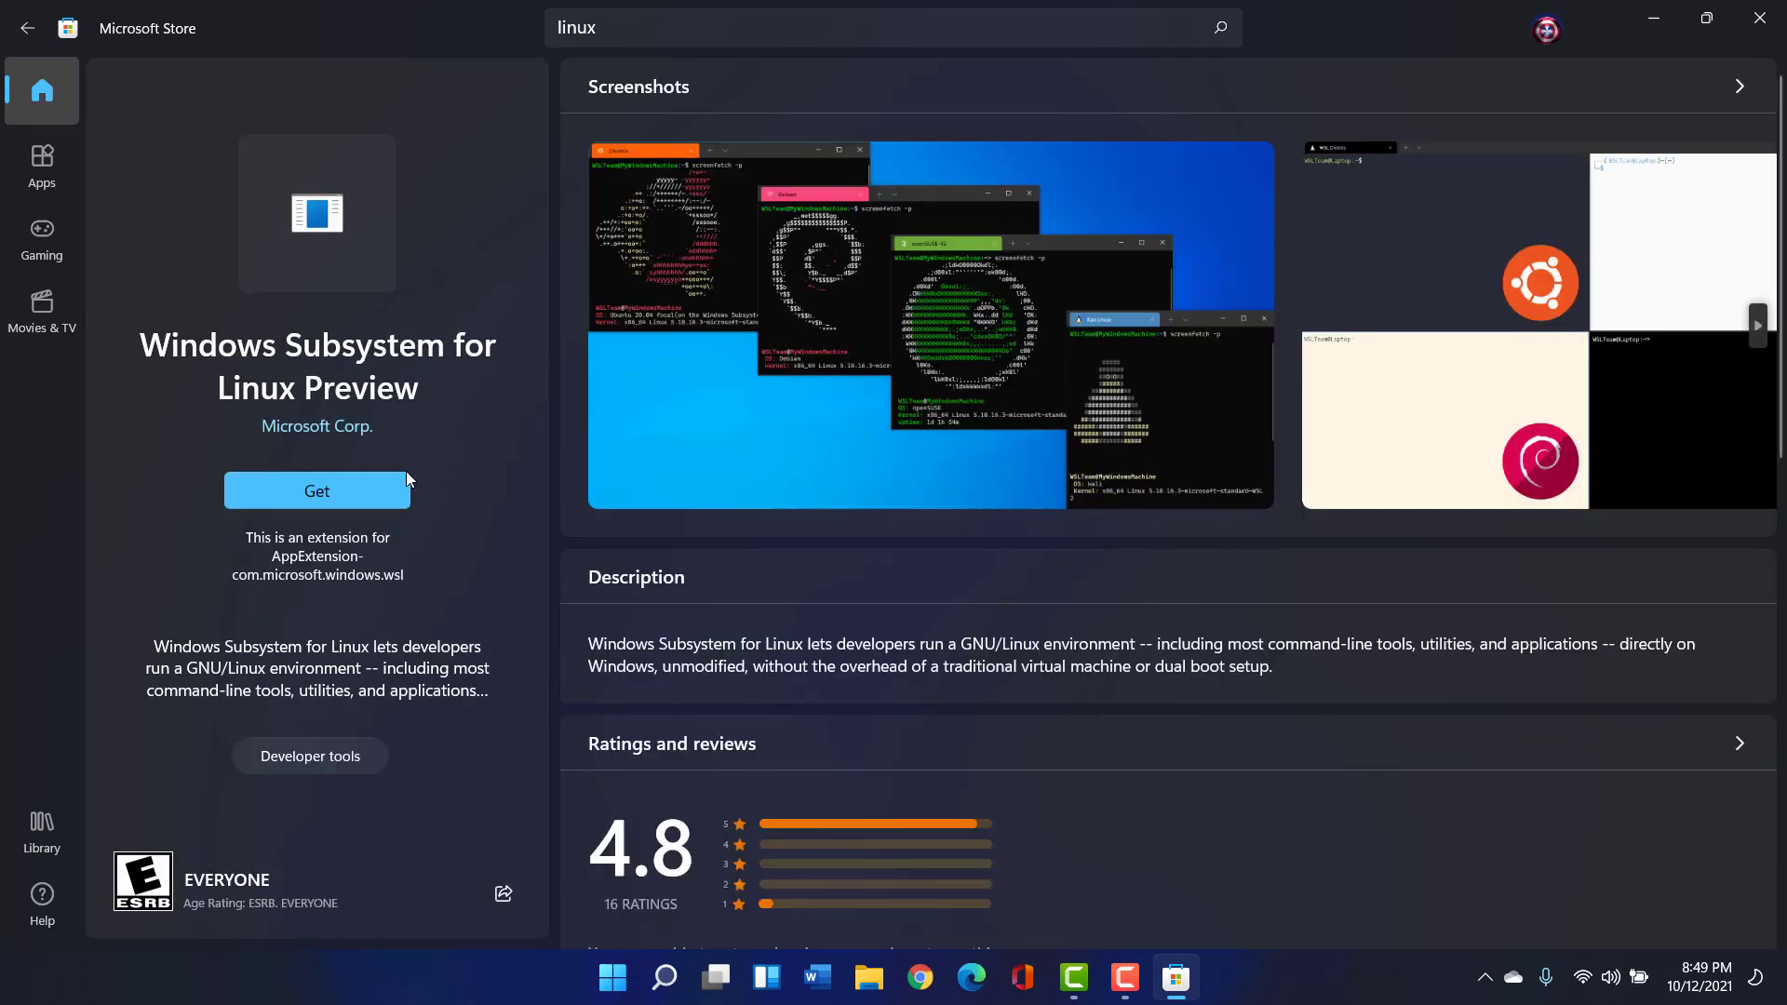
pyautogui.click(384, 484)
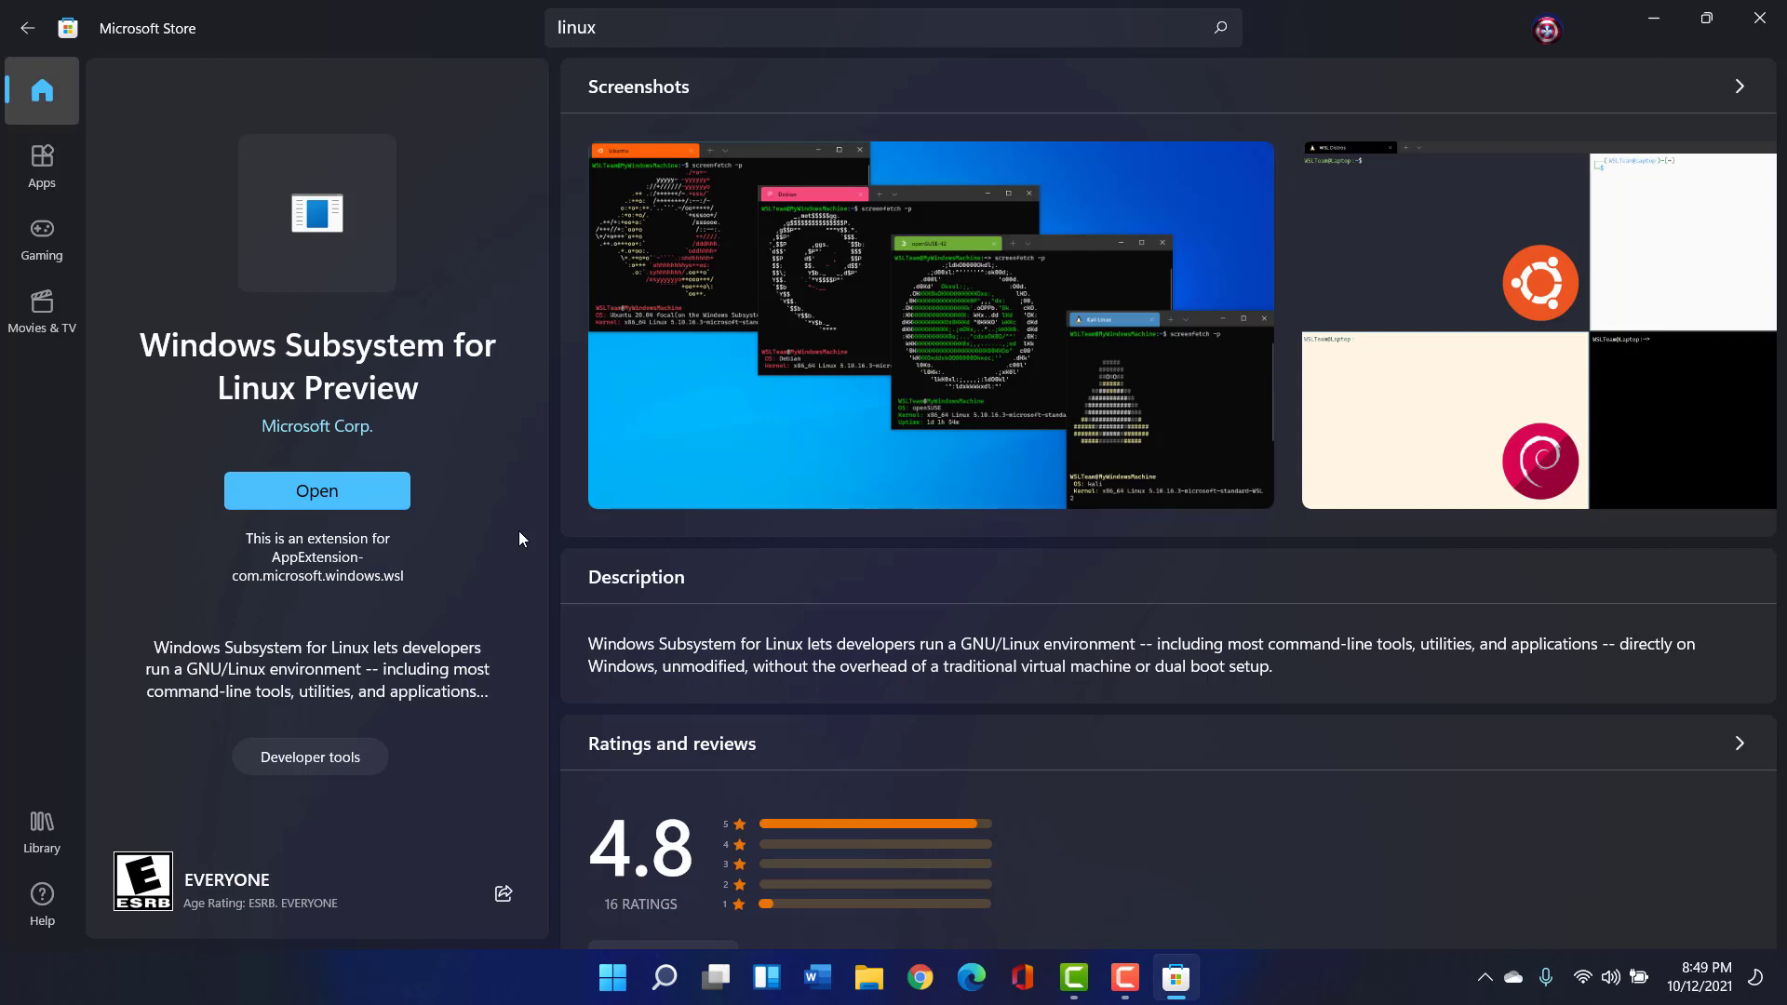
# Launch Windows Subsystem for Linux, read its no-distributions message, and close the console
pyautogui.click(393, 500)
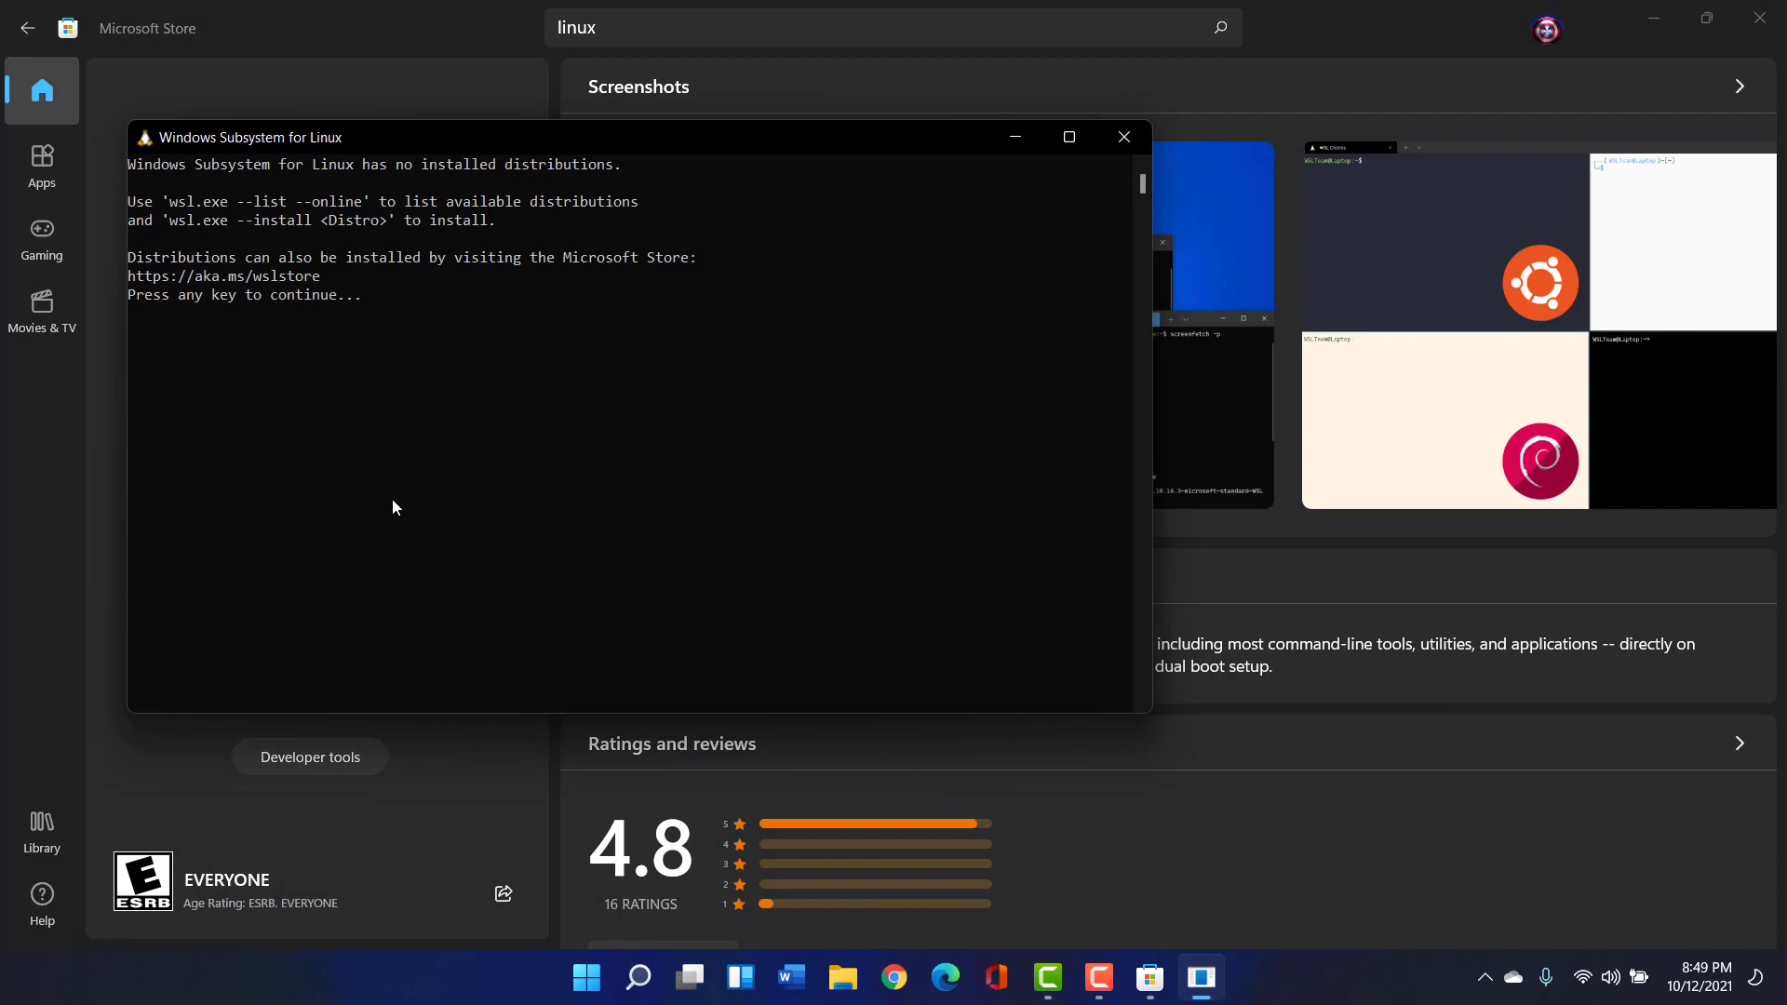
pyautogui.moveTo(834, 137); pyautogui.dragTo(1175, 311)
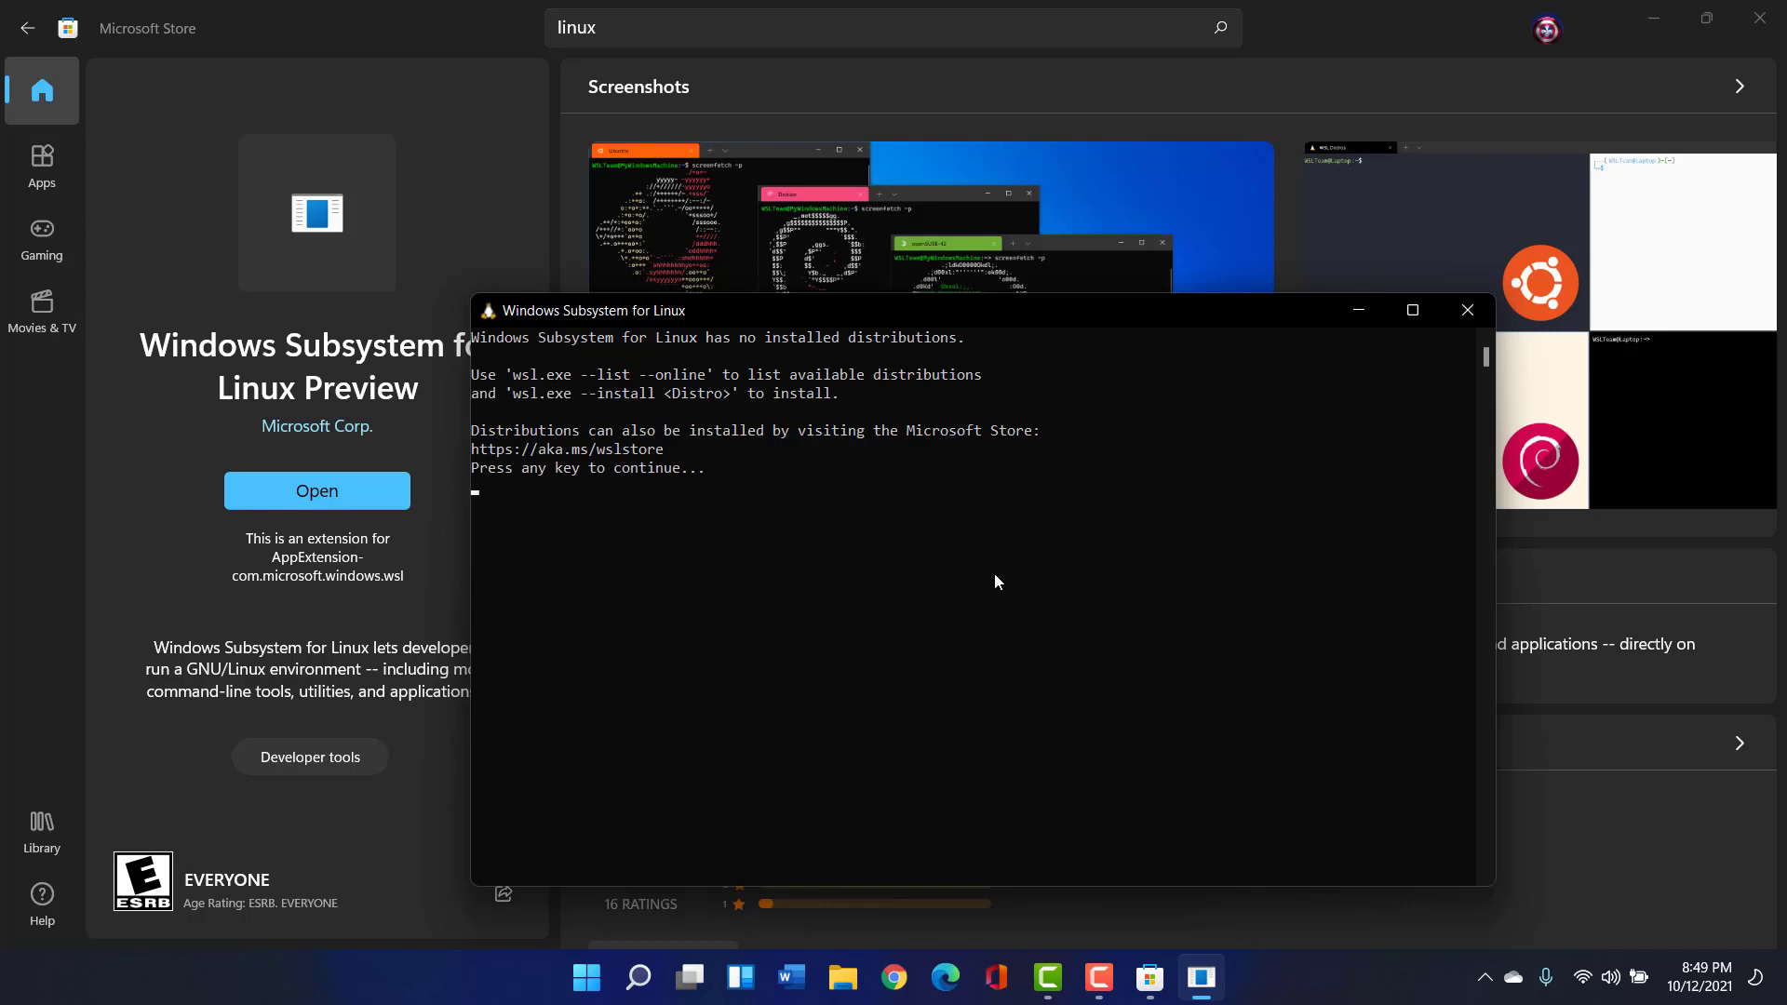
pyautogui.write('j')
pyautogui.press('Return')
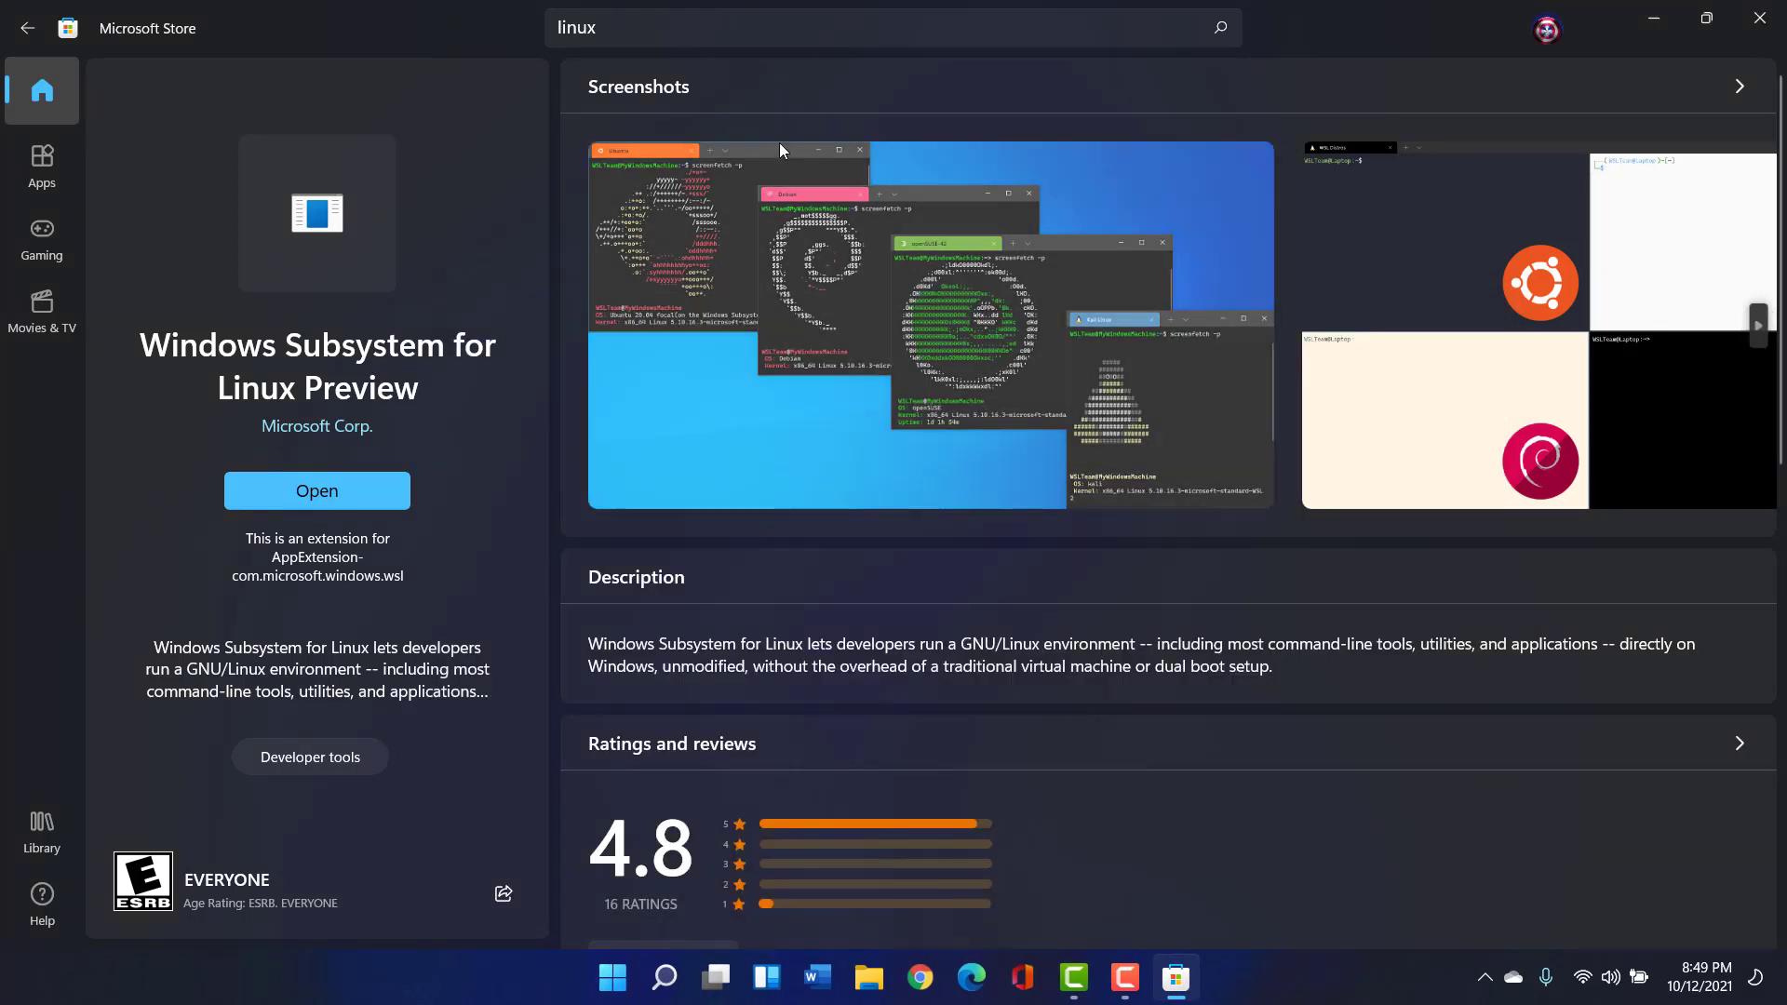
# Rerun the 'linux' store search and scroll to see WSL listed as Installed
pyautogui.click(659, 22)
pyautogui.press('Return')
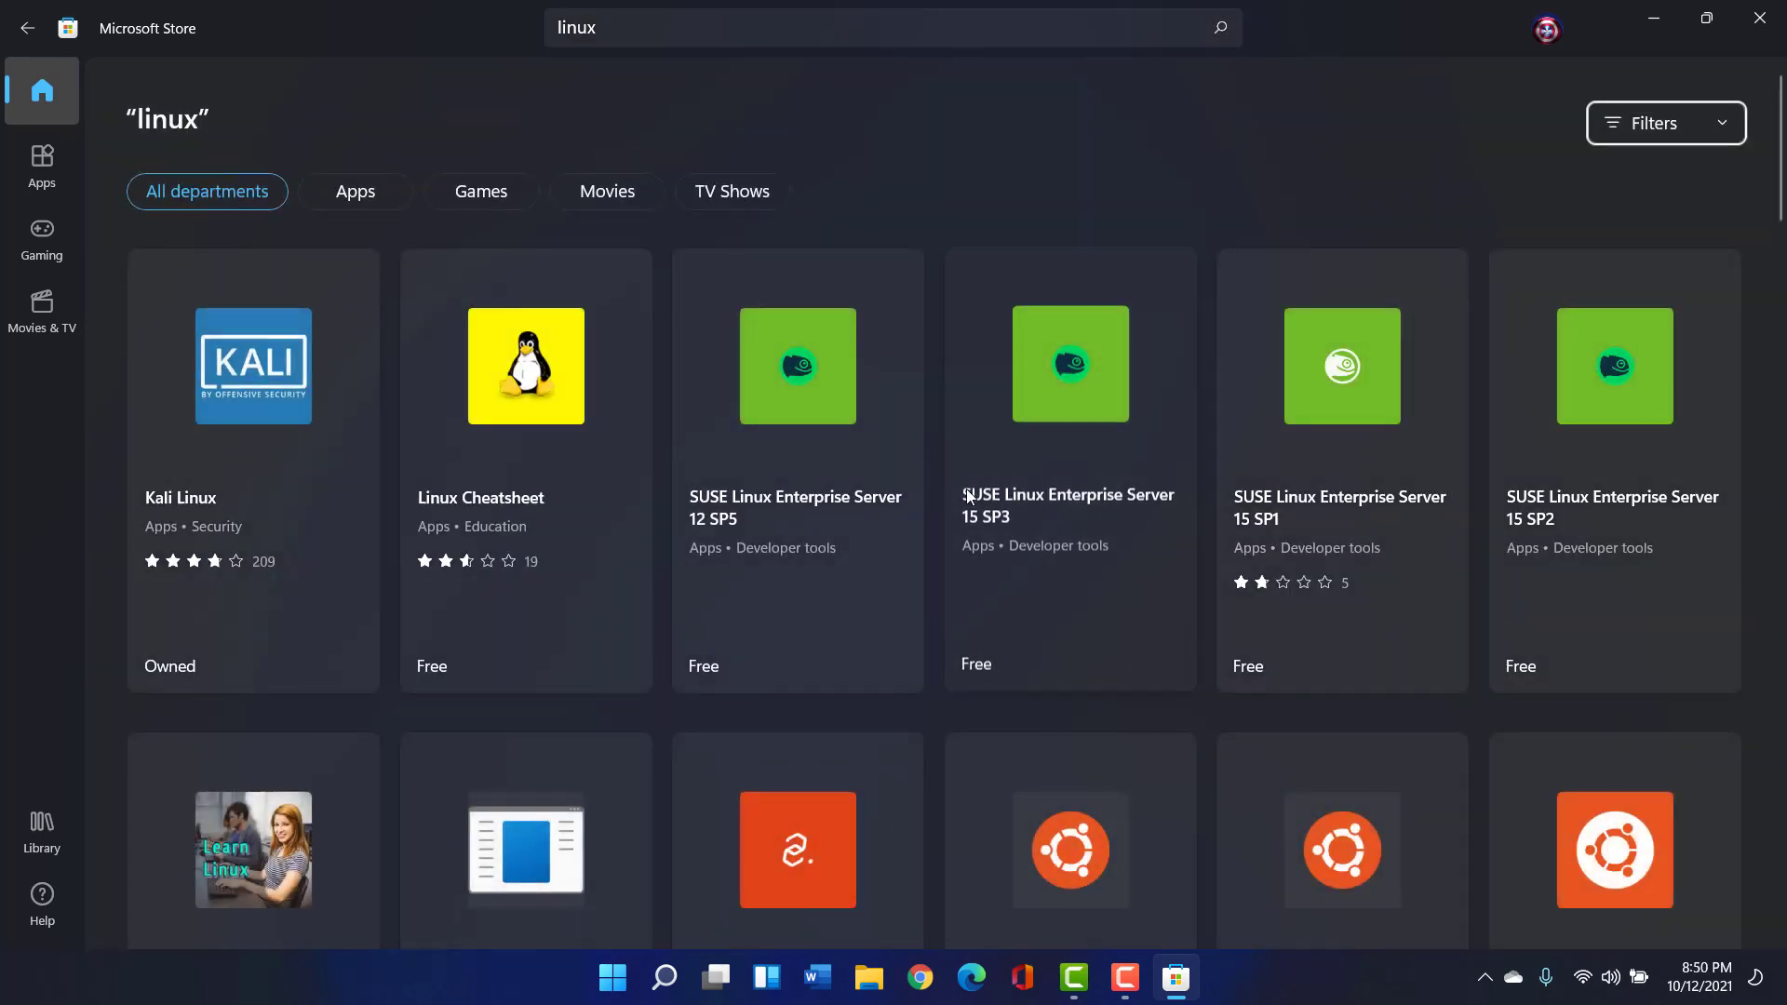
pyautogui.scroll(-2, 968, 496)
pyautogui.scroll(-3, 966, 489)
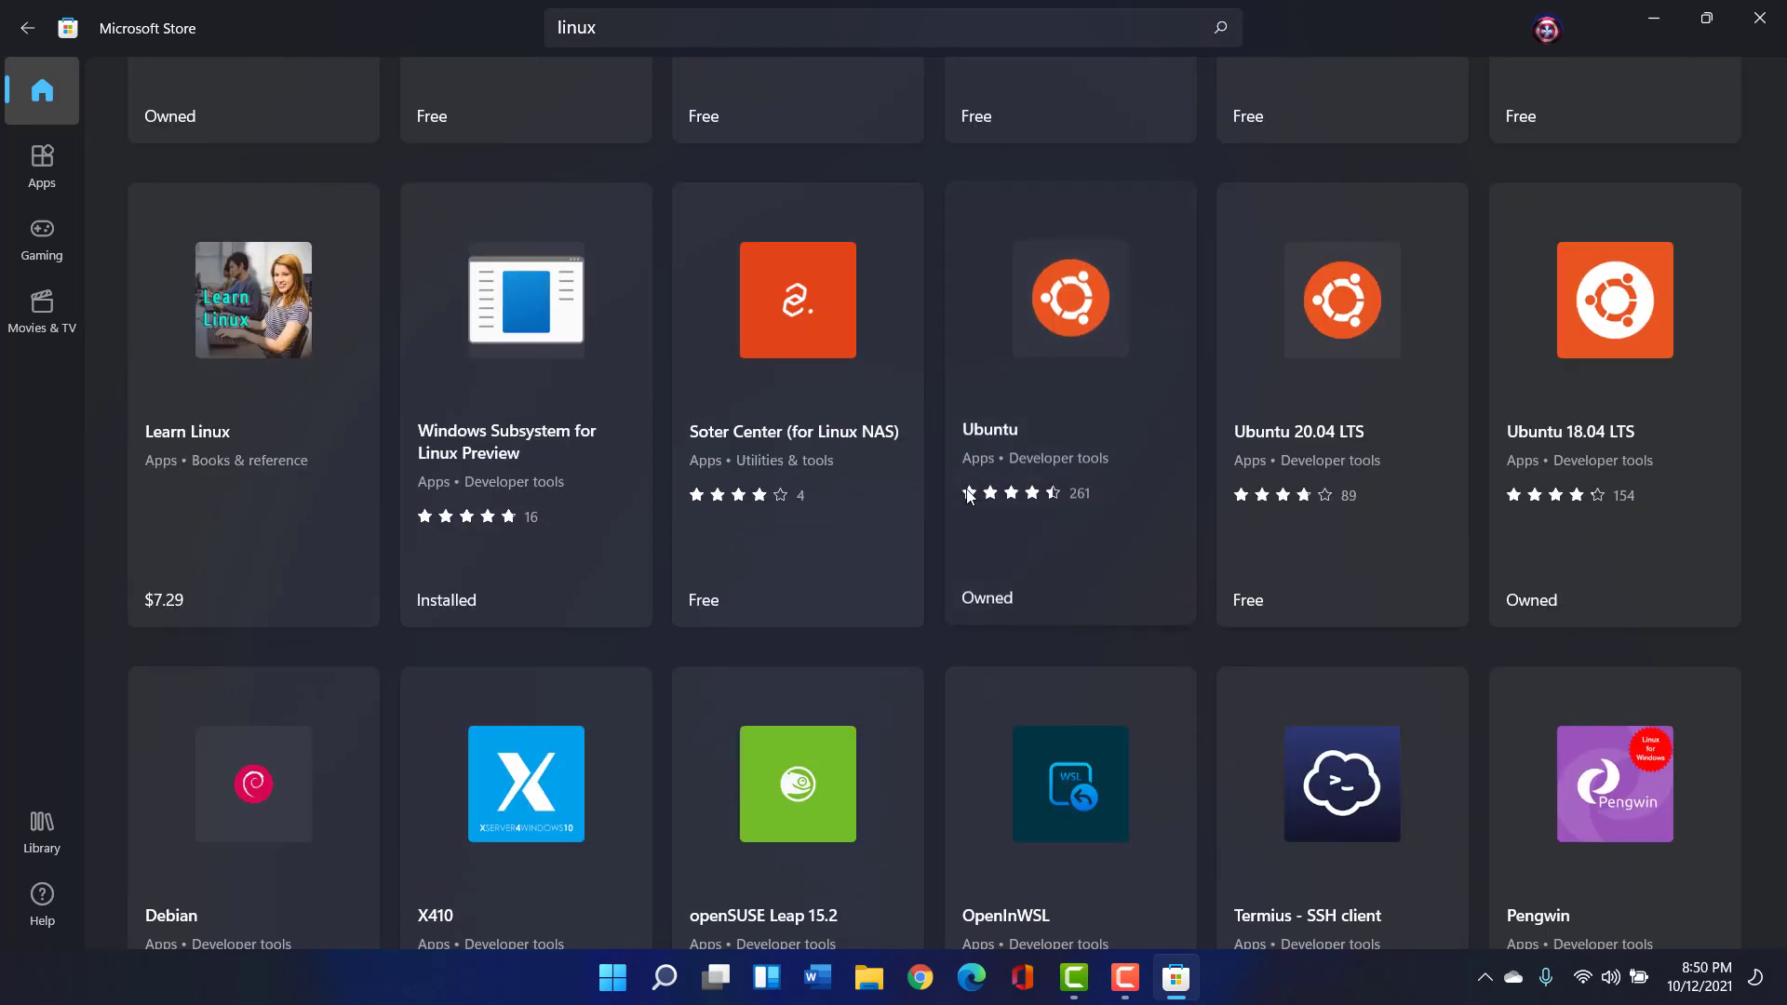
# Install and launch Ubuntu 20.04 LTS, then dismiss the console showing error 0x80370114
pyautogui.click(1340, 353)
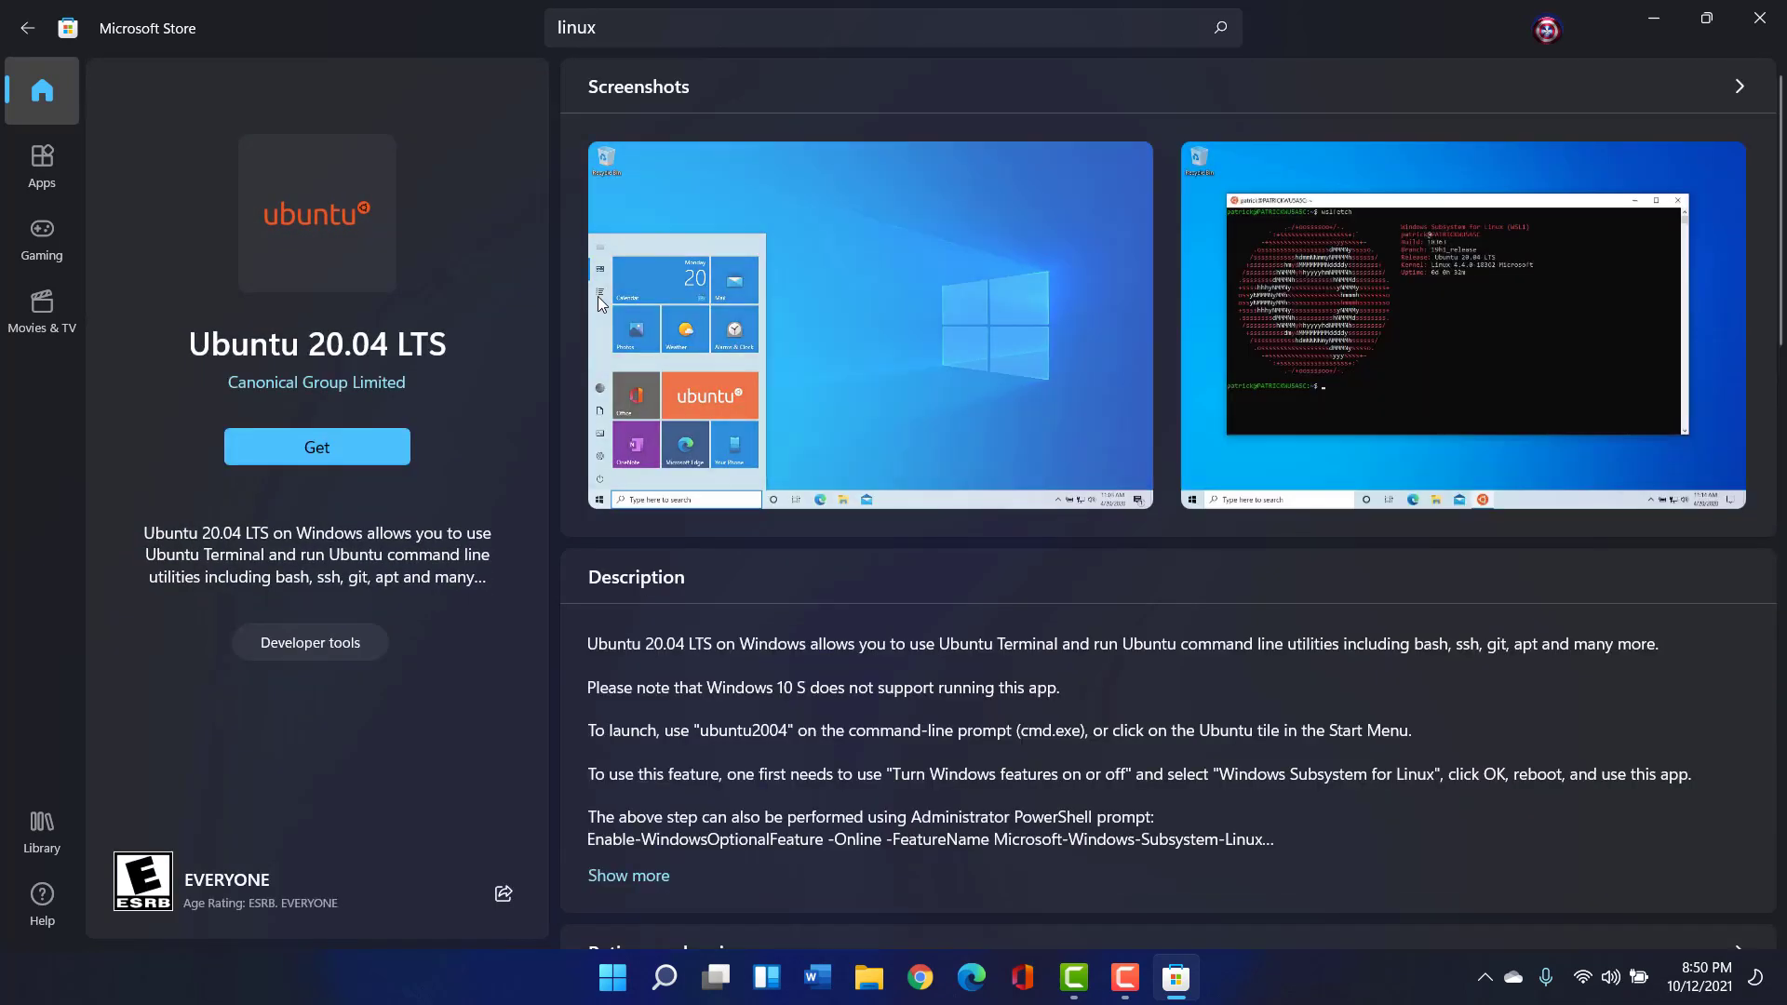
pyautogui.click(337, 440)
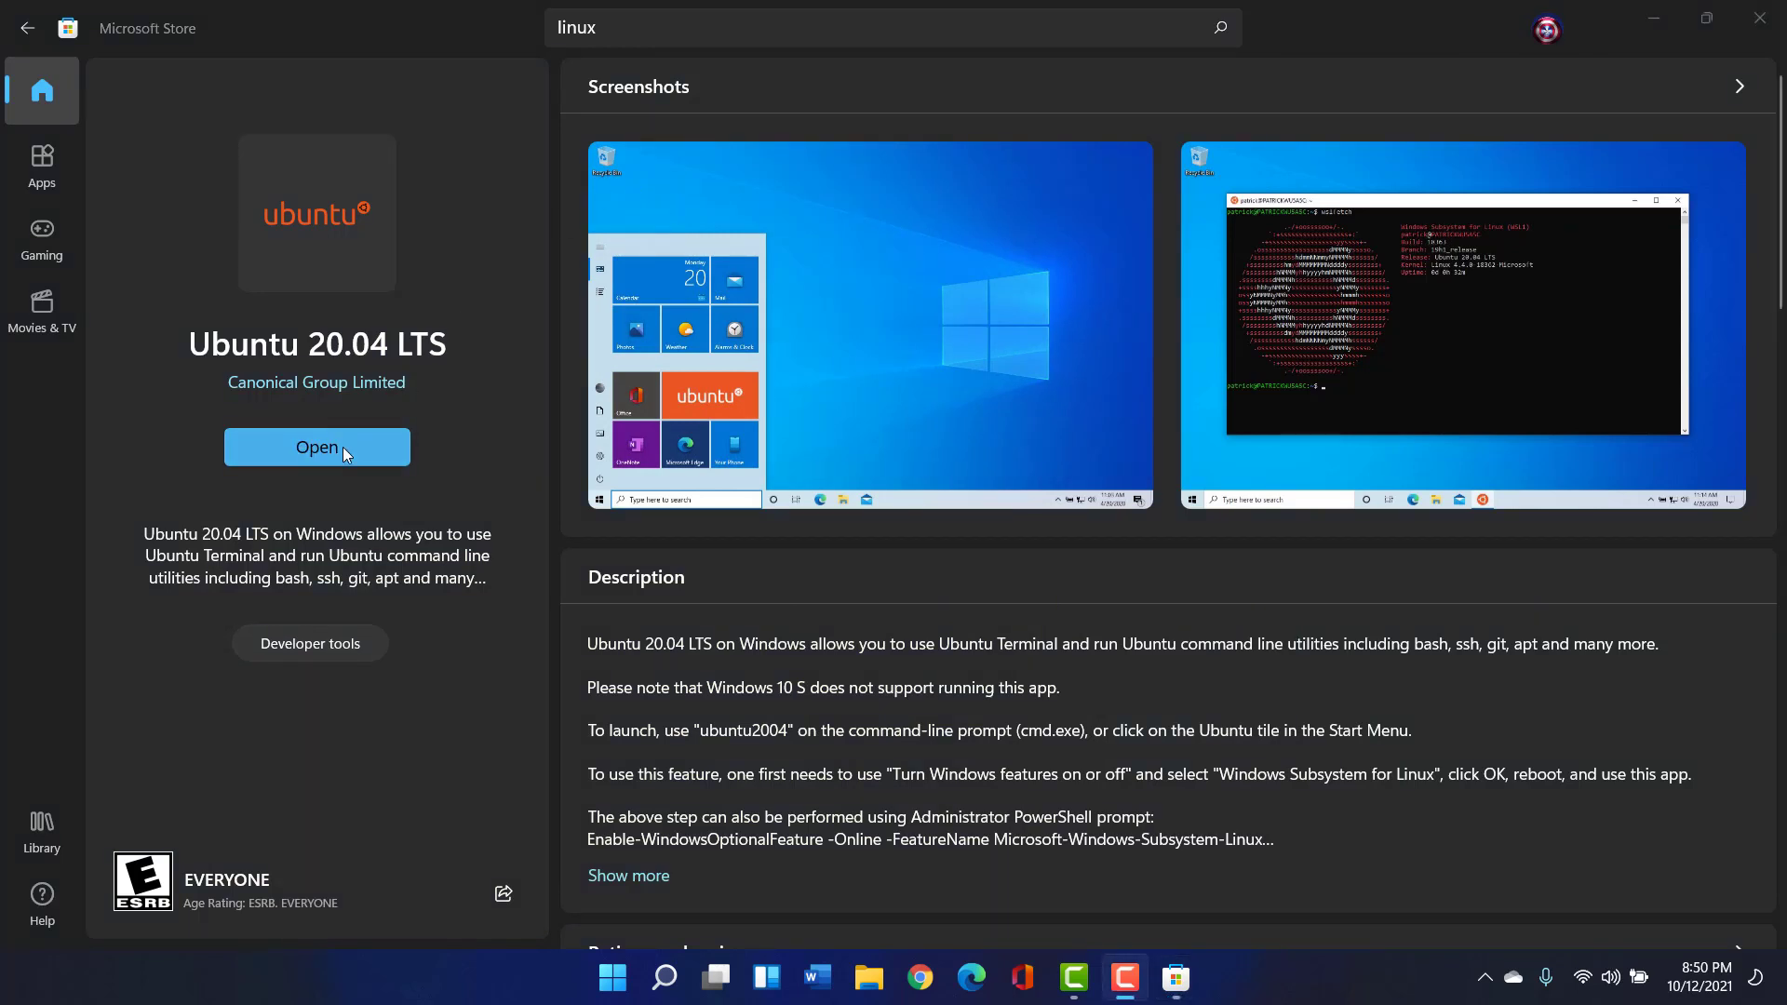
pyautogui.click(343, 447)
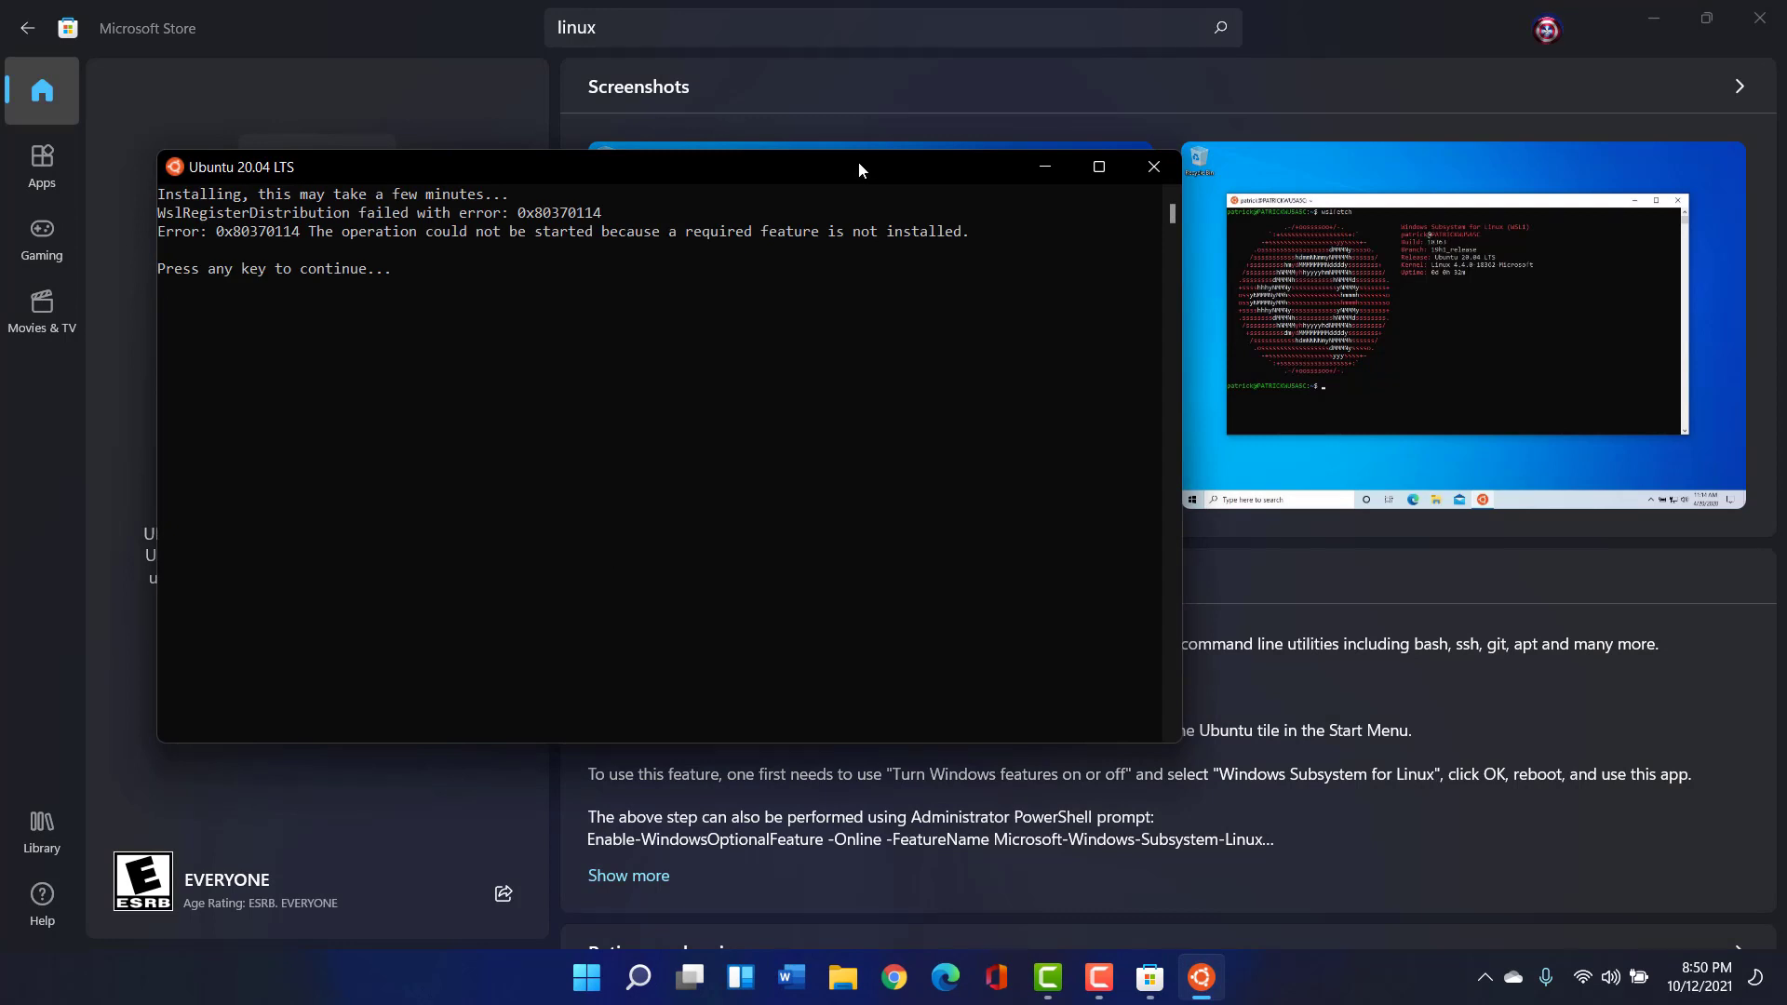
pyautogui.moveTo(858, 162); pyautogui.dragTo(1056, 296)
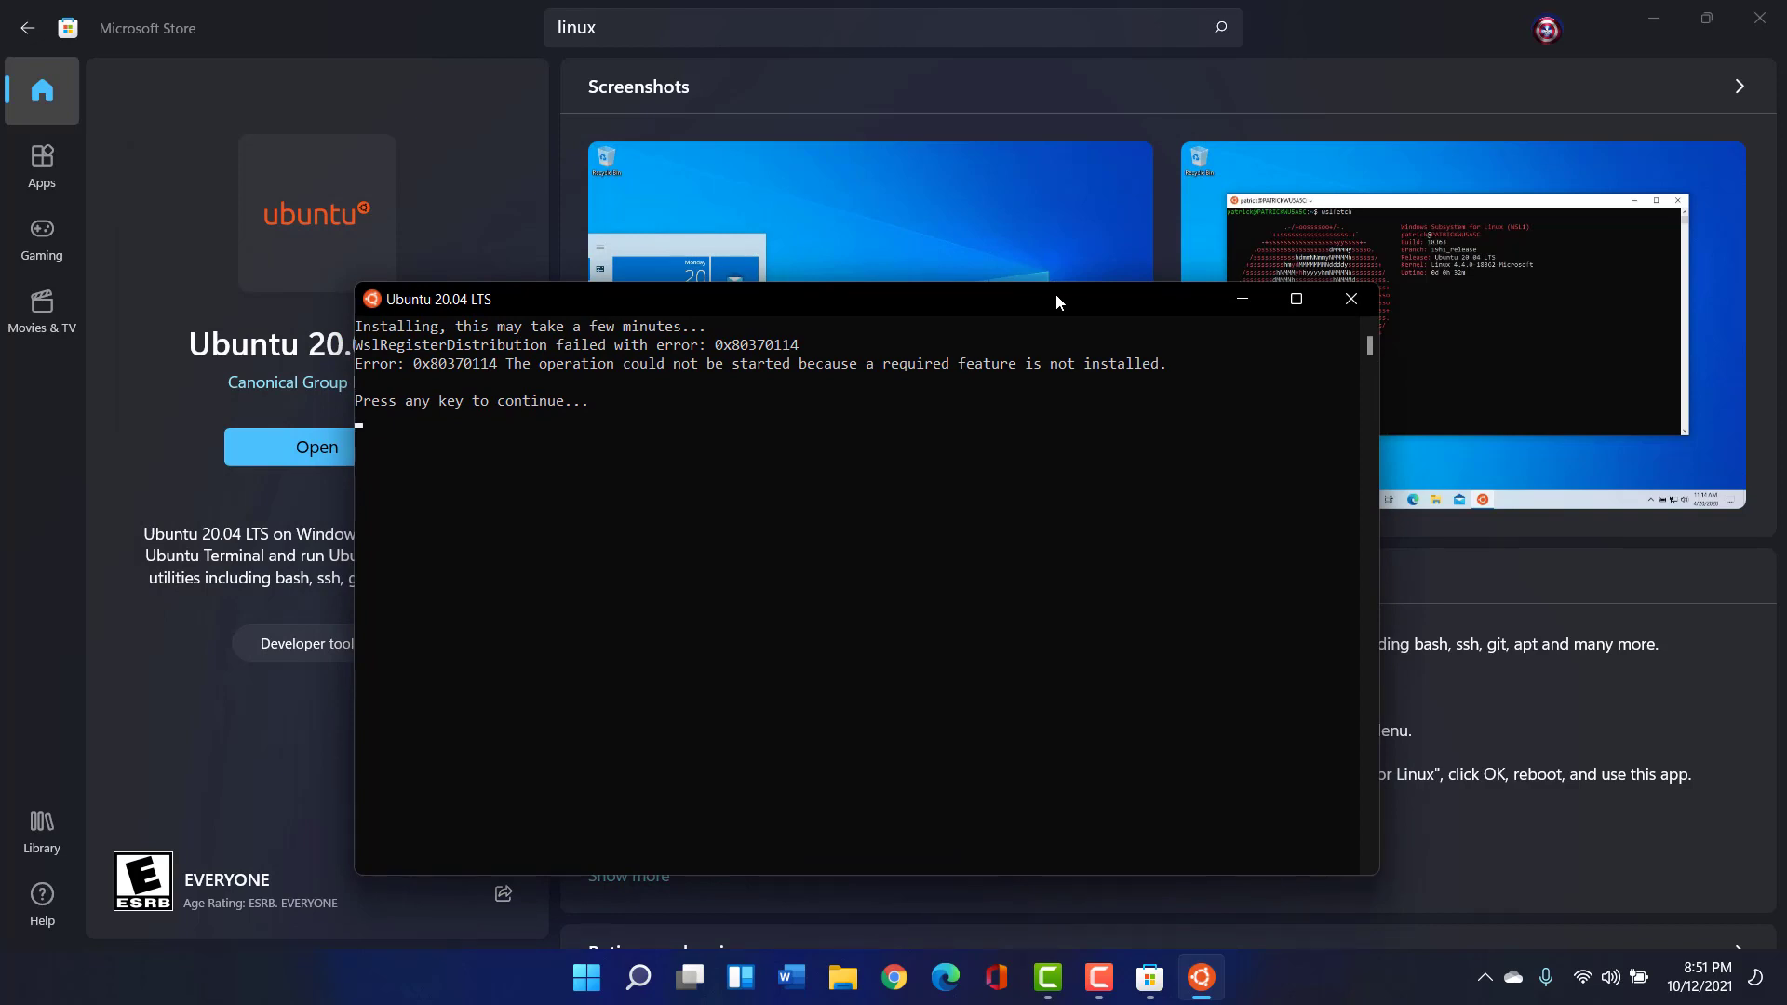
pyautogui.press('Return')
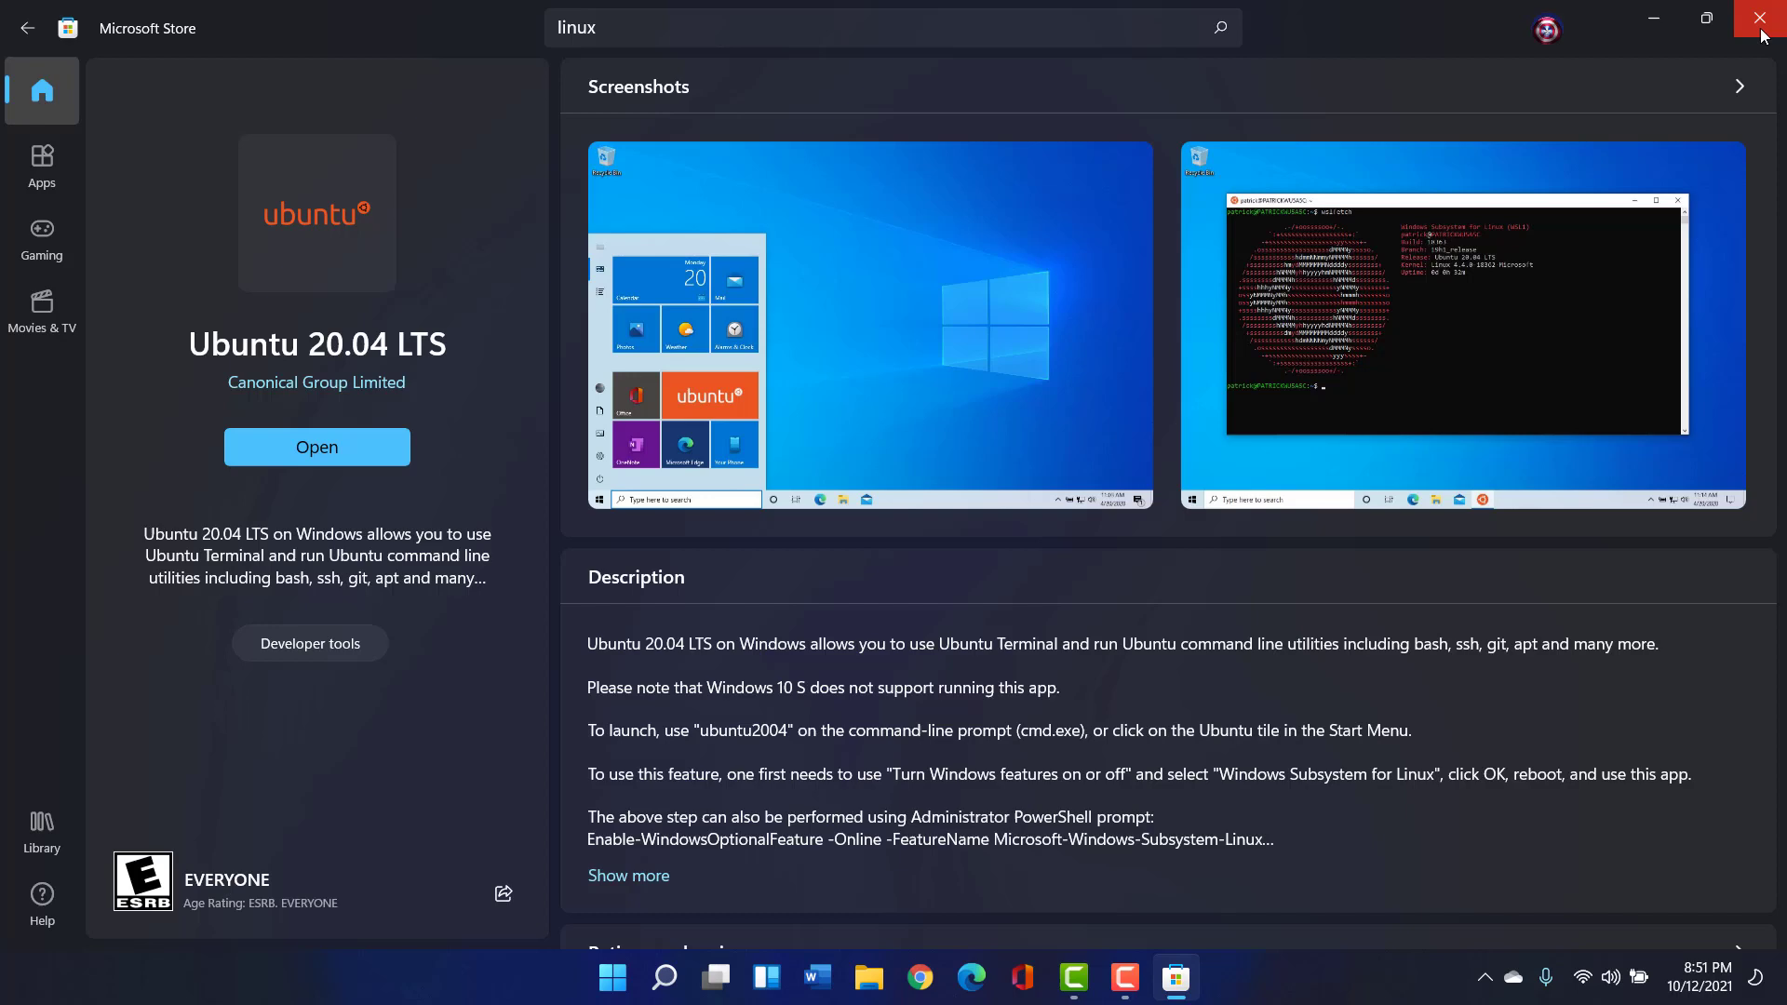
# Close the Store and open Add or remove programs settings through a Windows search for 'add'
pyautogui.click(1763, 34)
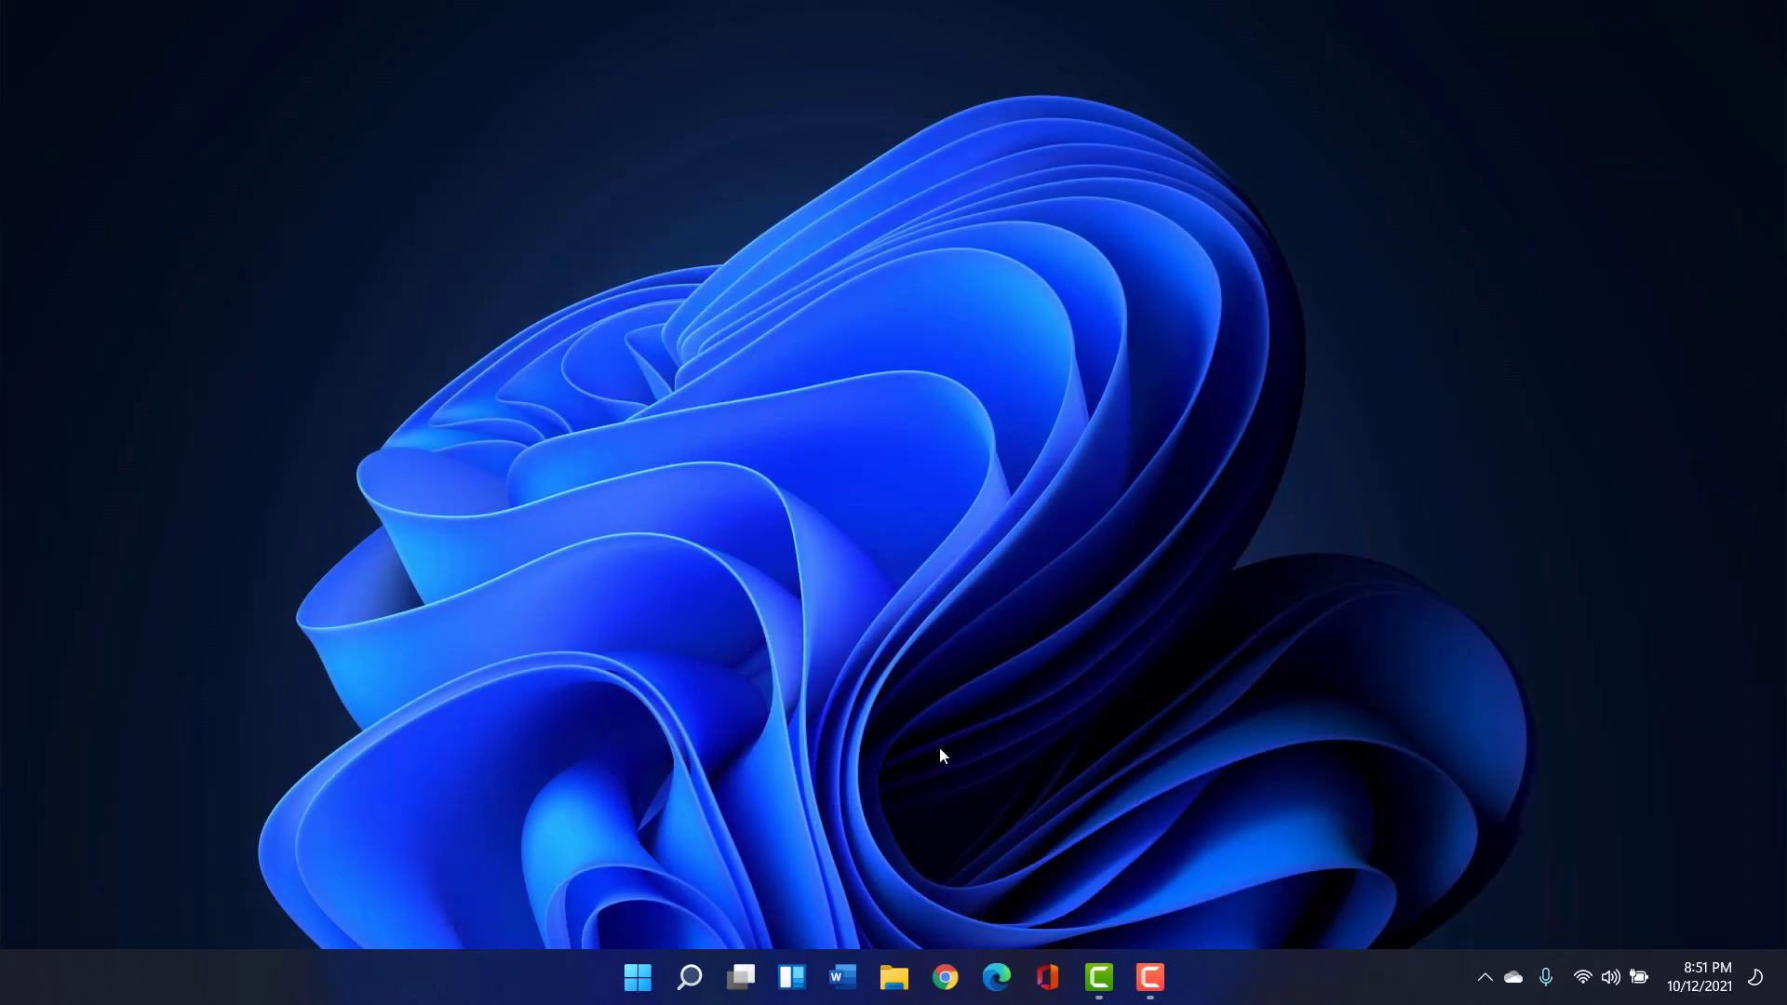
pyautogui.click(692, 971)
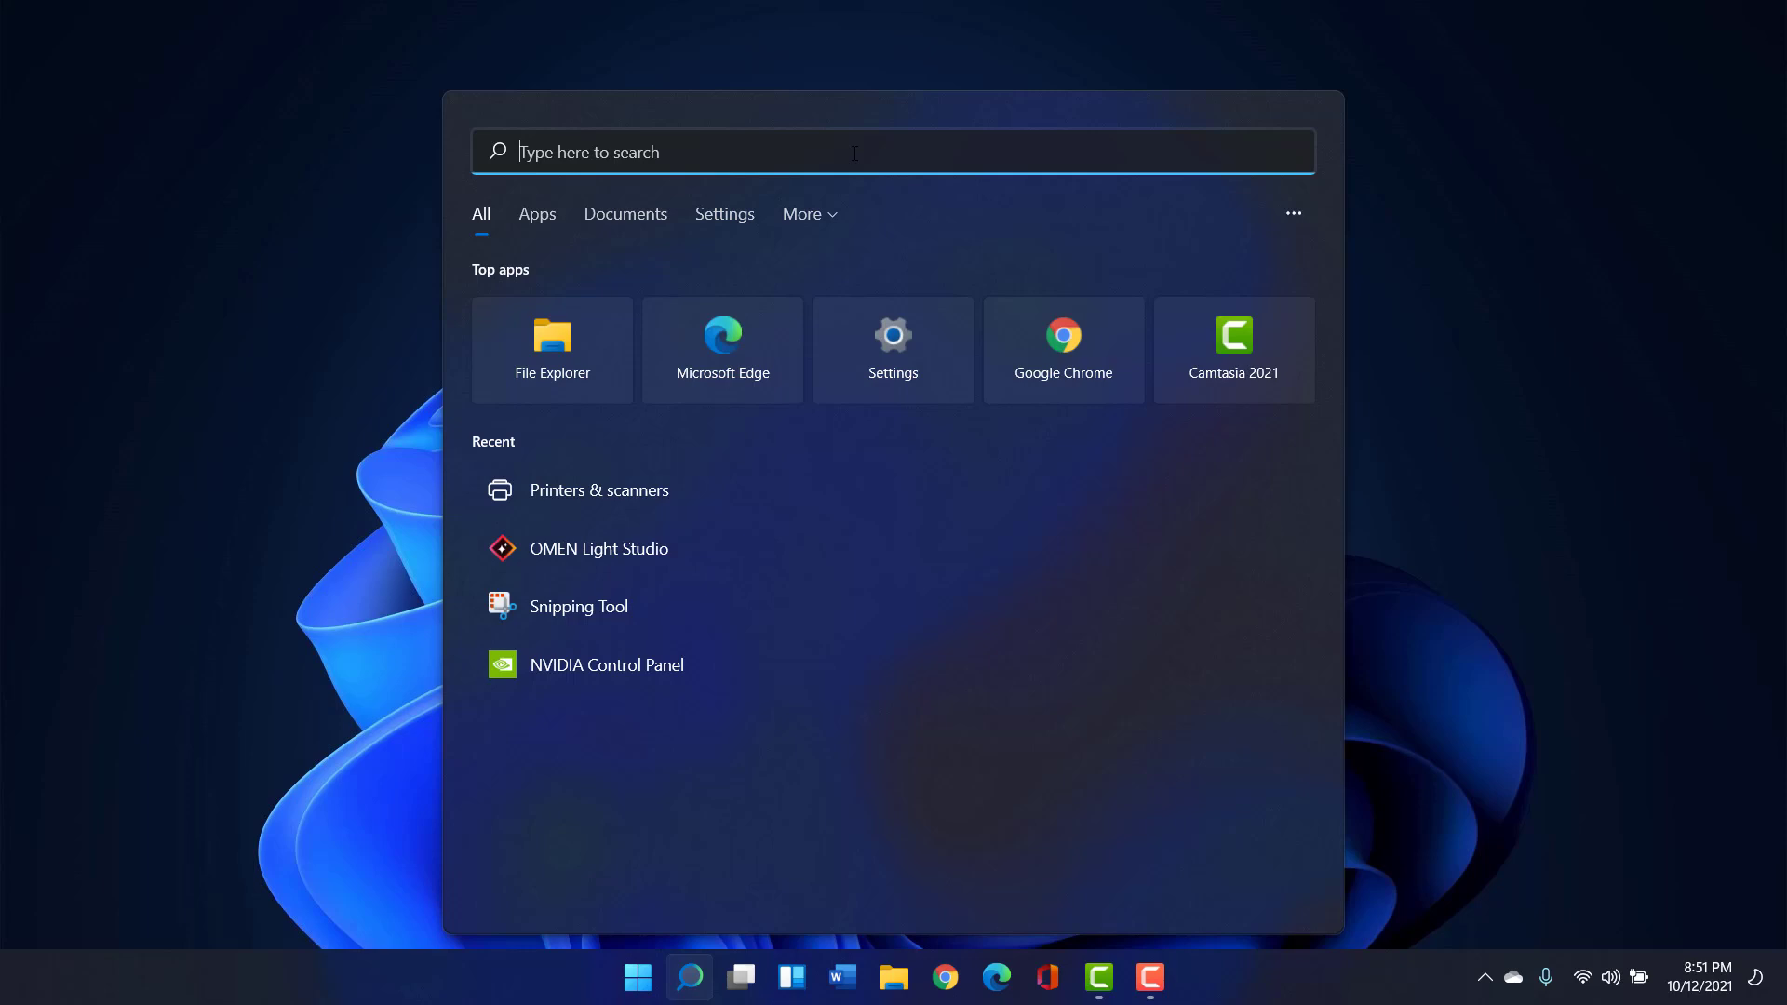
pyautogui.write('add or remove programs')
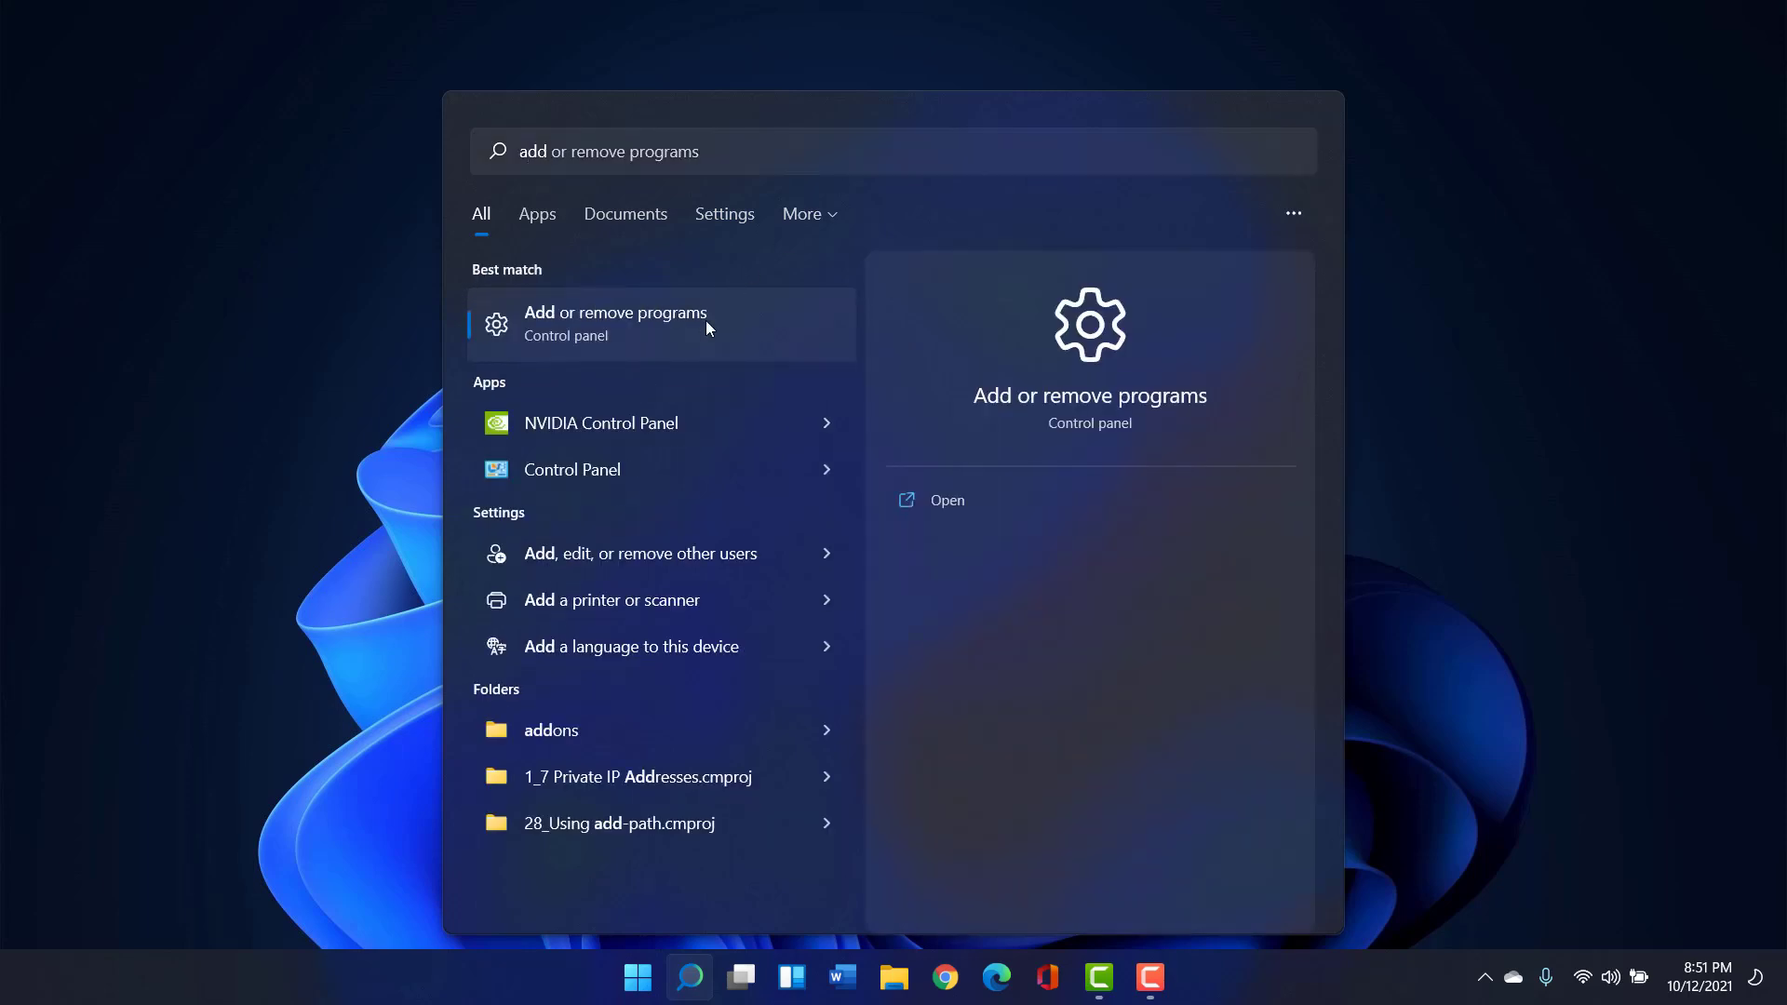
pyautogui.click(706, 320)
# Open Control Panel through a search for 'control' and view all items as large icons
pyautogui.click(656, 989)
pyautogui.write('control')
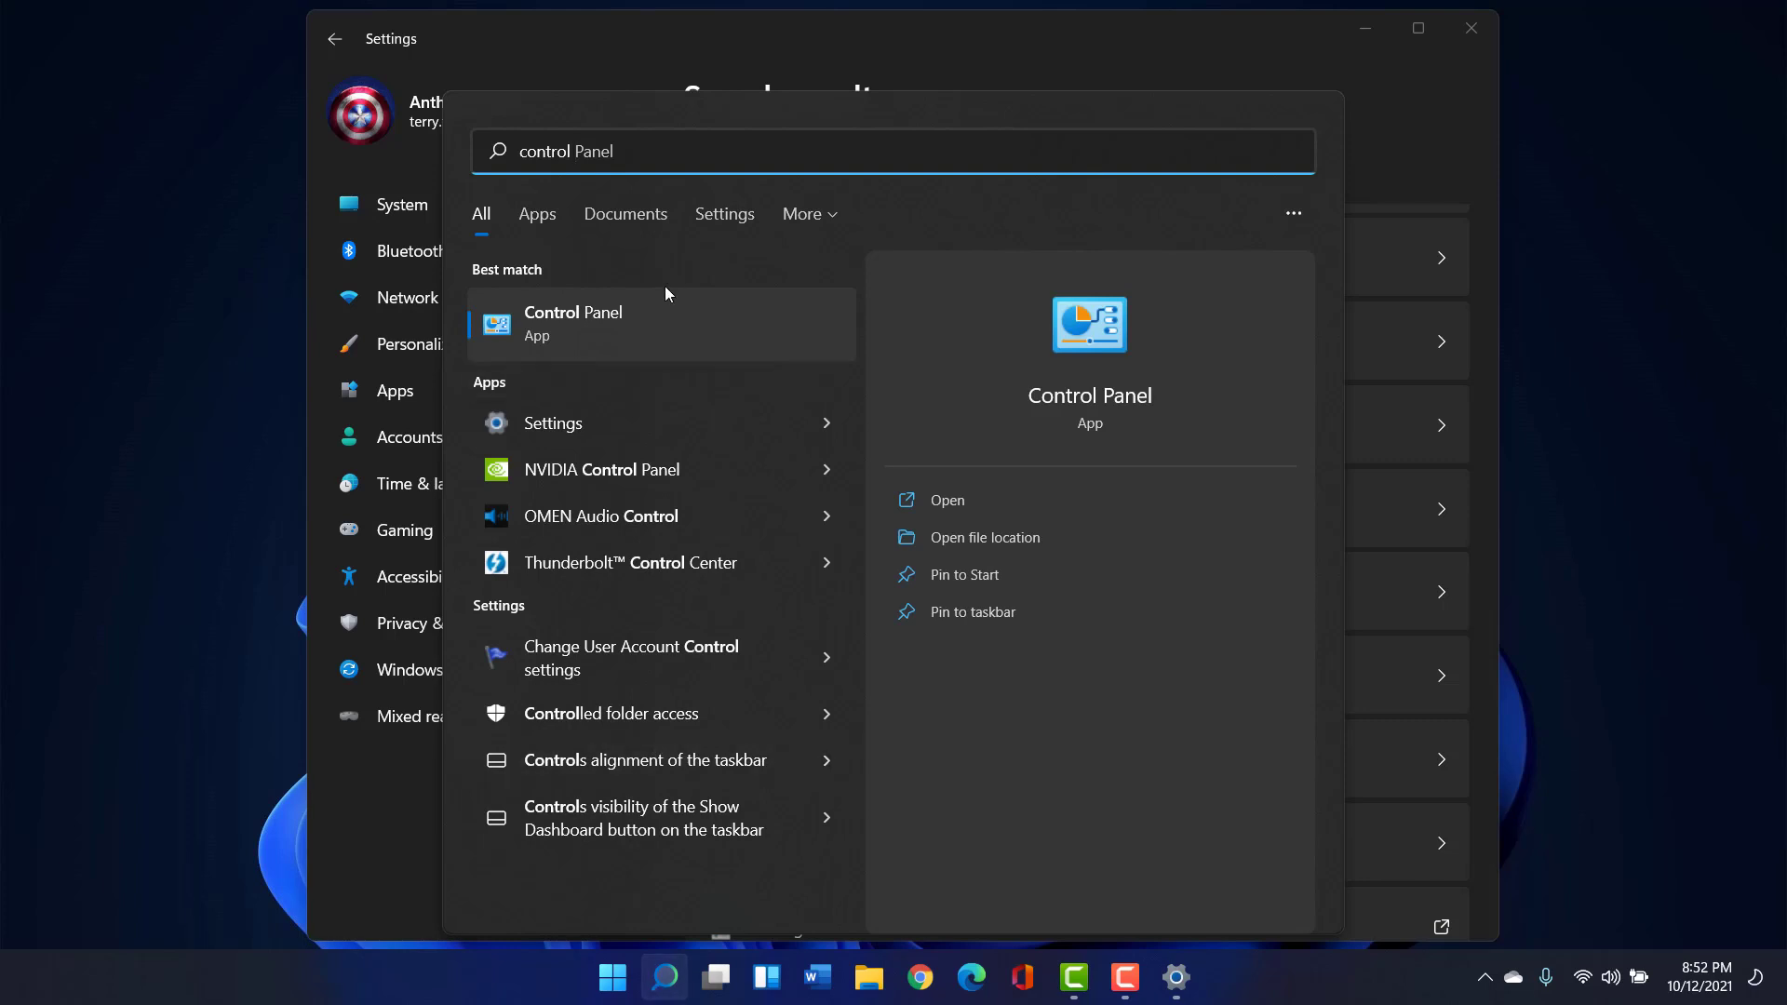
pyautogui.click(630, 352)
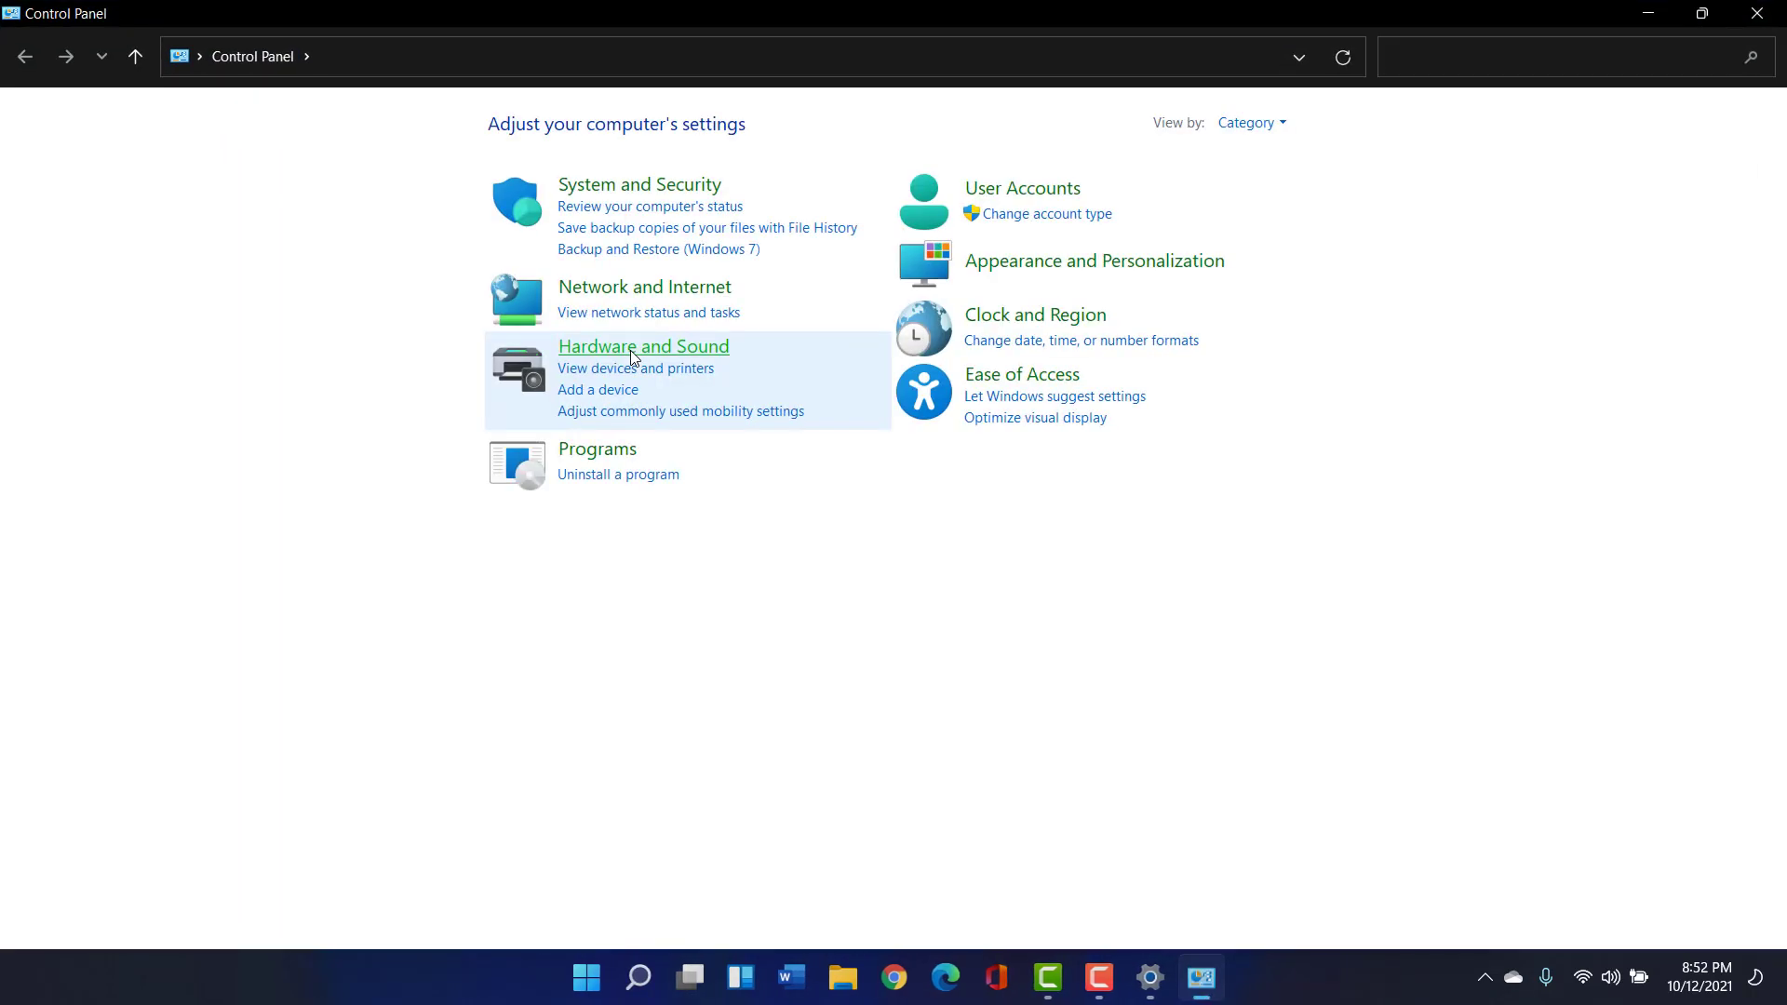
pyautogui.click(1250, 122)
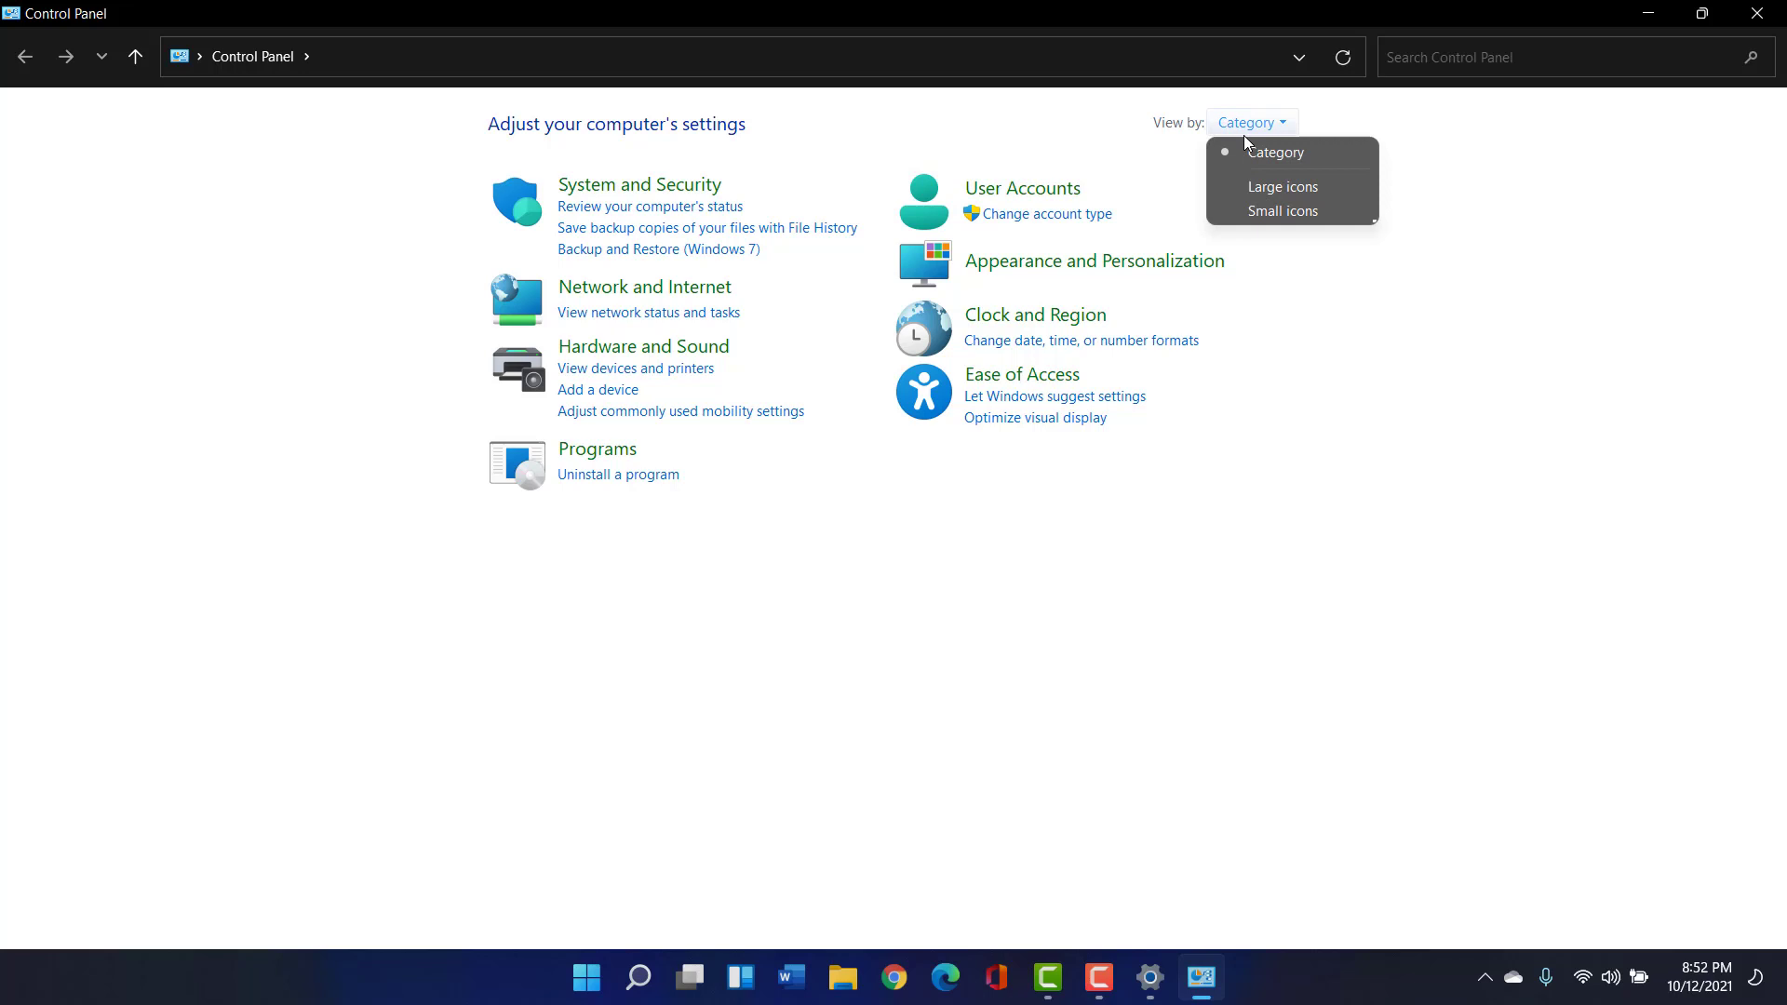
pyautogui.click(1275, 186)
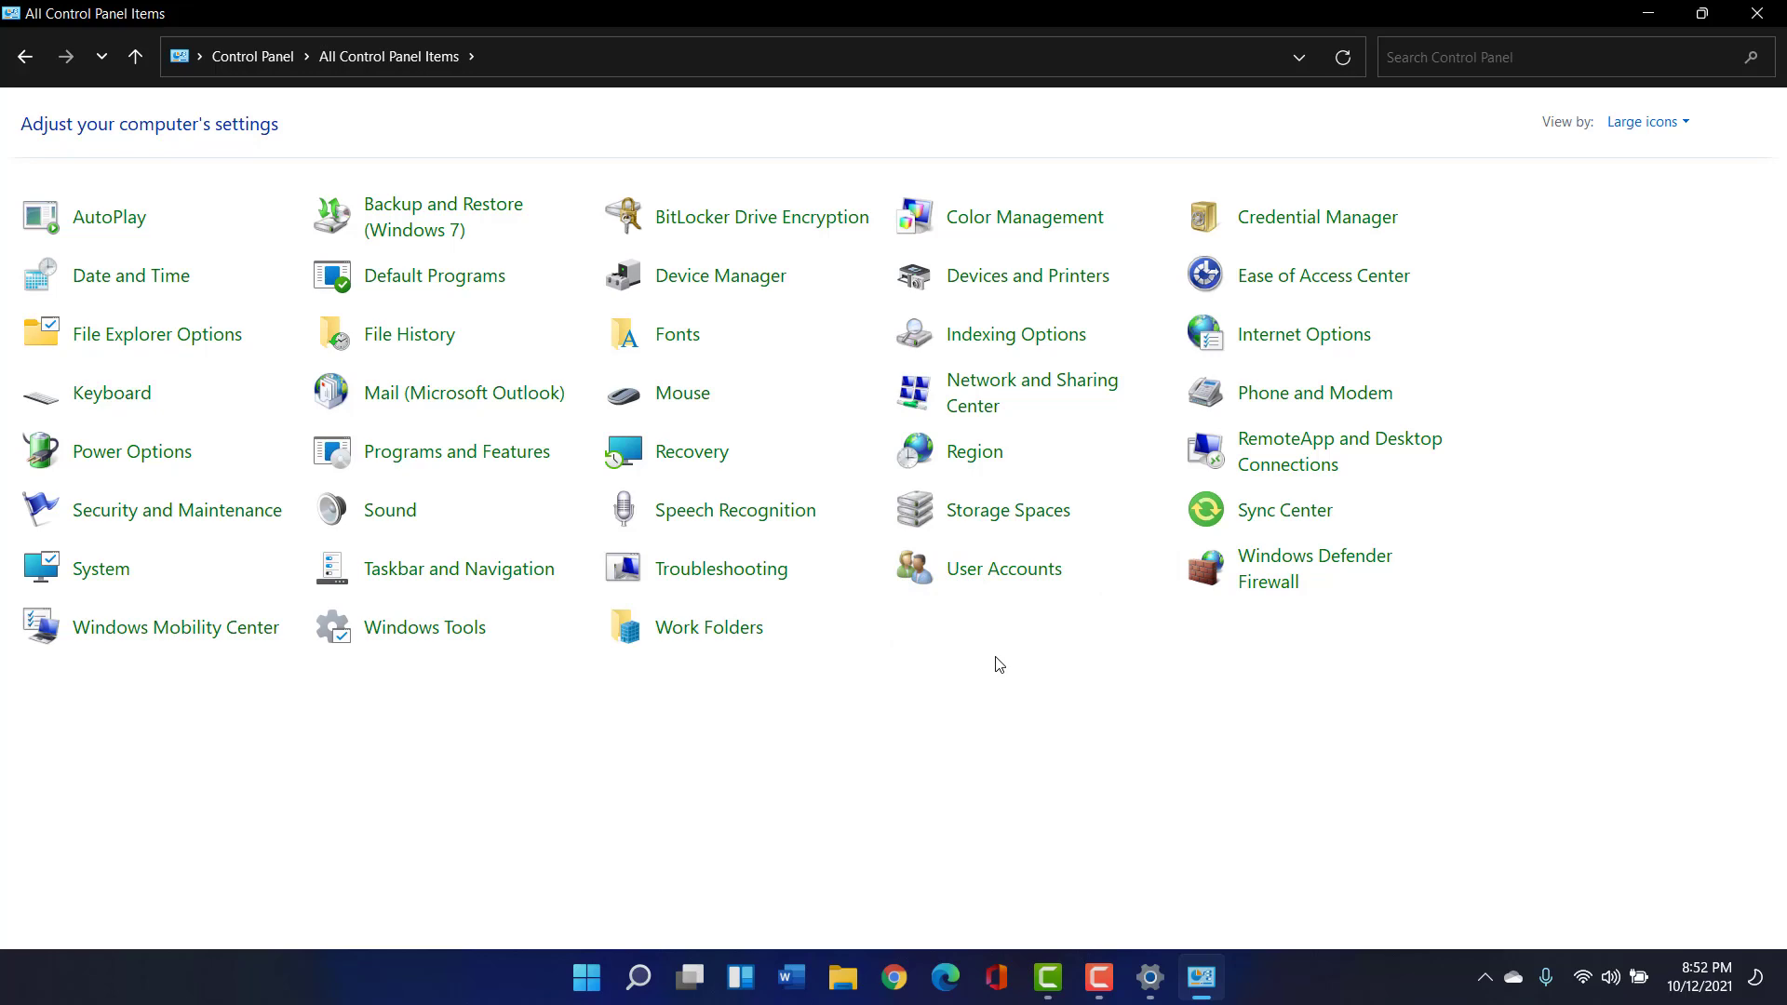
# Go to Programs and Features and open Turn Windows features on or off
pyautogui.click(514, 462)
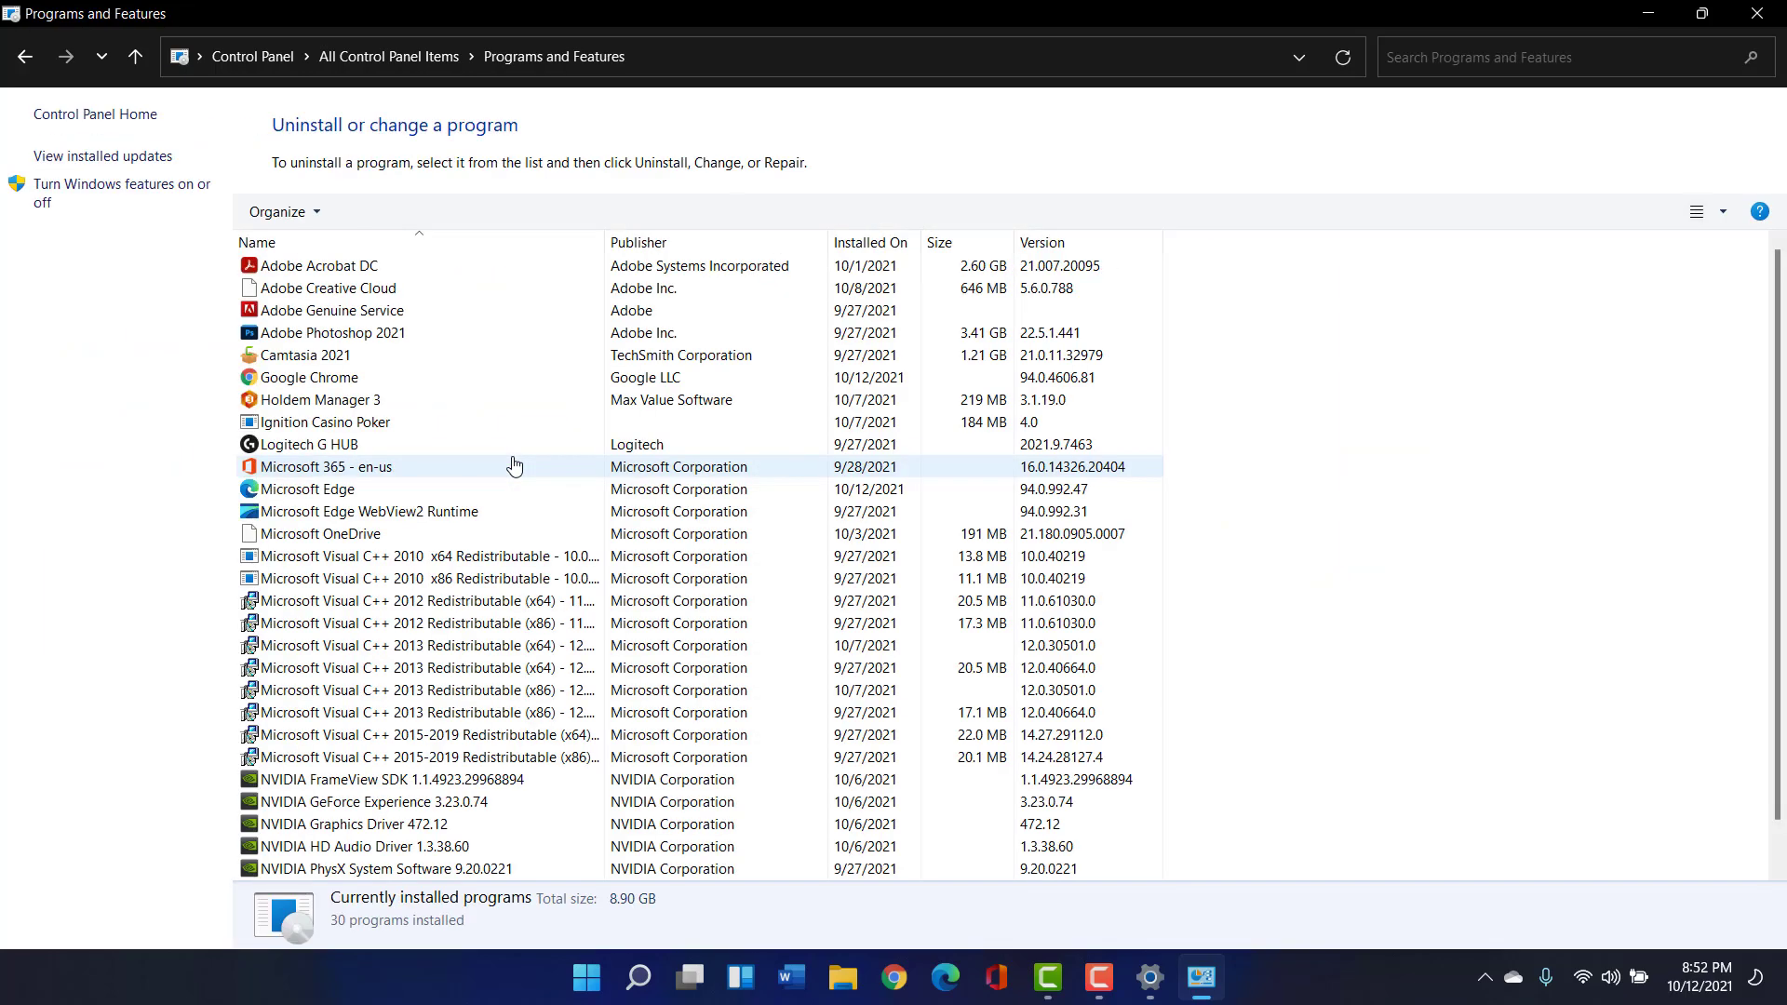
pyautogui.scroll(-1, 565, 610)
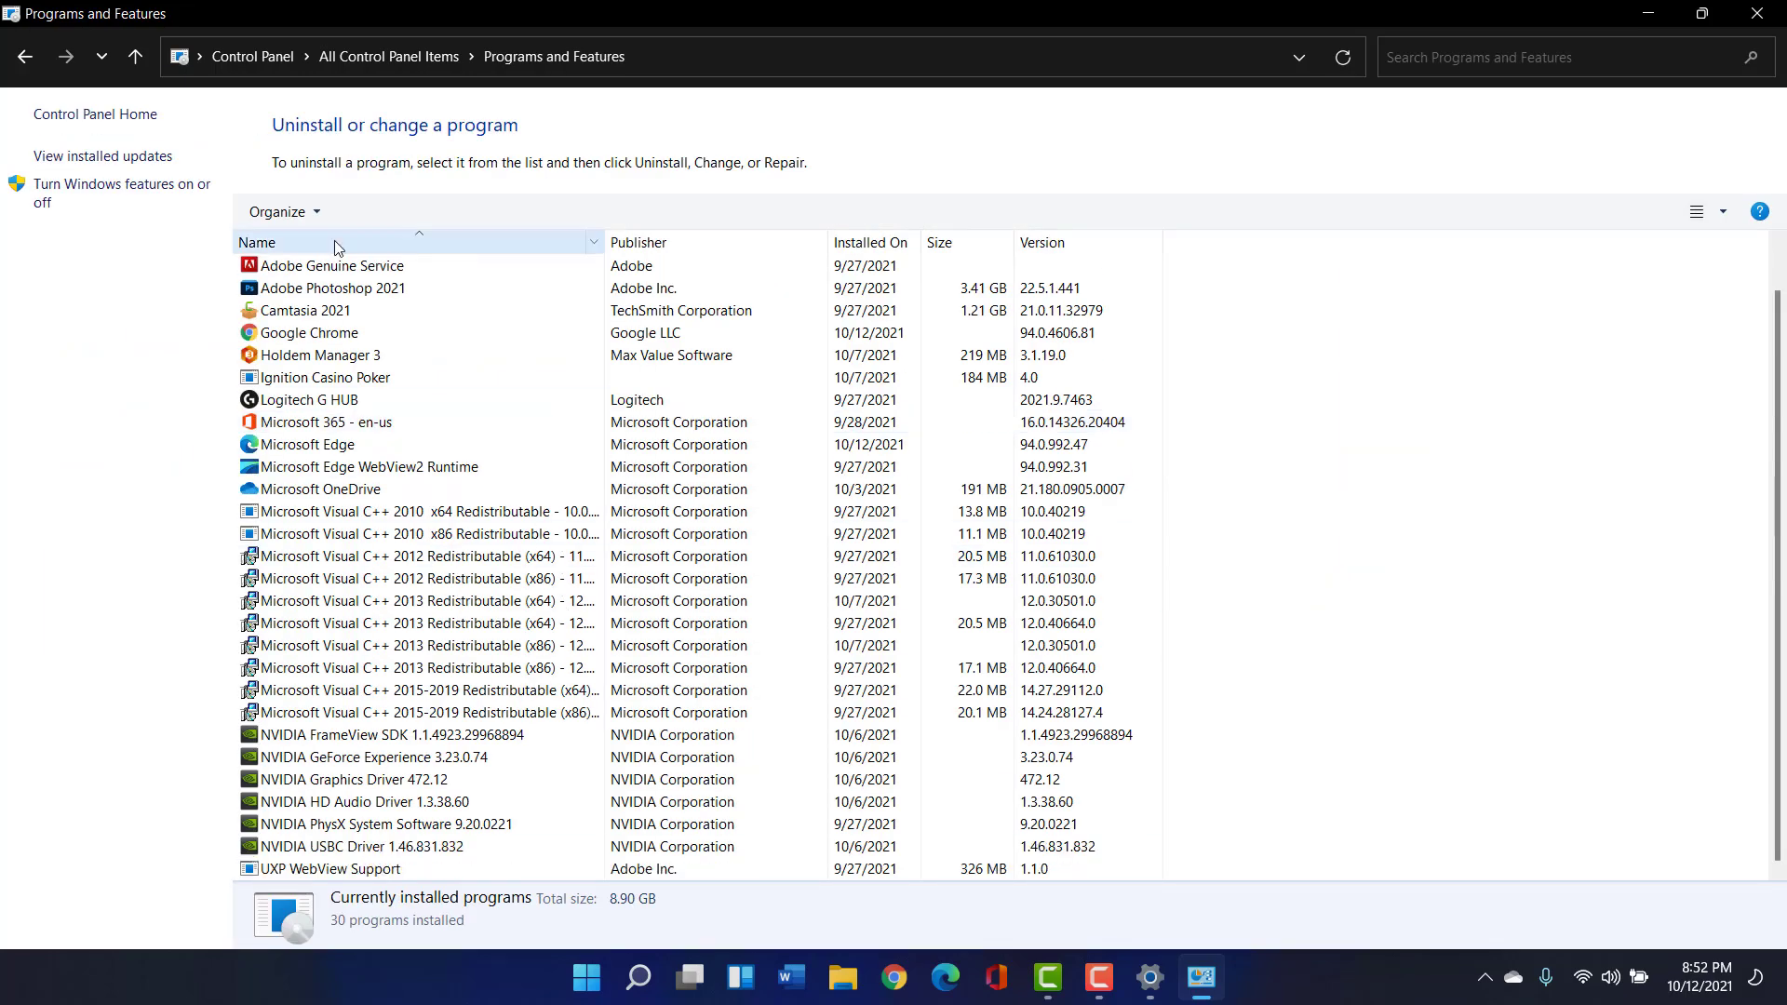
pyautogui.click(176, 203)
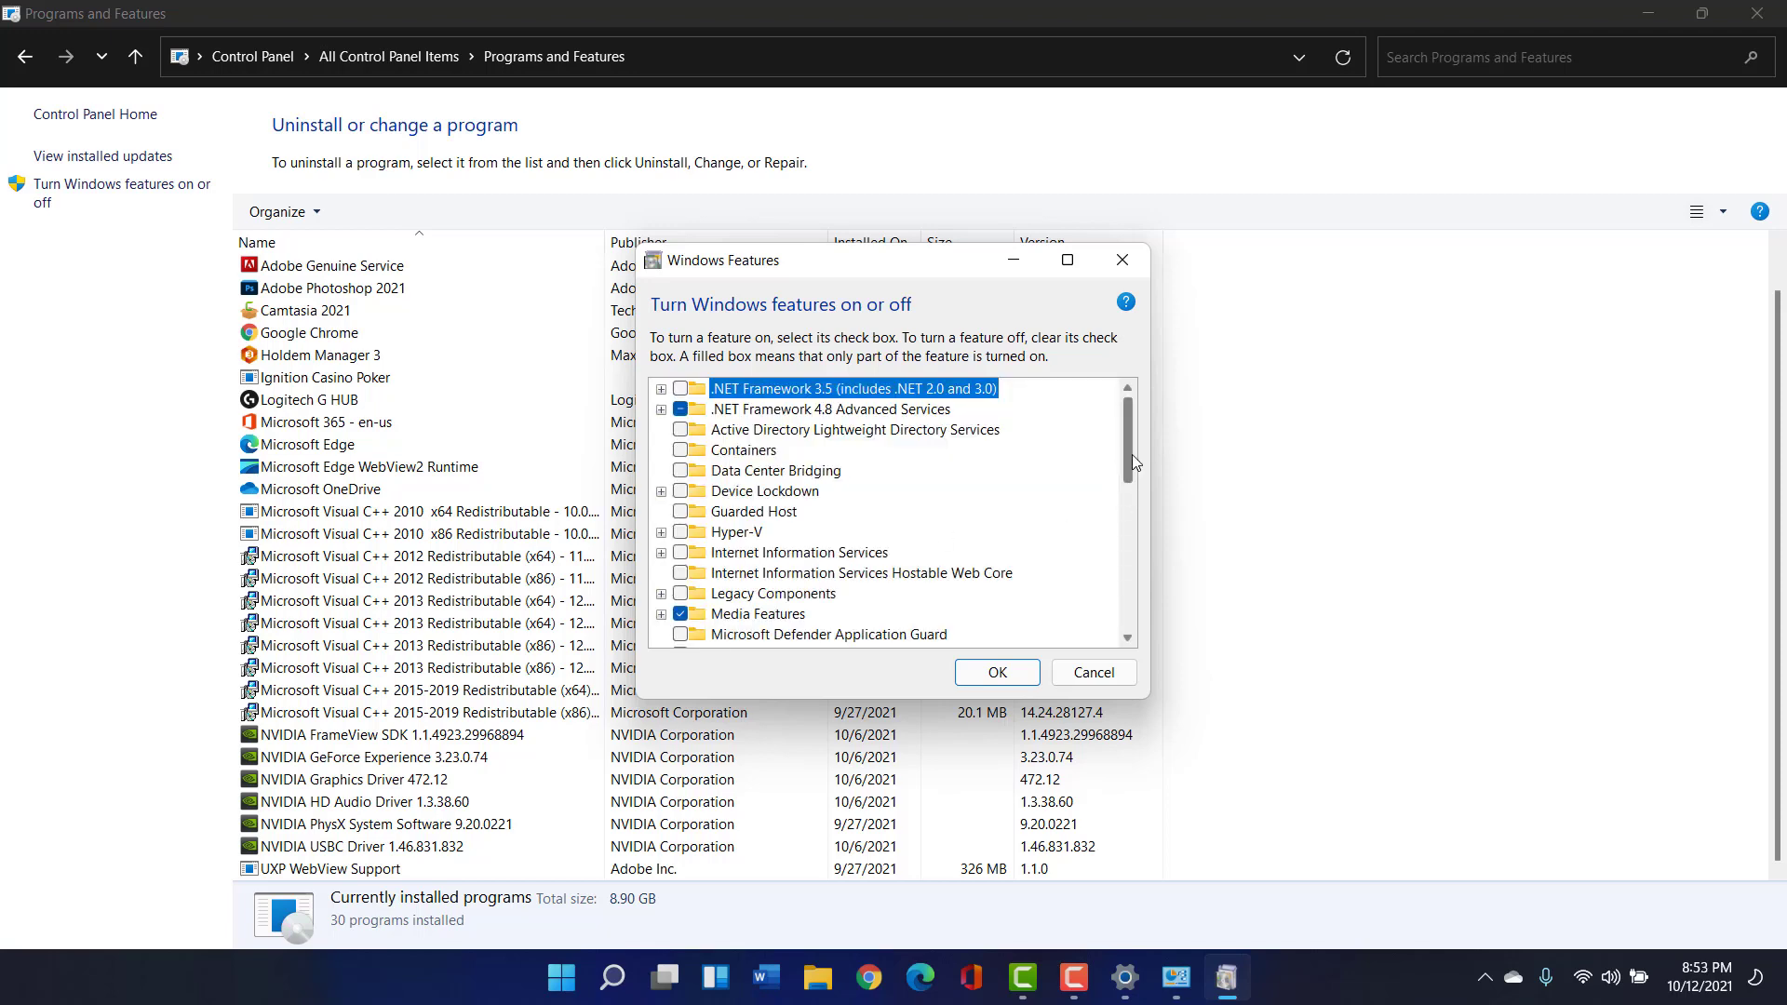
# Check Virtual Machine Platform, leave Windows Hypervisor Platform unchecked, and apply the changes
pyautogui.moveTo(1132, 454); pyautogui.dragTo(1115, 622)
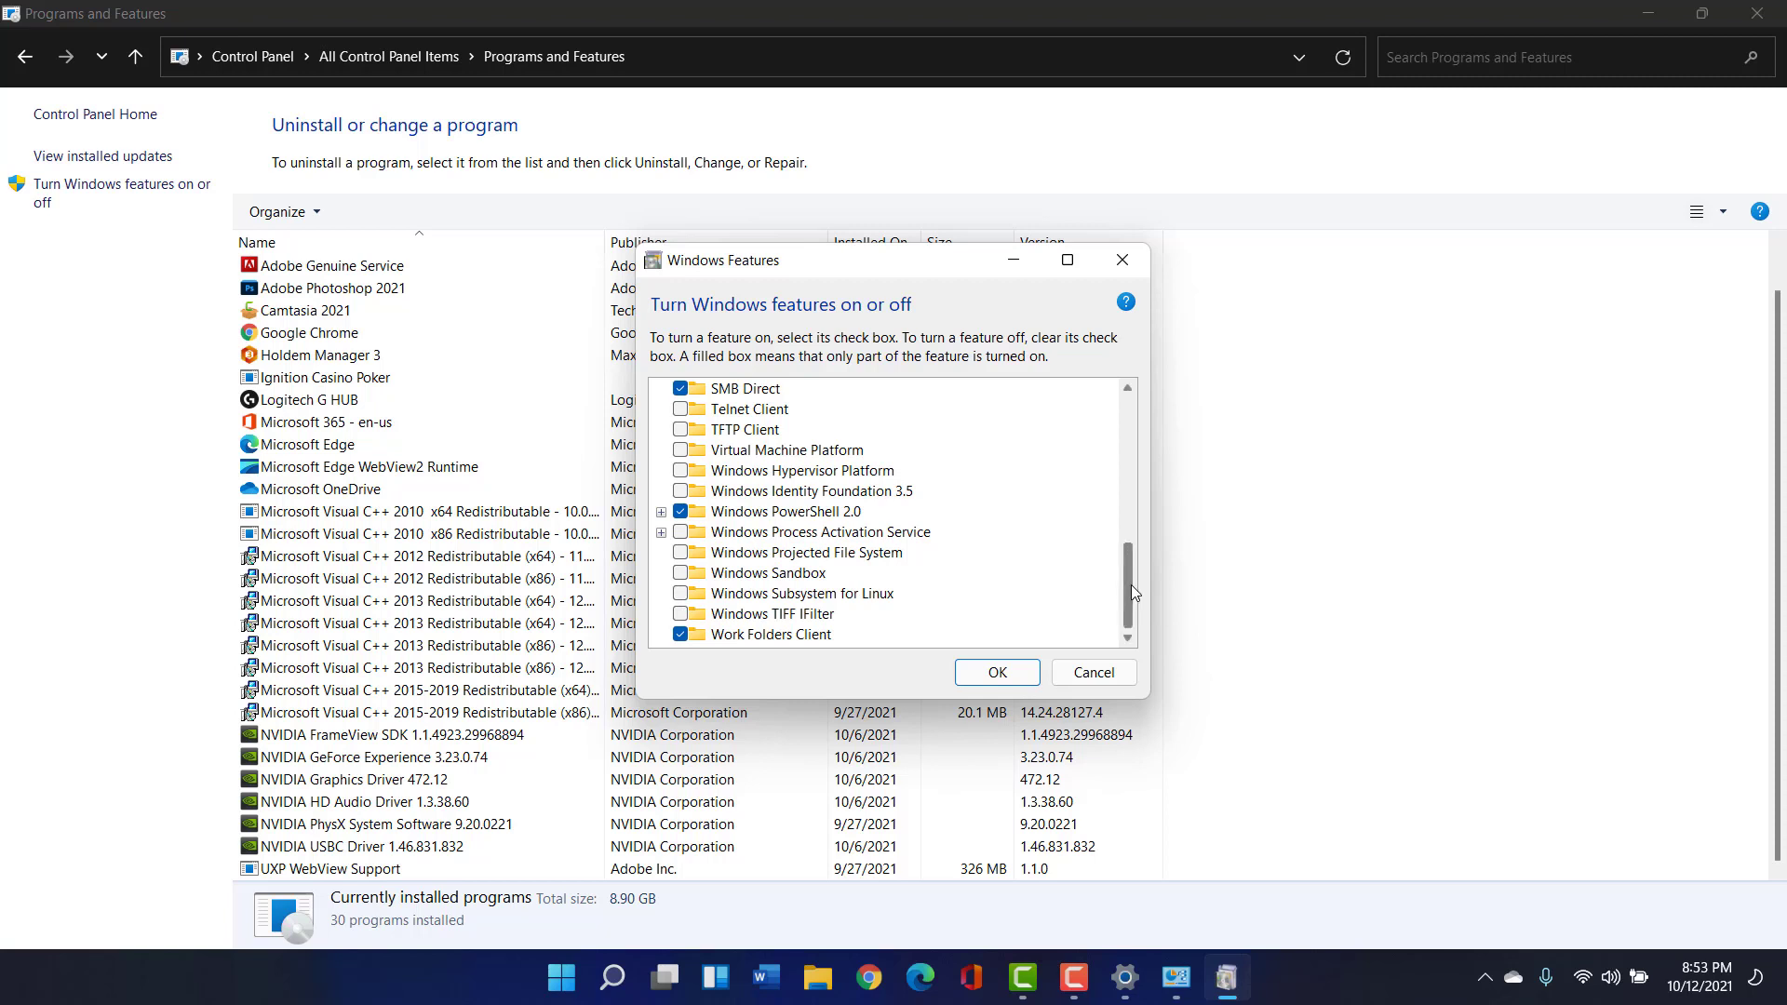
pyautogui.moveTo(1131, 585); pyautogui.dragTo(1132, 566)
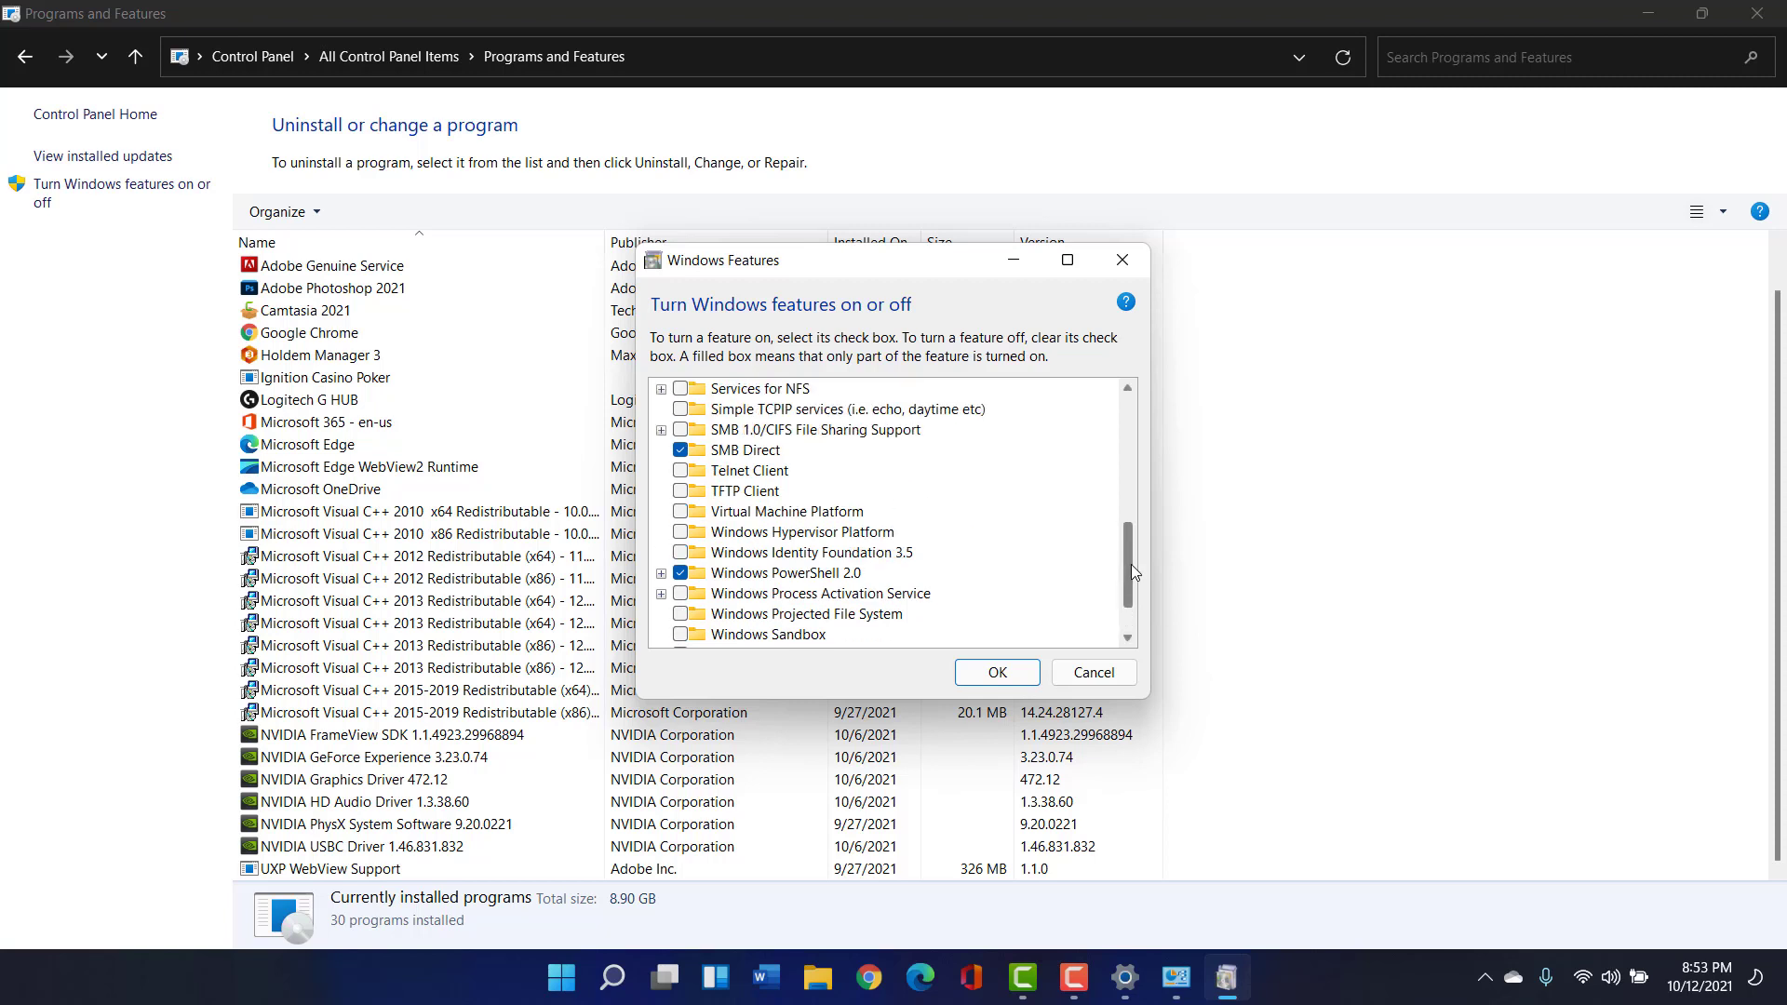
pyautogui.click(680, 533)
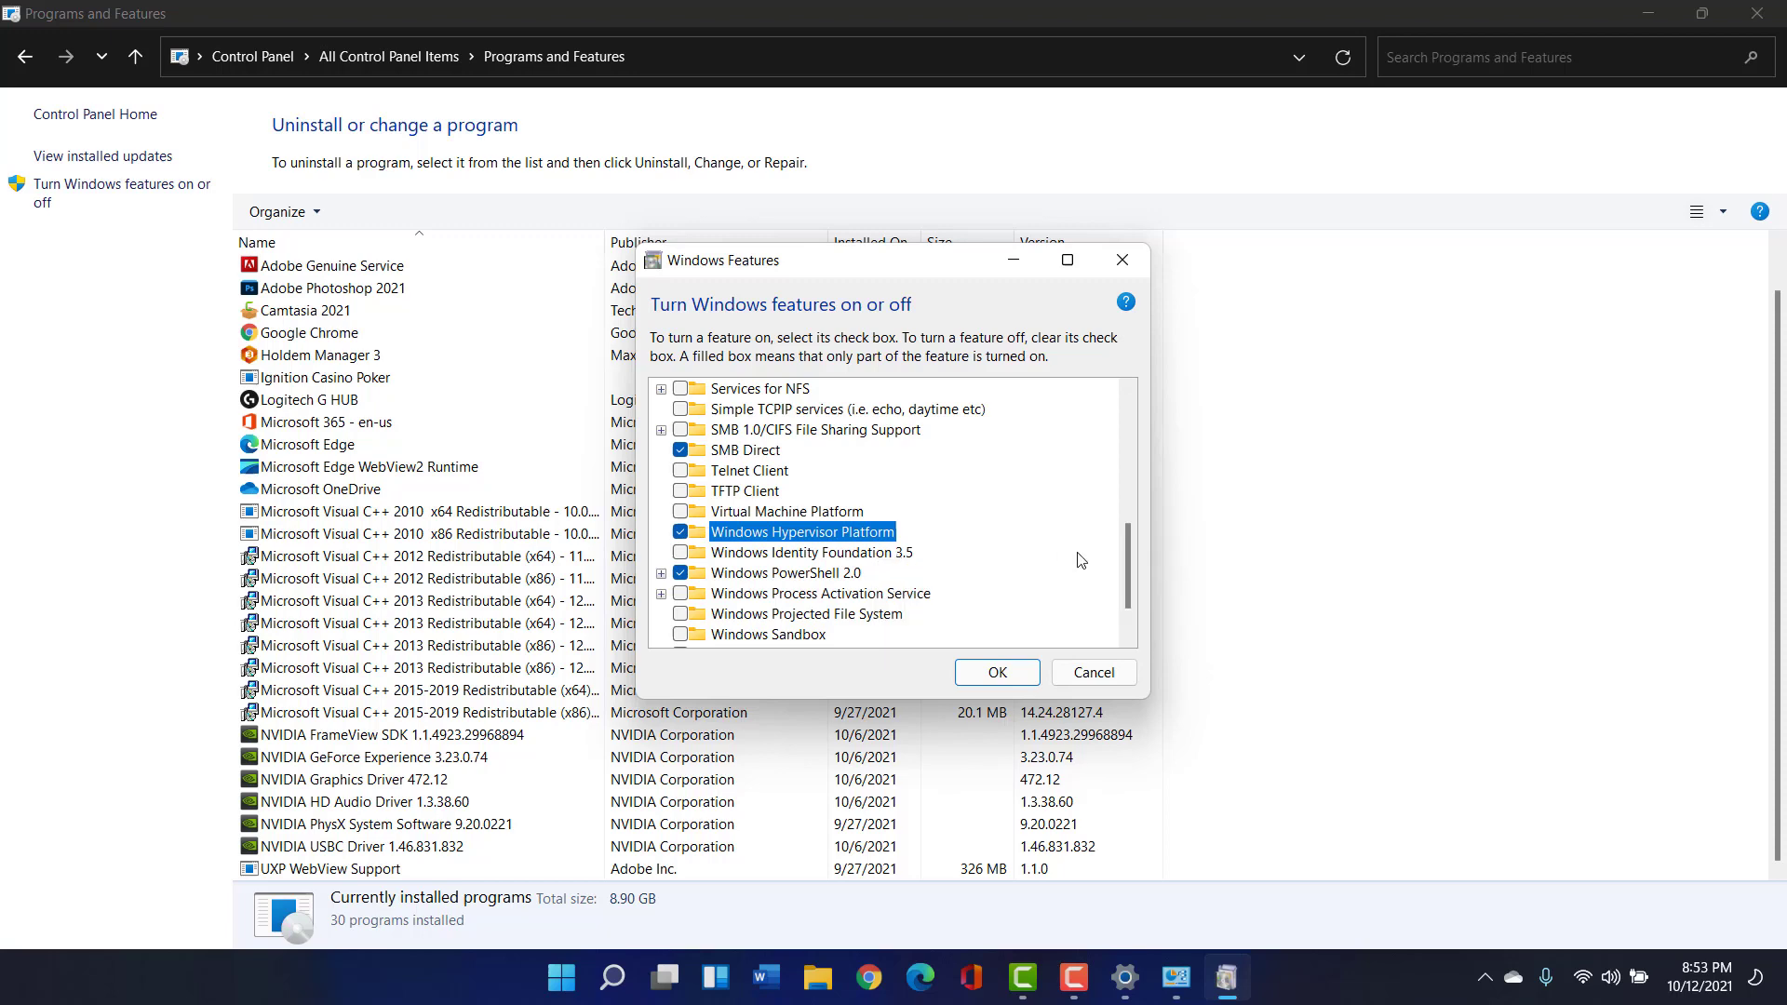
pyautogui.click(681, 511)
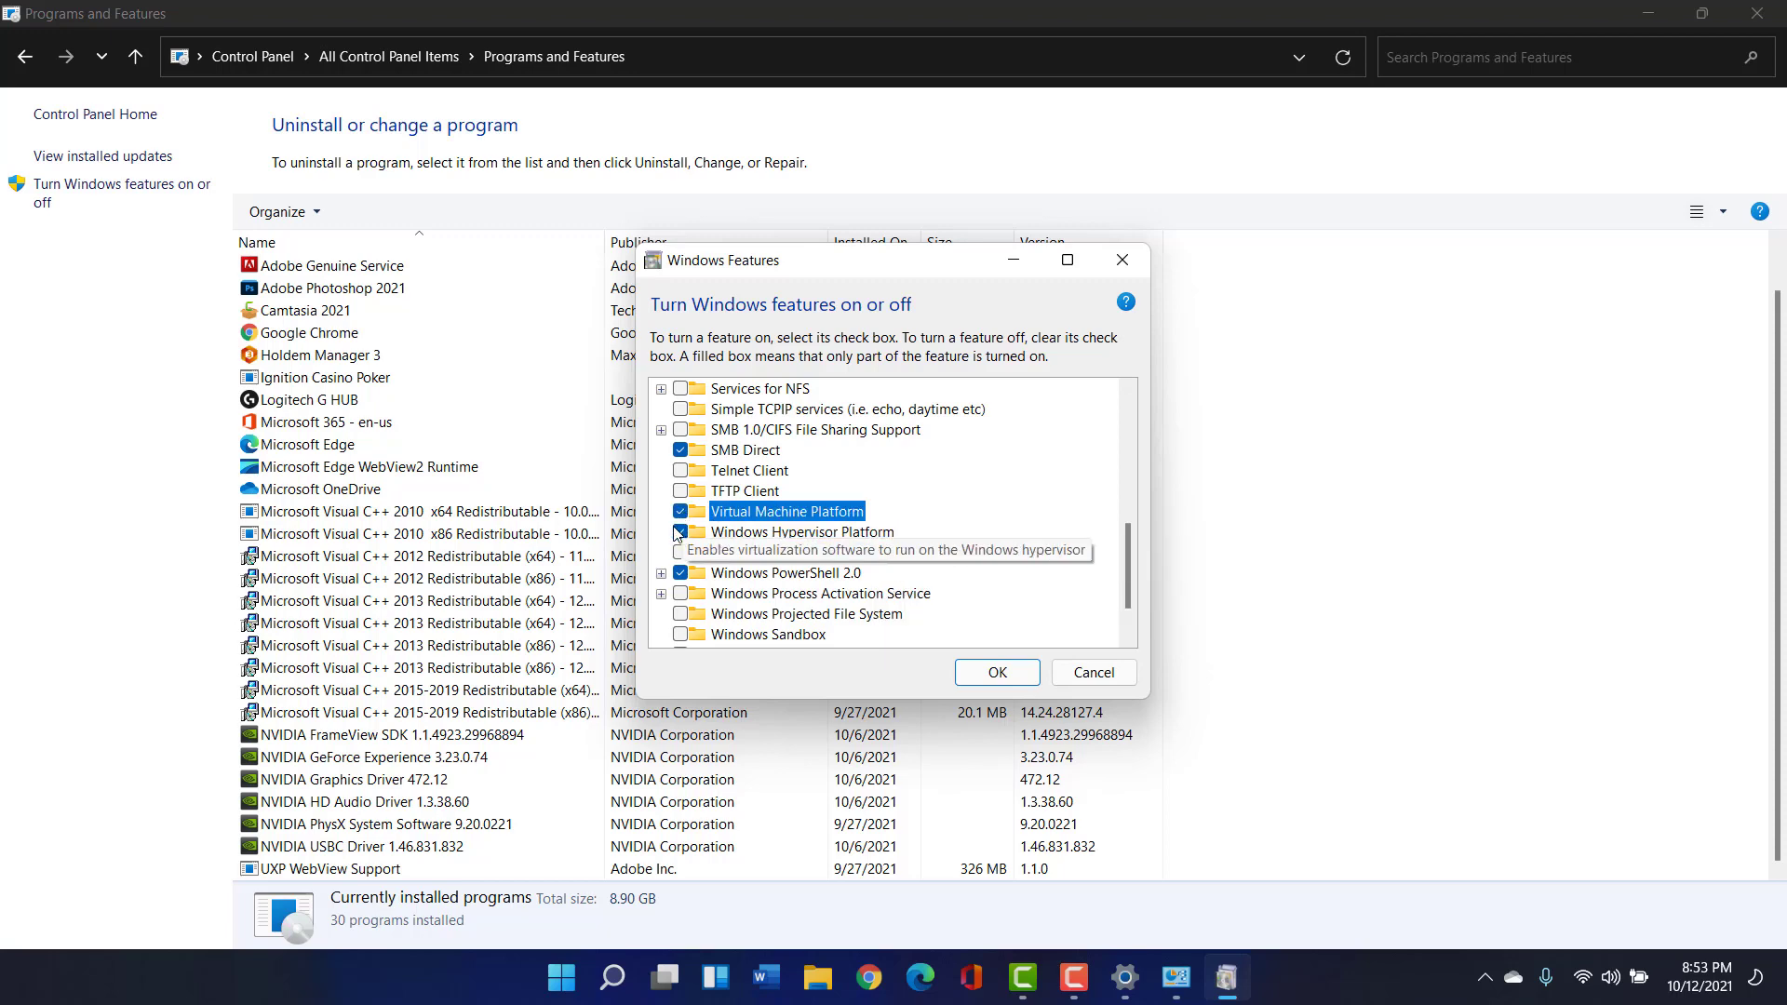
pyautogui.click(680, 532)
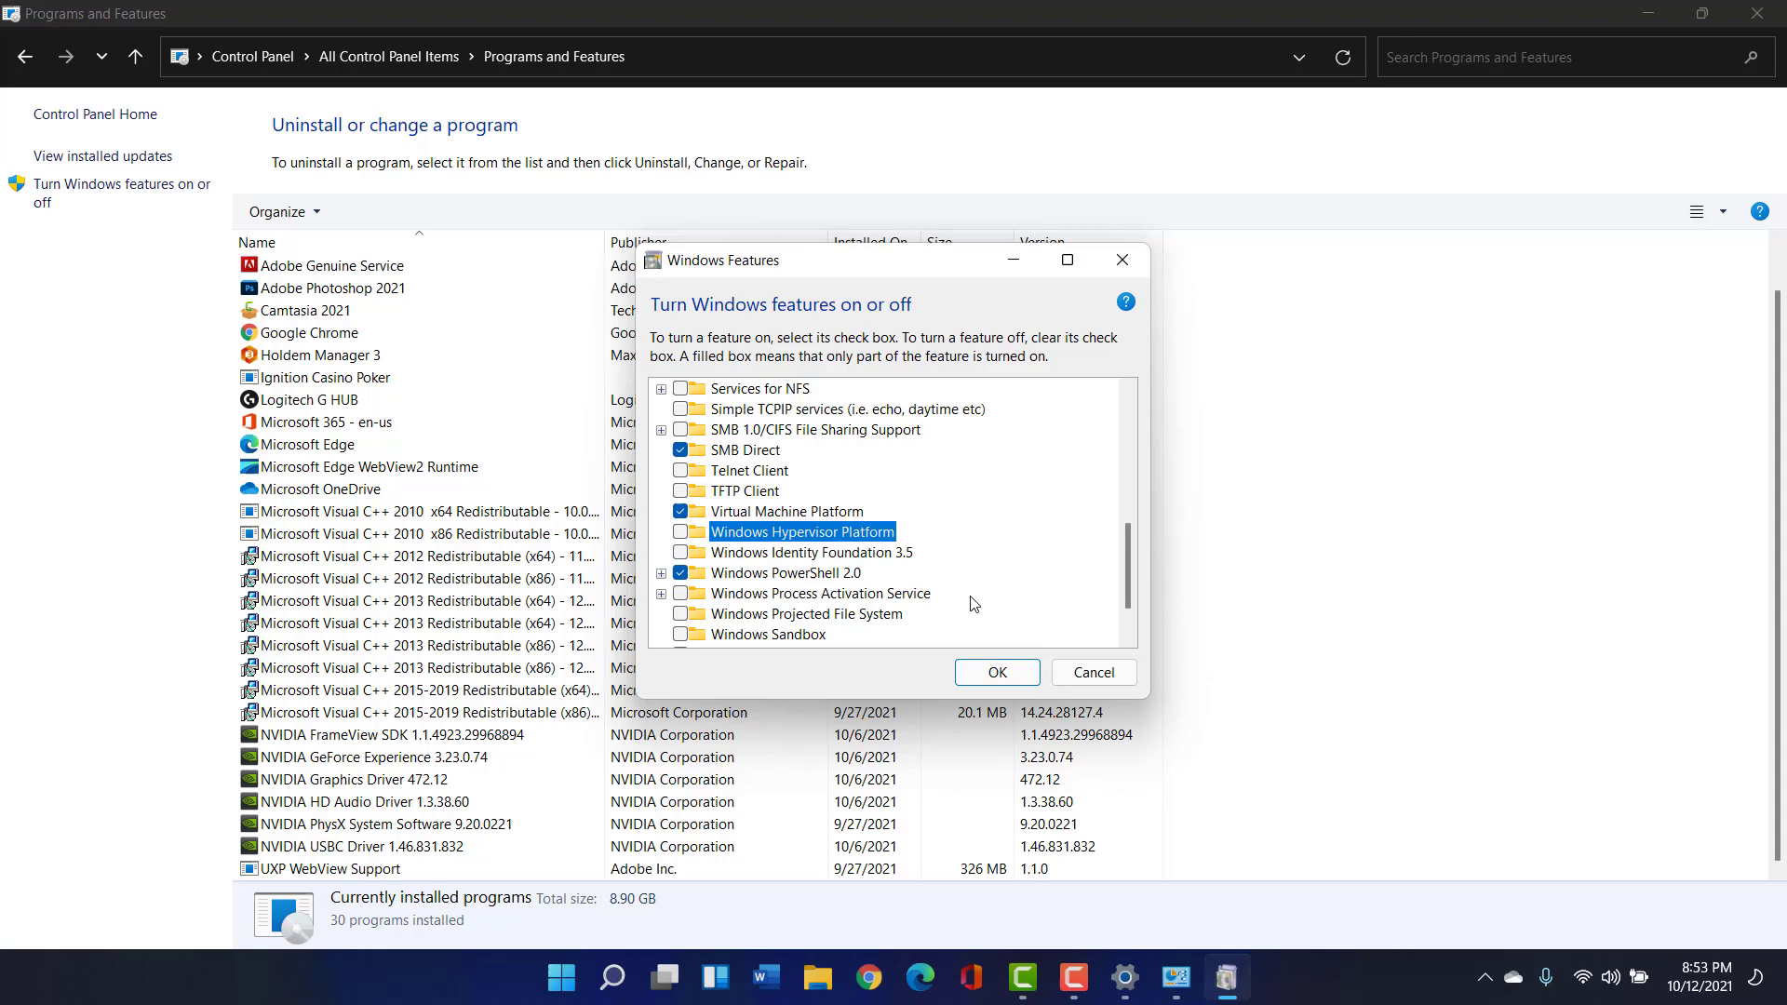
pyautogui.click(998, 674)
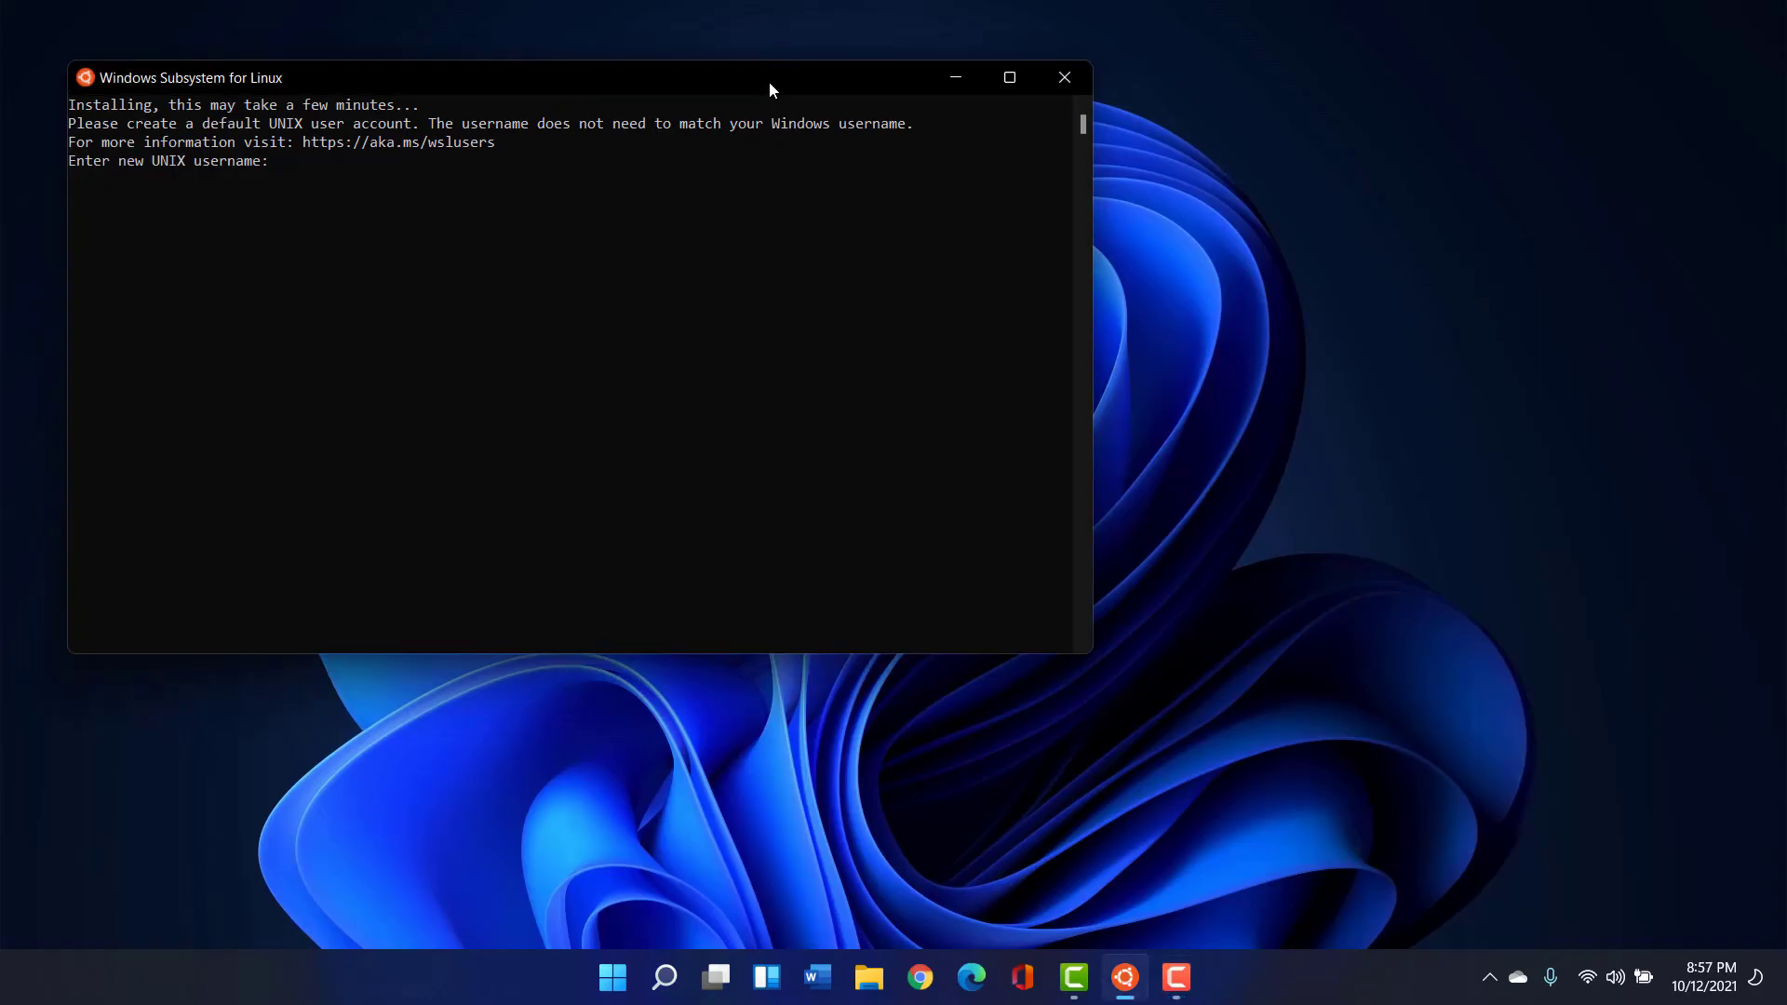
# Enter the UNIX username and password, answering Y to retry after the password mismatch
pyautogui.moveTo(769, 82); pyautogui.dragTo(1057, 228)
pyautogui.click(666, 412)
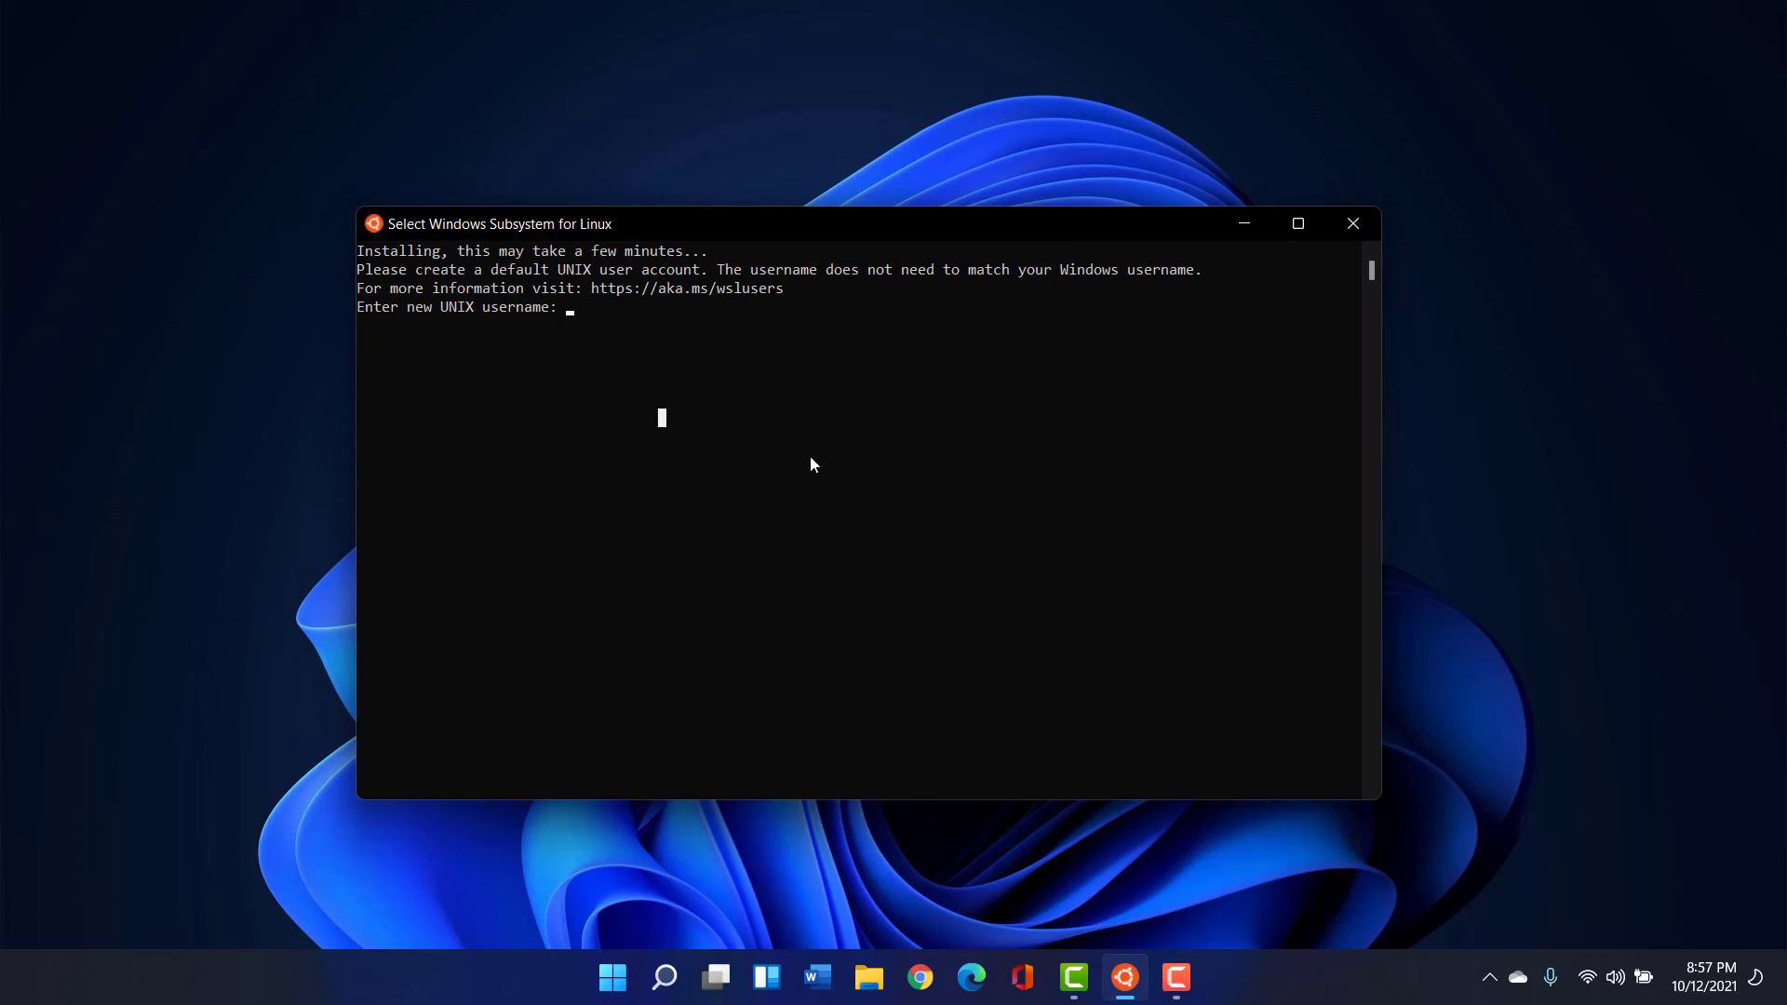
pyautogui.press('Escape')
pyautogui.write('anthonys')
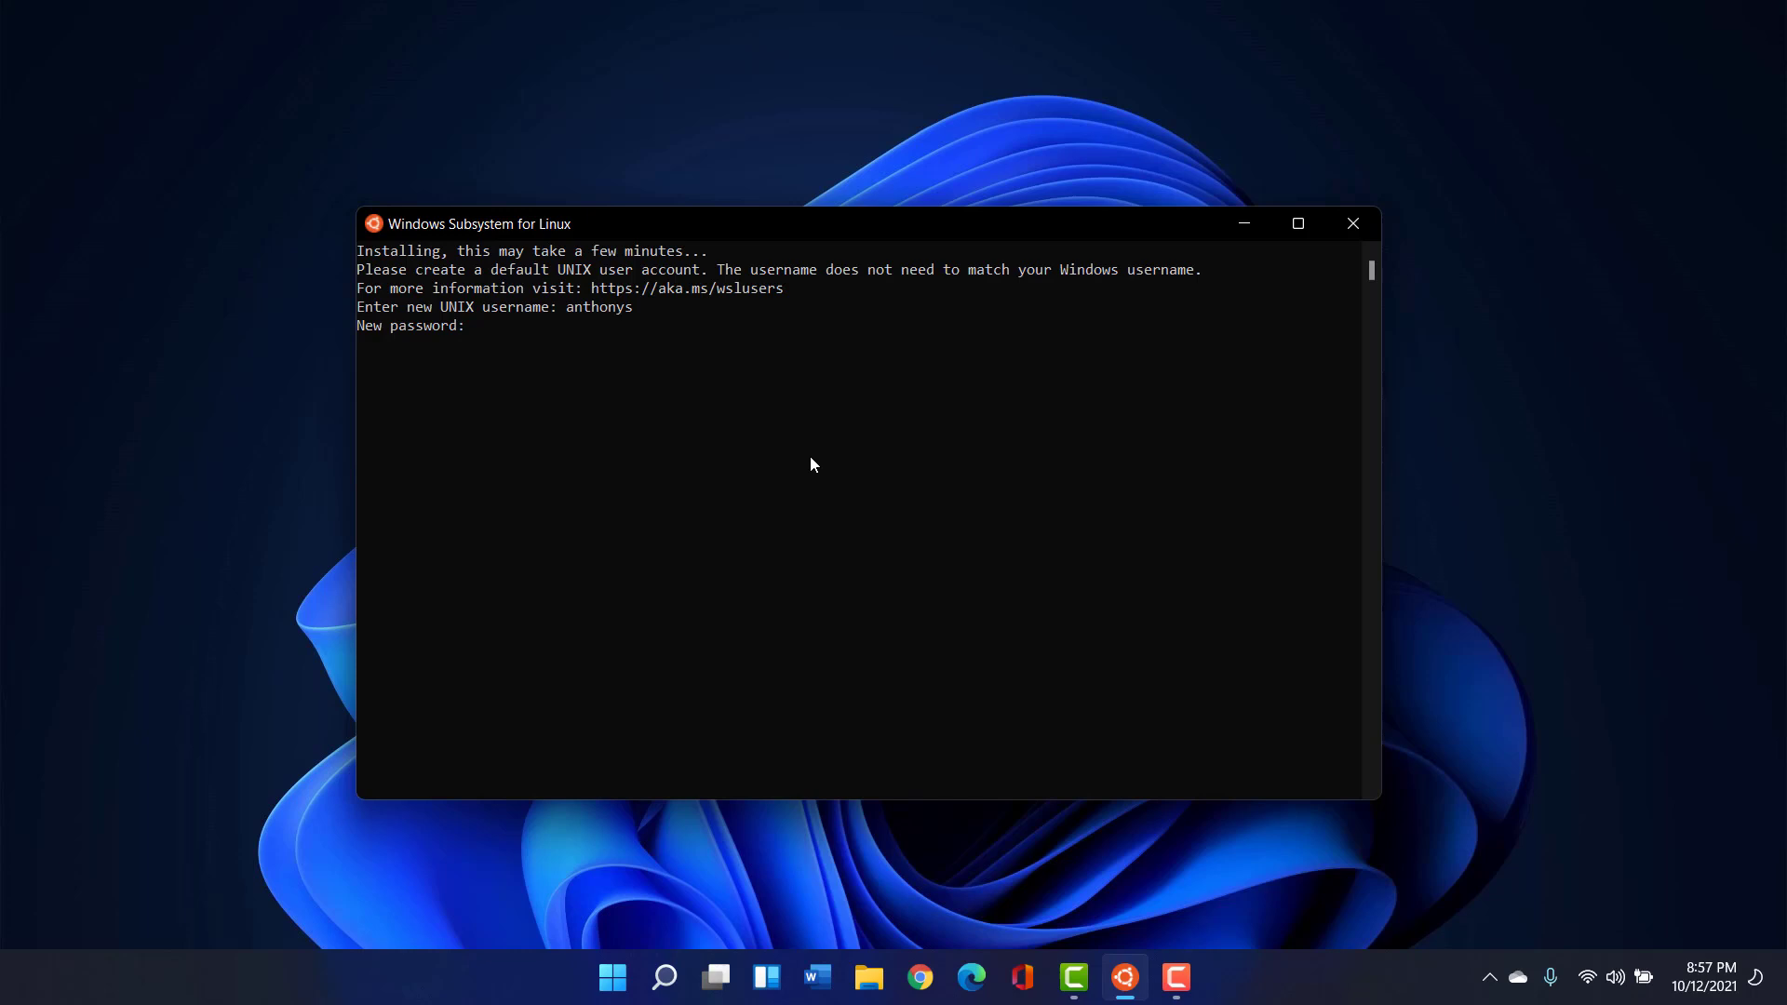
pyautogui.press('Return')
pyautogui.press('Return')
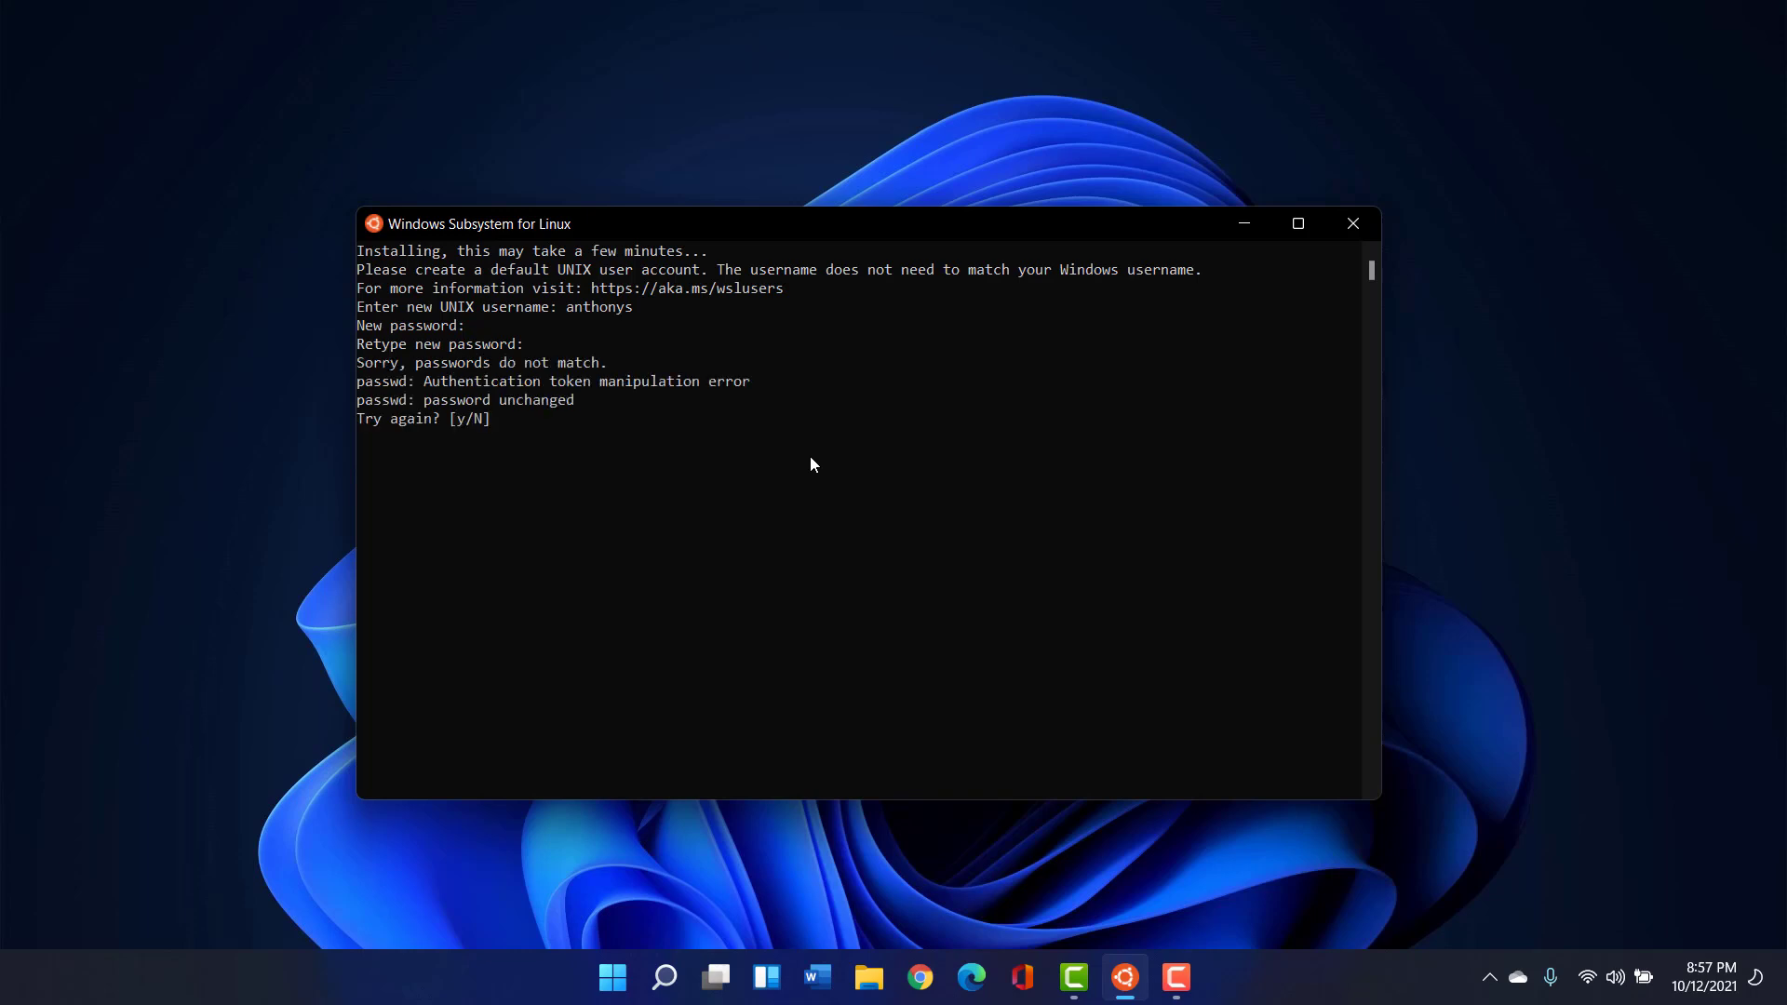
pyautogui.write('Y')
pyautogui.press('Return')
pyautogui.press('Return')
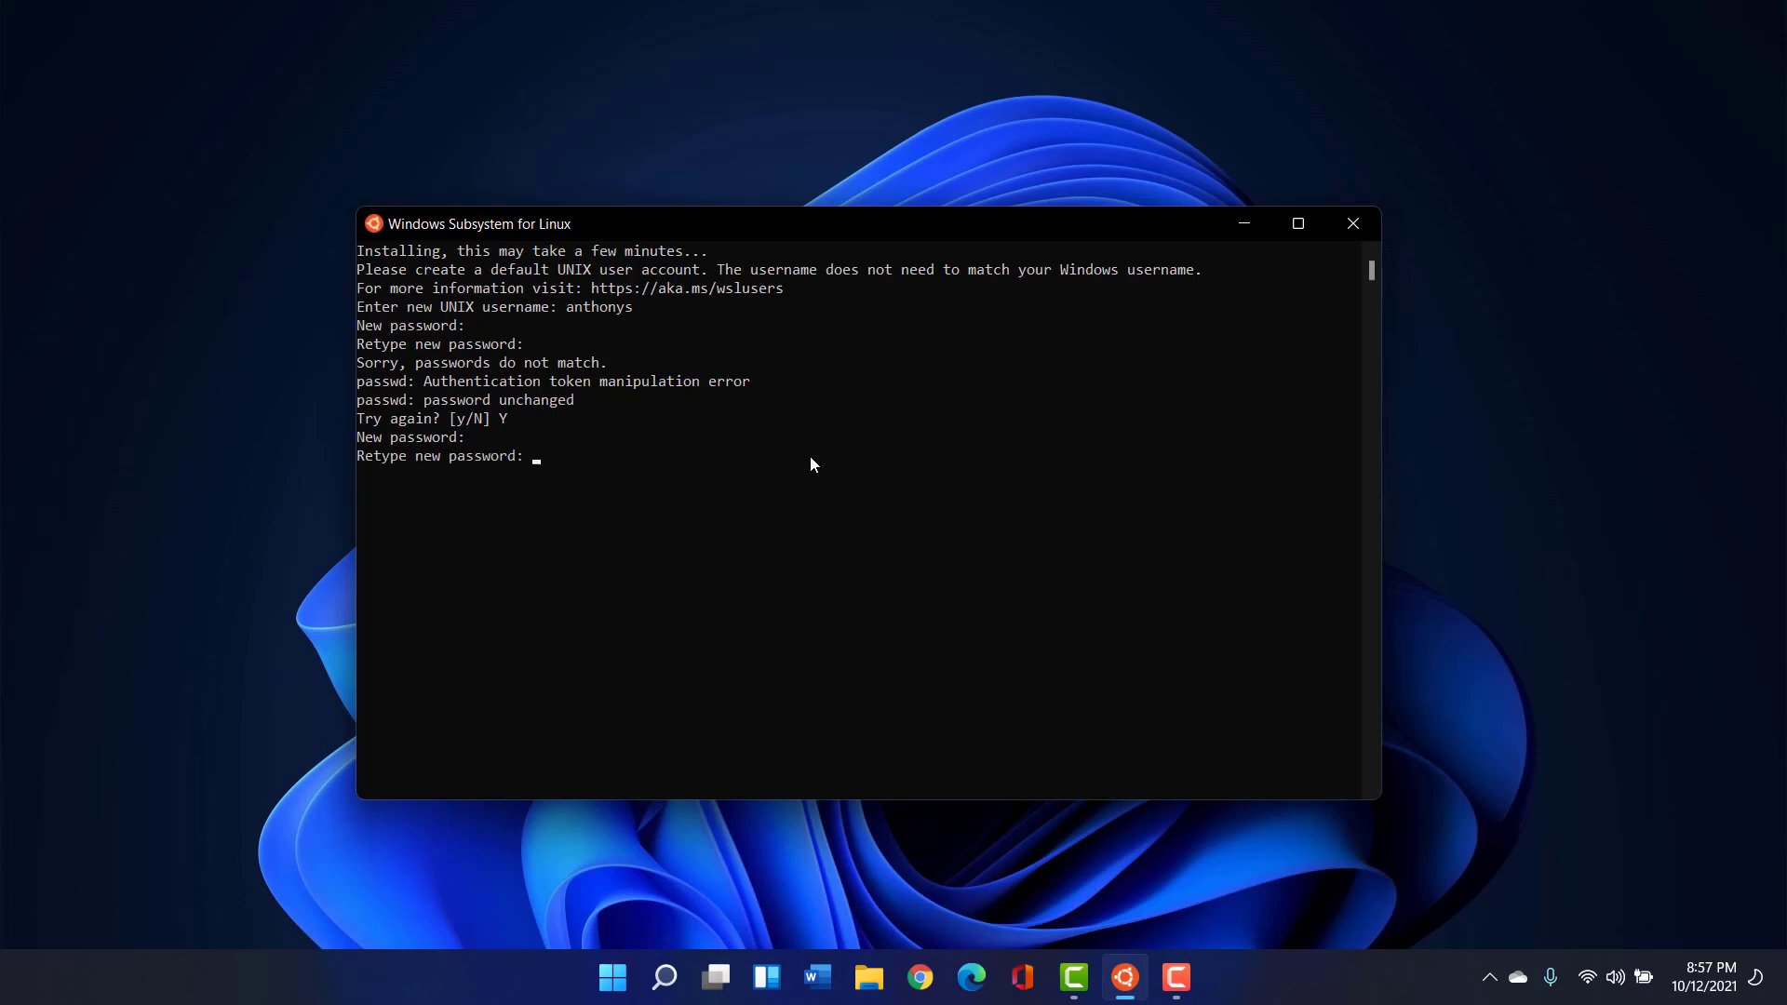
pyautogui.press('Return')
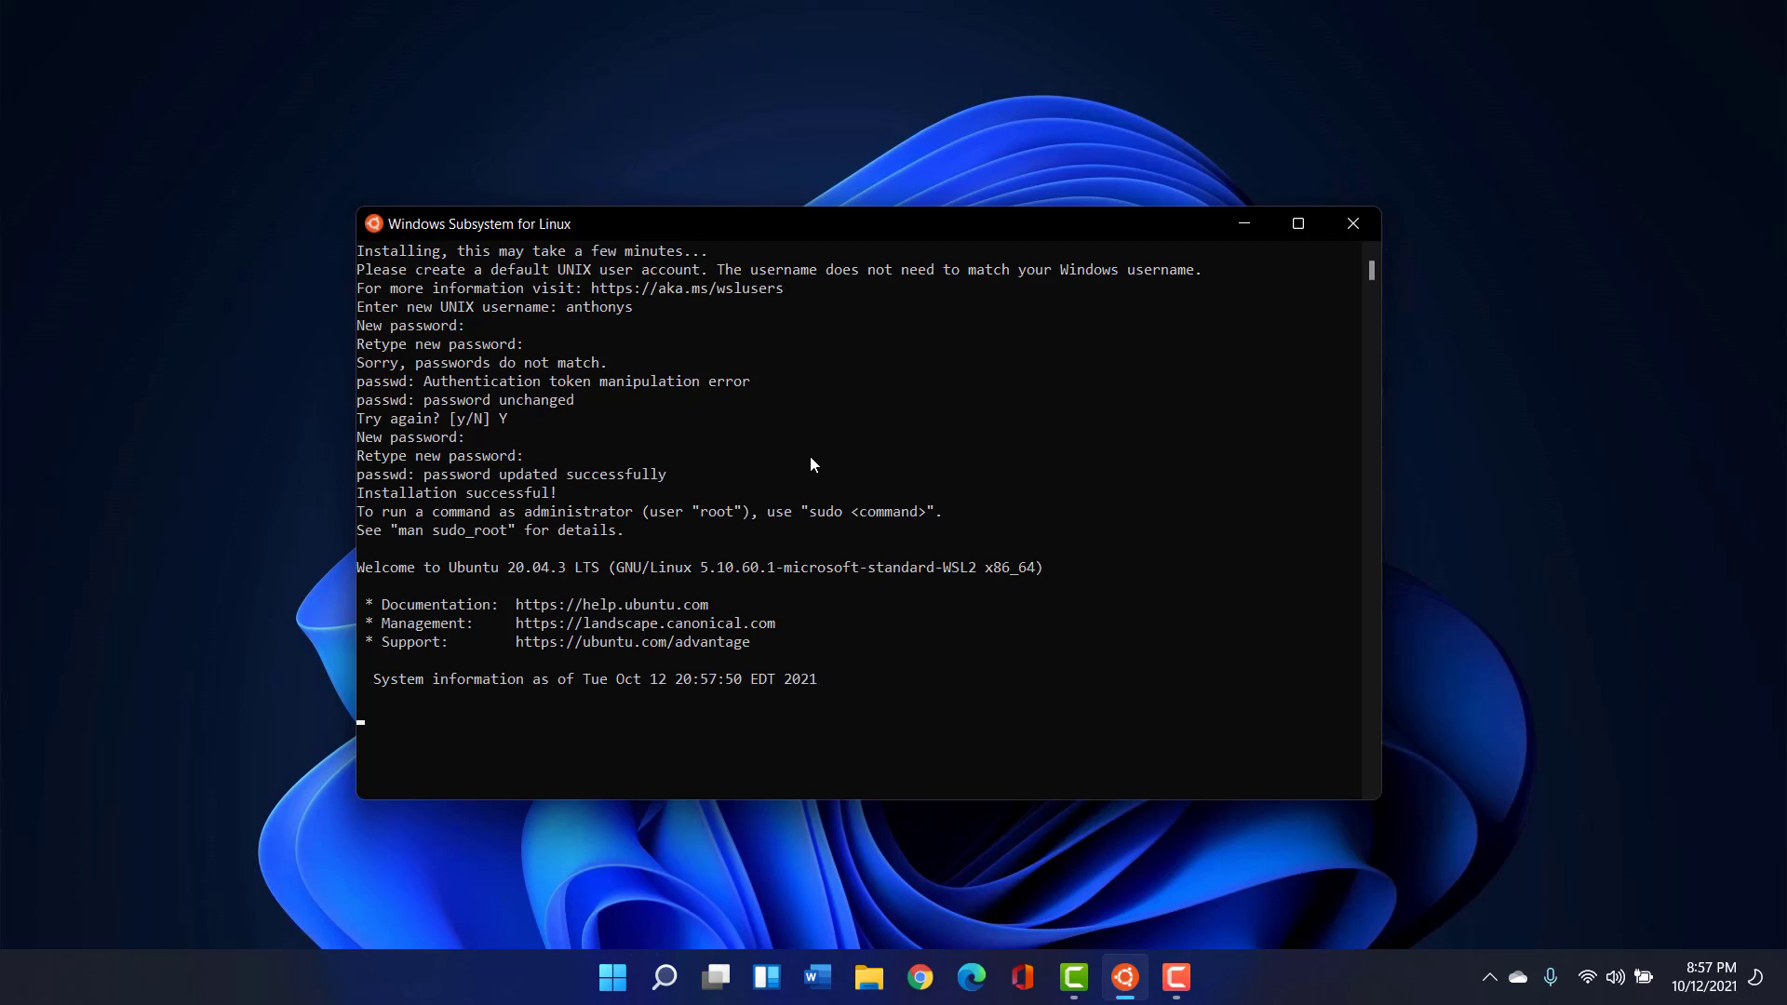
# After two false starts, run uname -a to show the 5.10.60.1-microsoft-standard-WSL2 x86_64 kernel
pyautogui.write('sh ver')
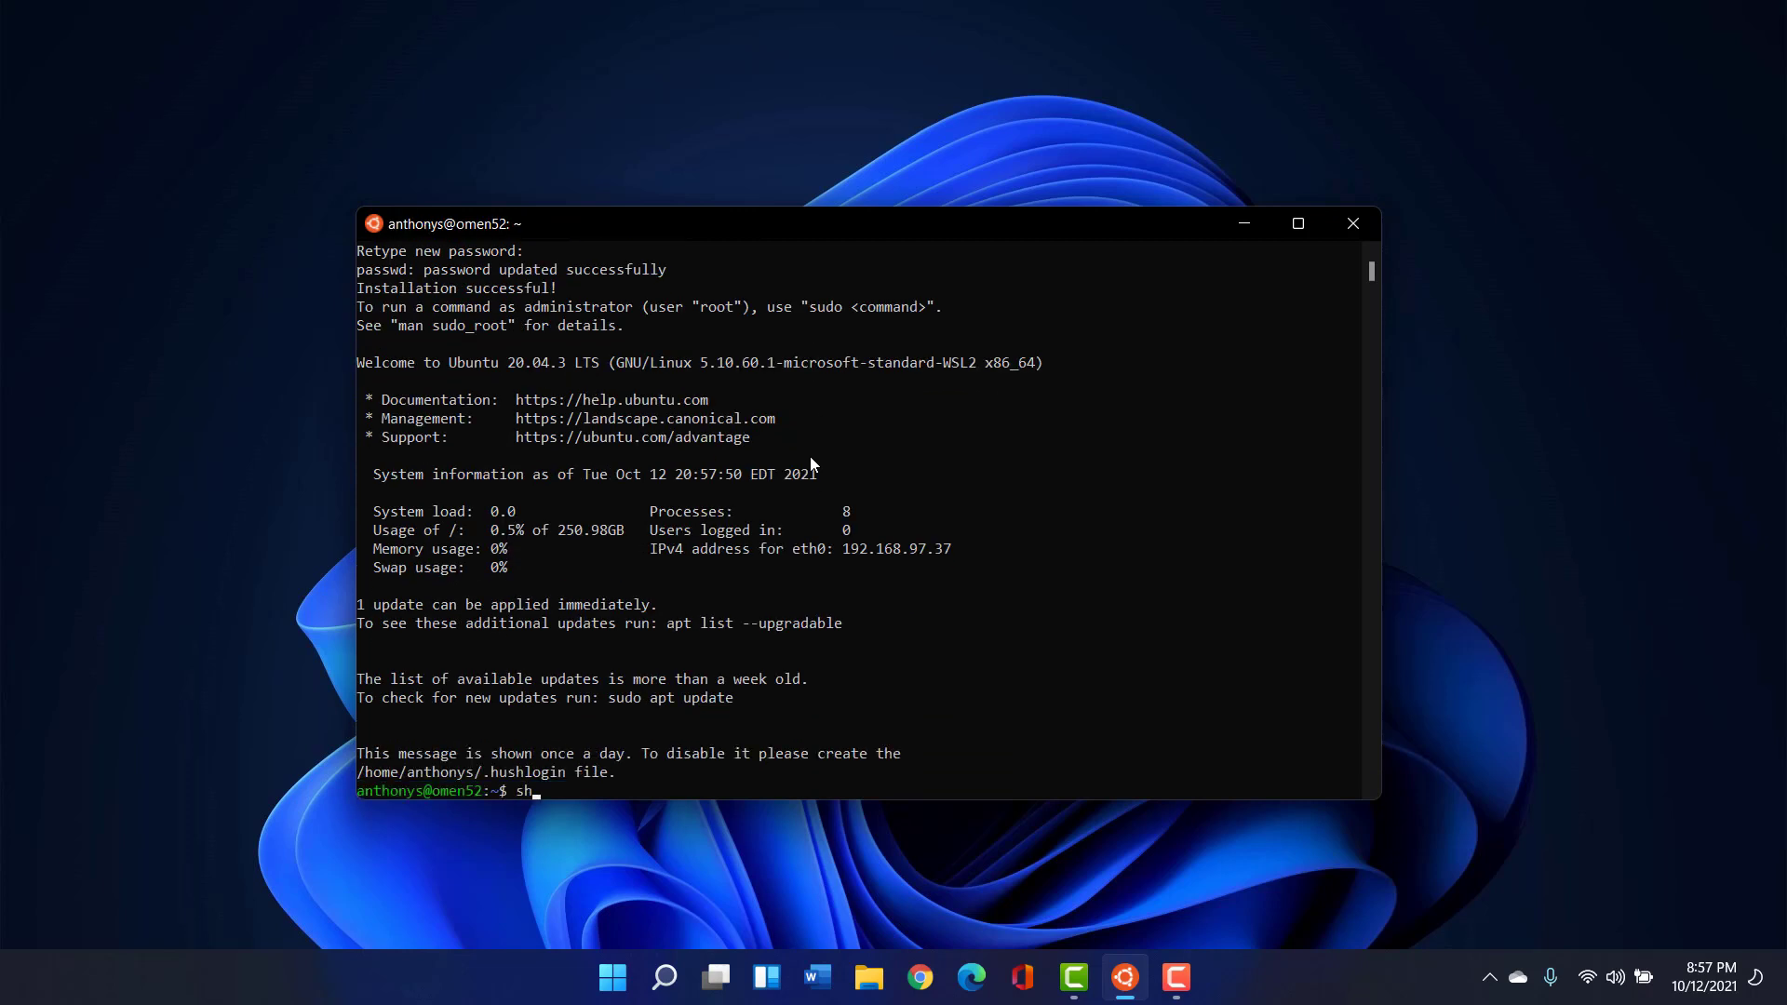
pyautogui.press('Return')
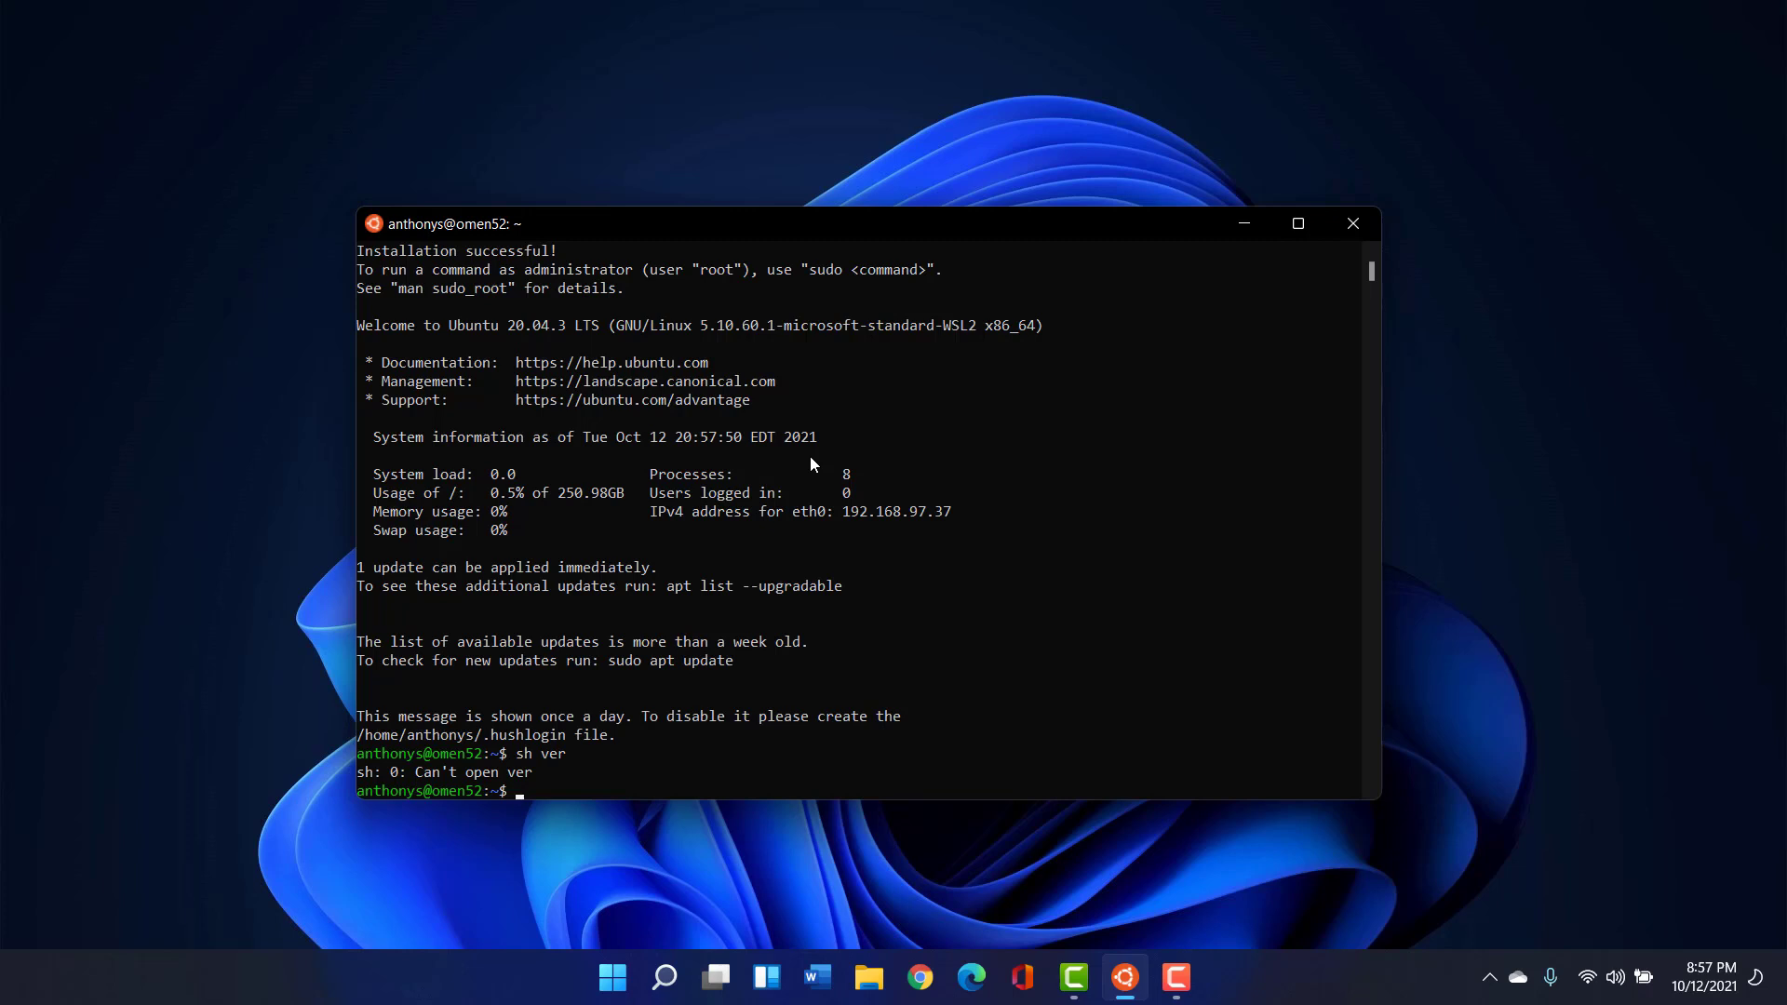
pyautogui.write('uname -')
pyautogui.press('Return')
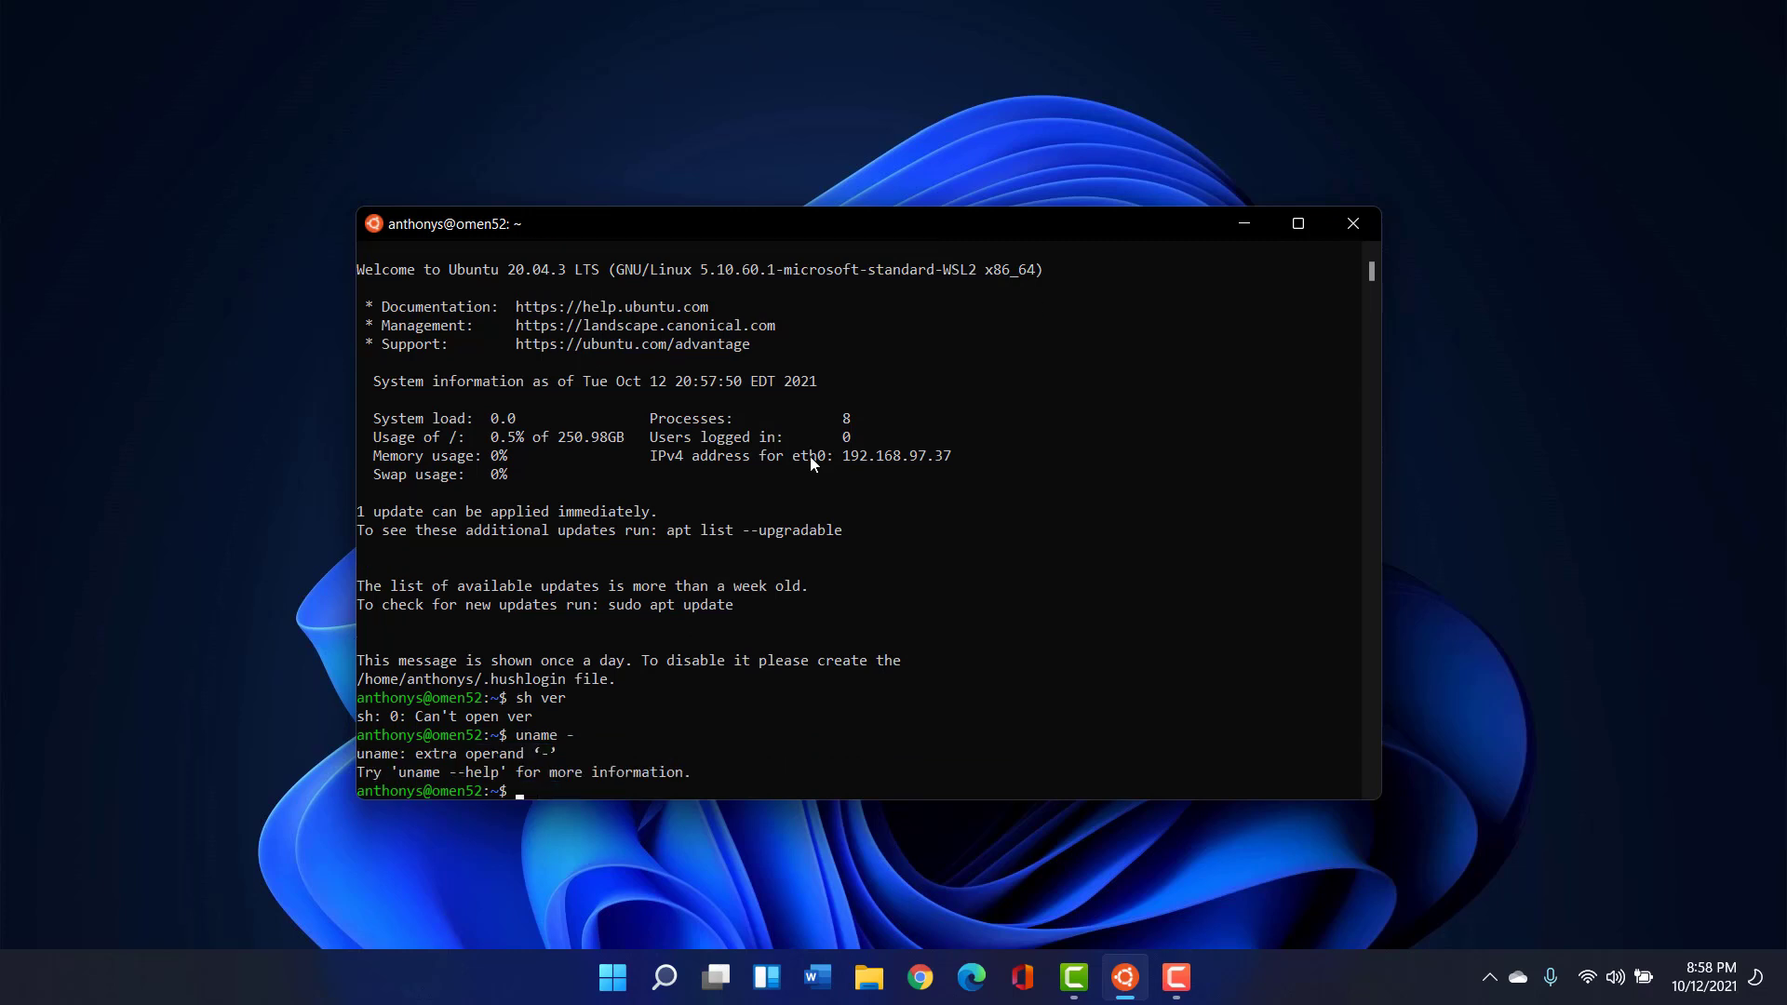
pyautogui.write('uname -a')
pyautogui.press('Return')
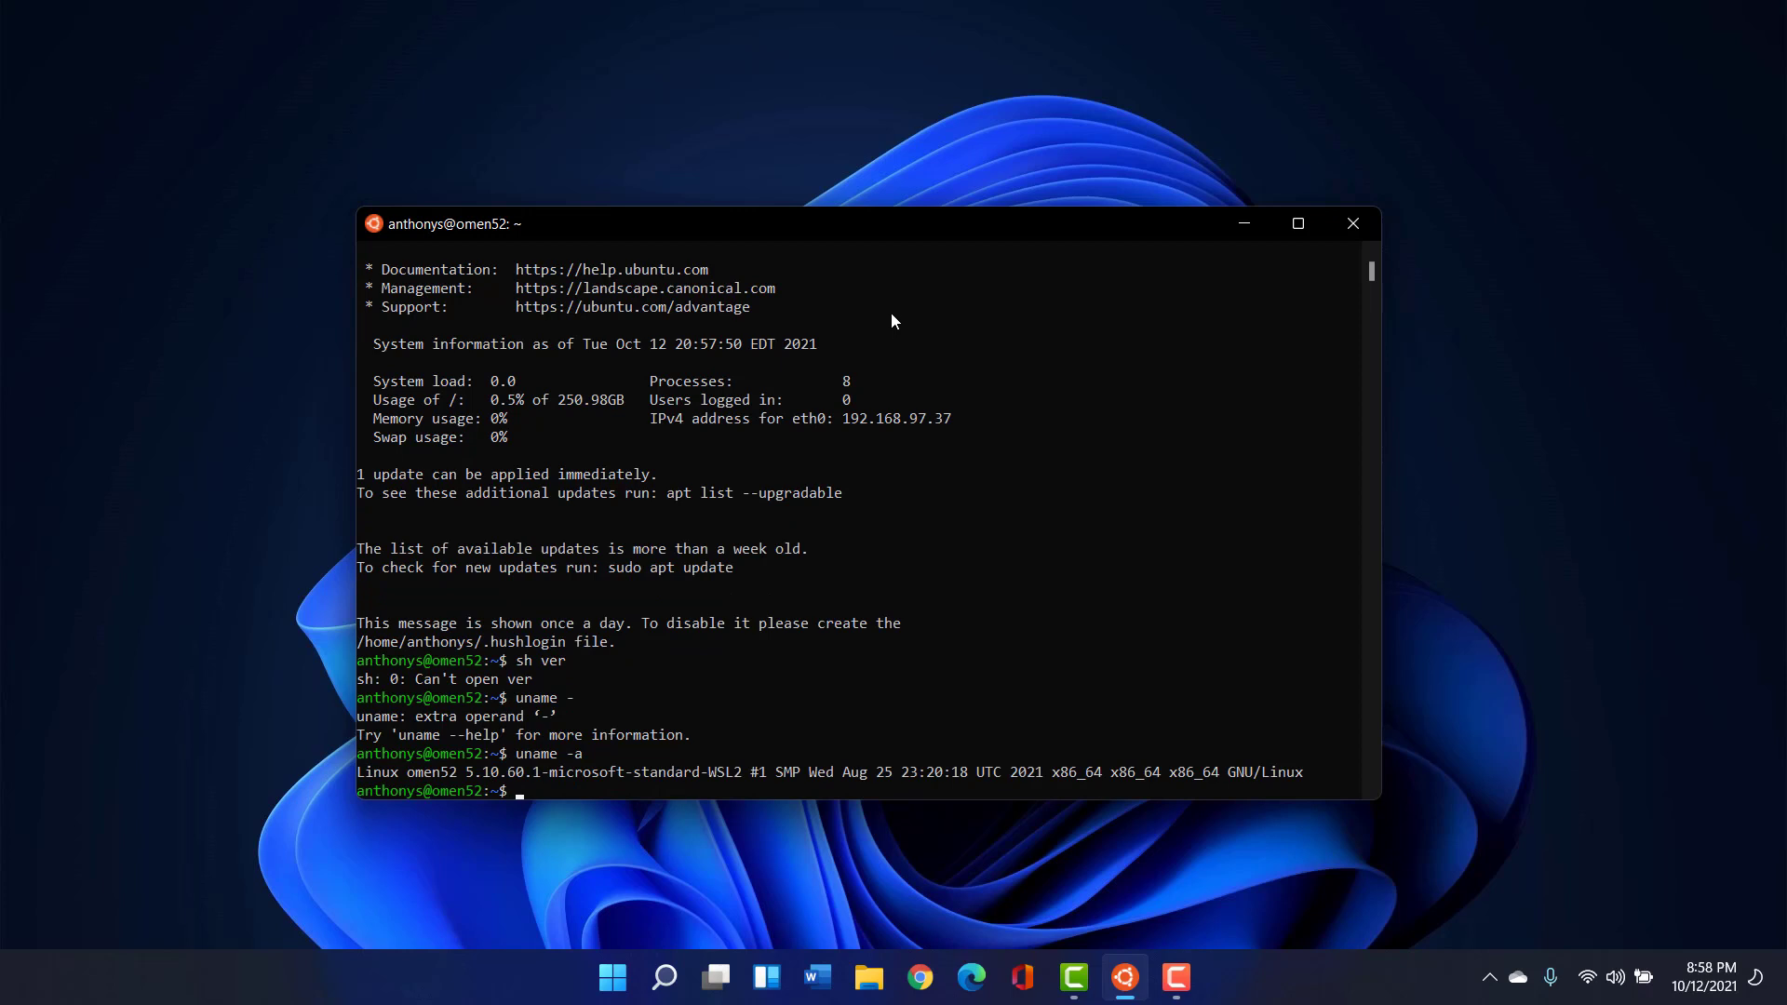
pyautogui.moveTo(921, 227); pyautogui.dragTo(837, 173)
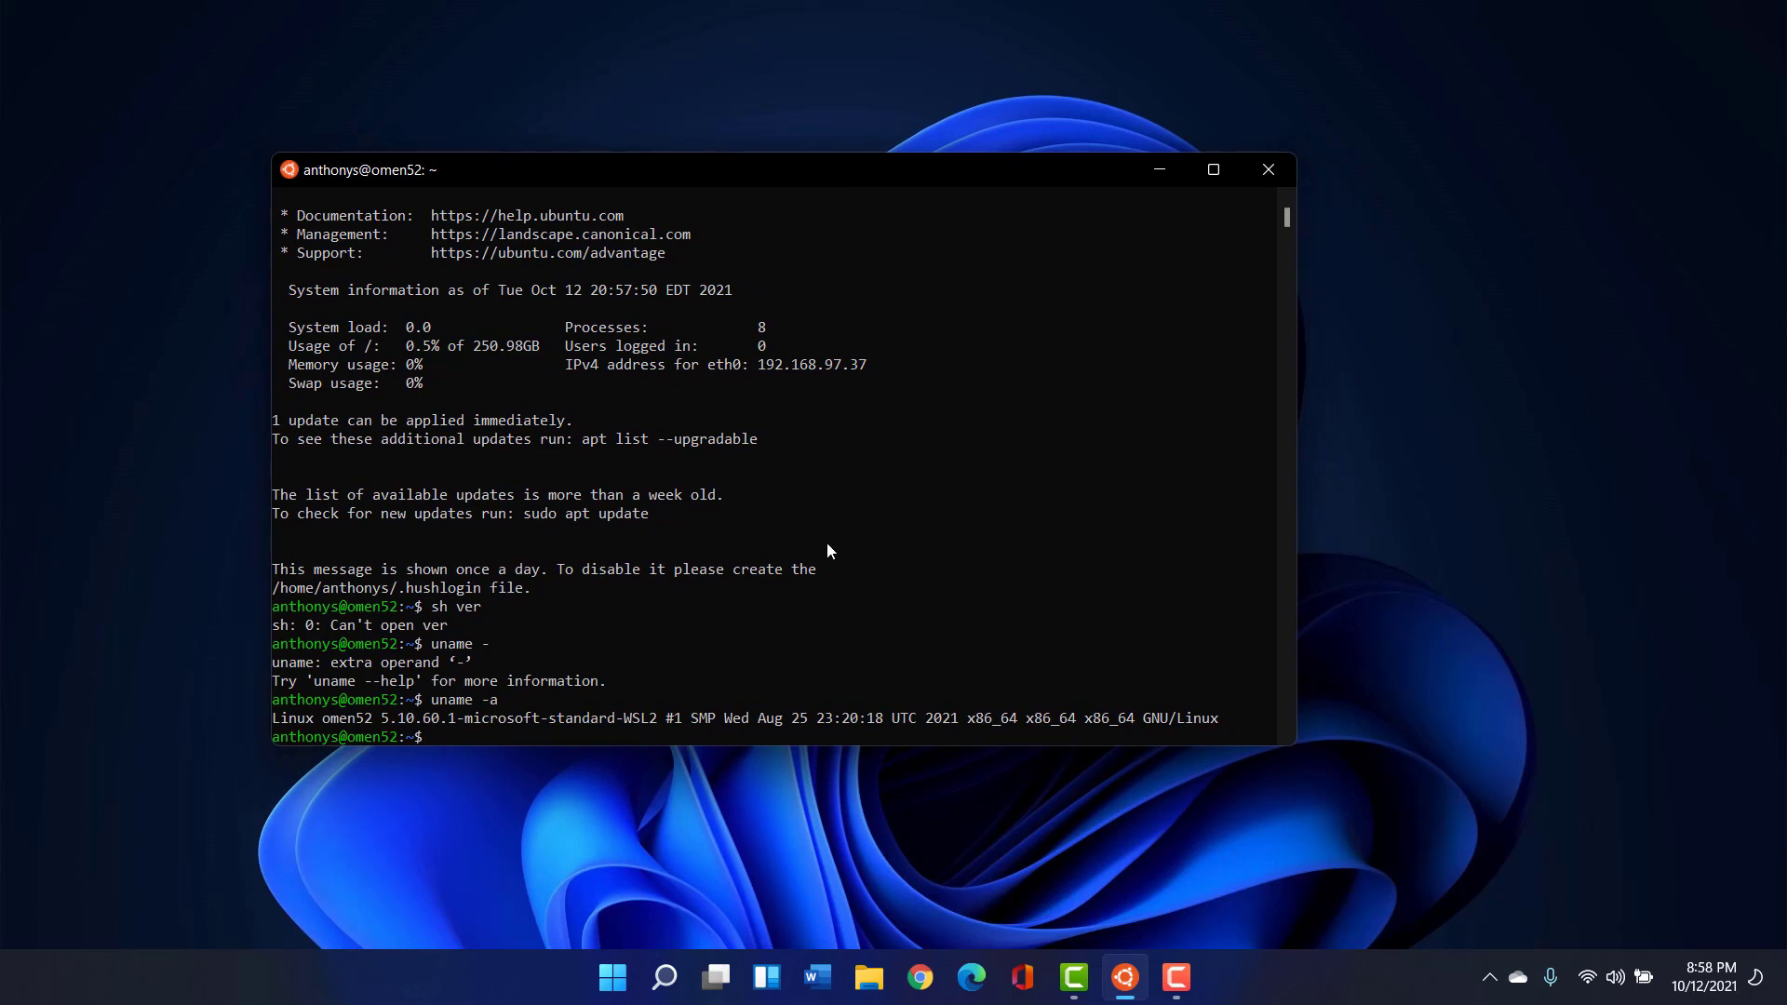
pyautogui.click(612, 977)
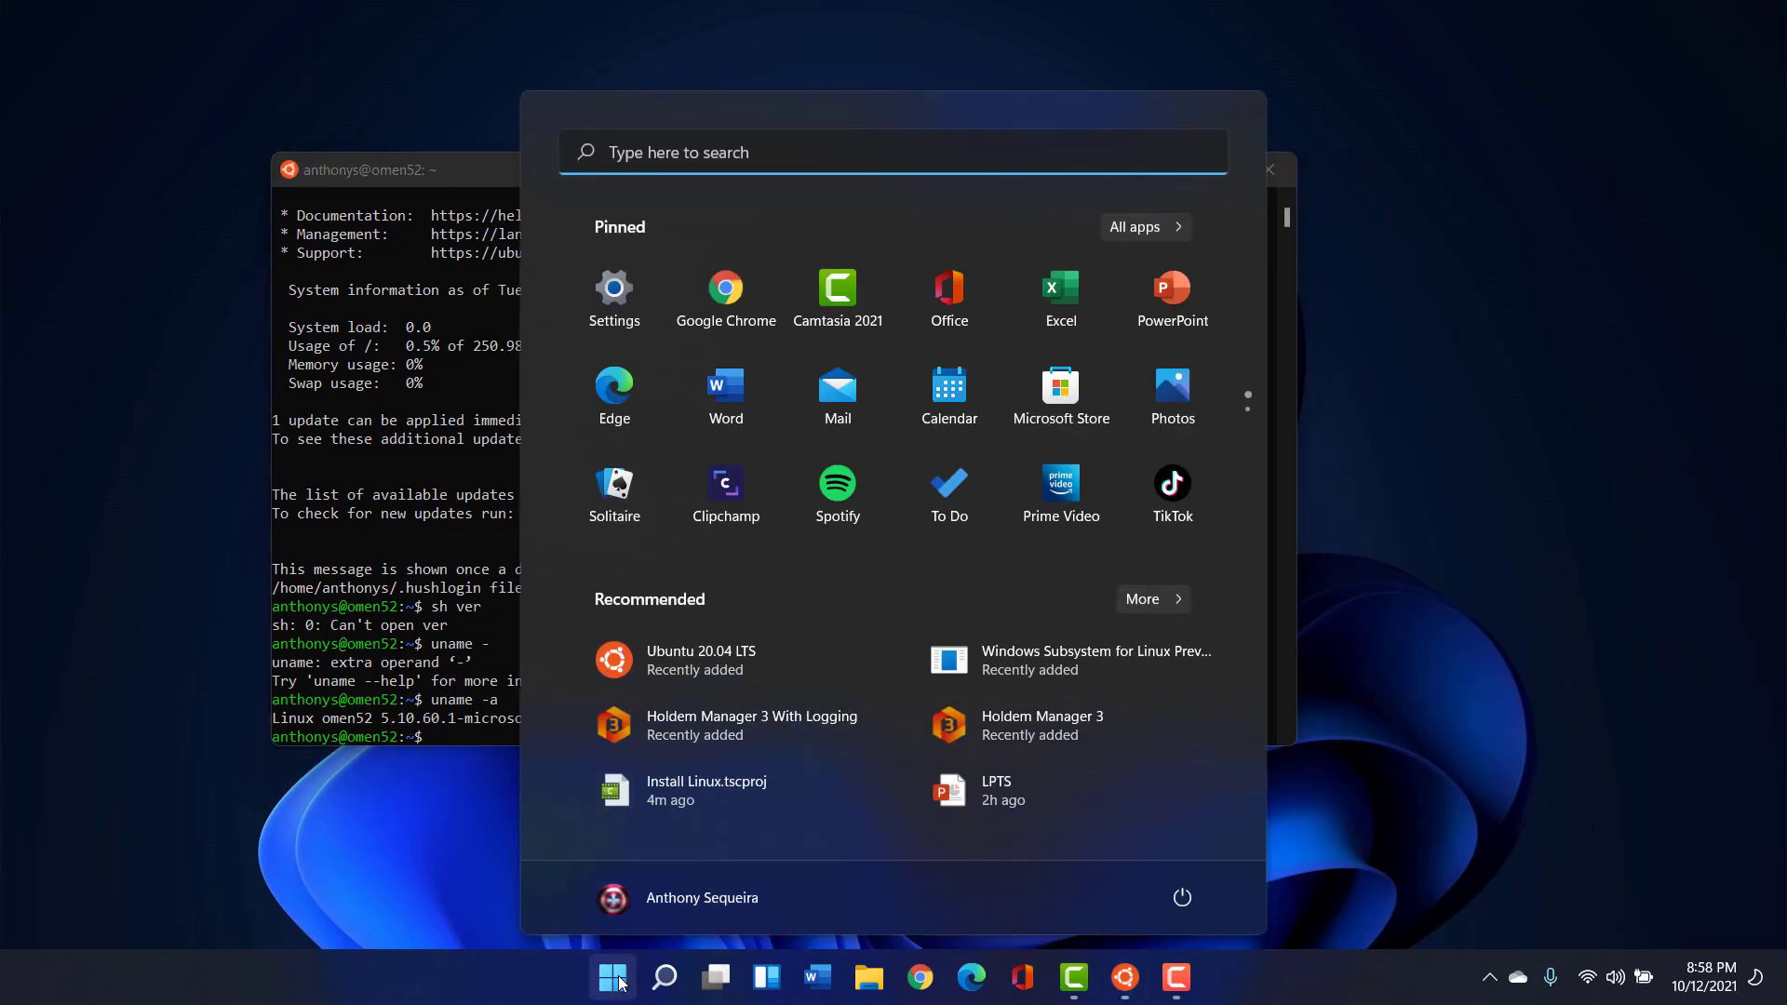
pyautogui.click(1070, 415)
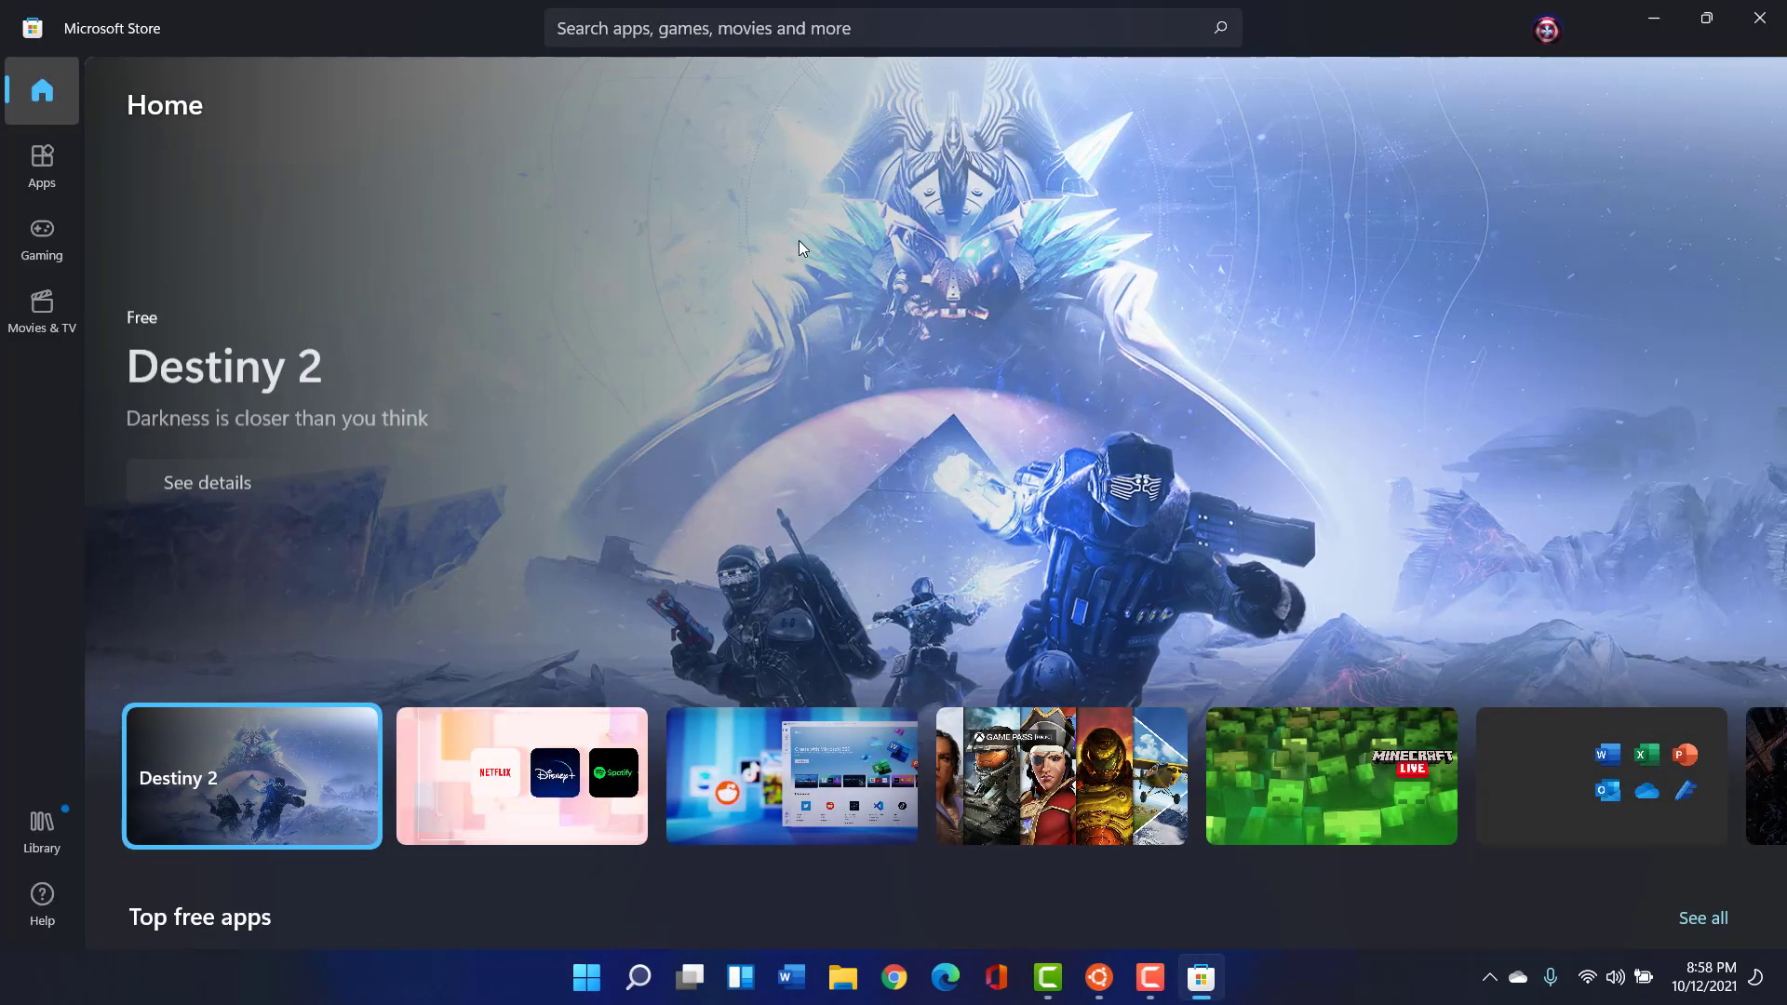
pyautogui.click(757, 28)
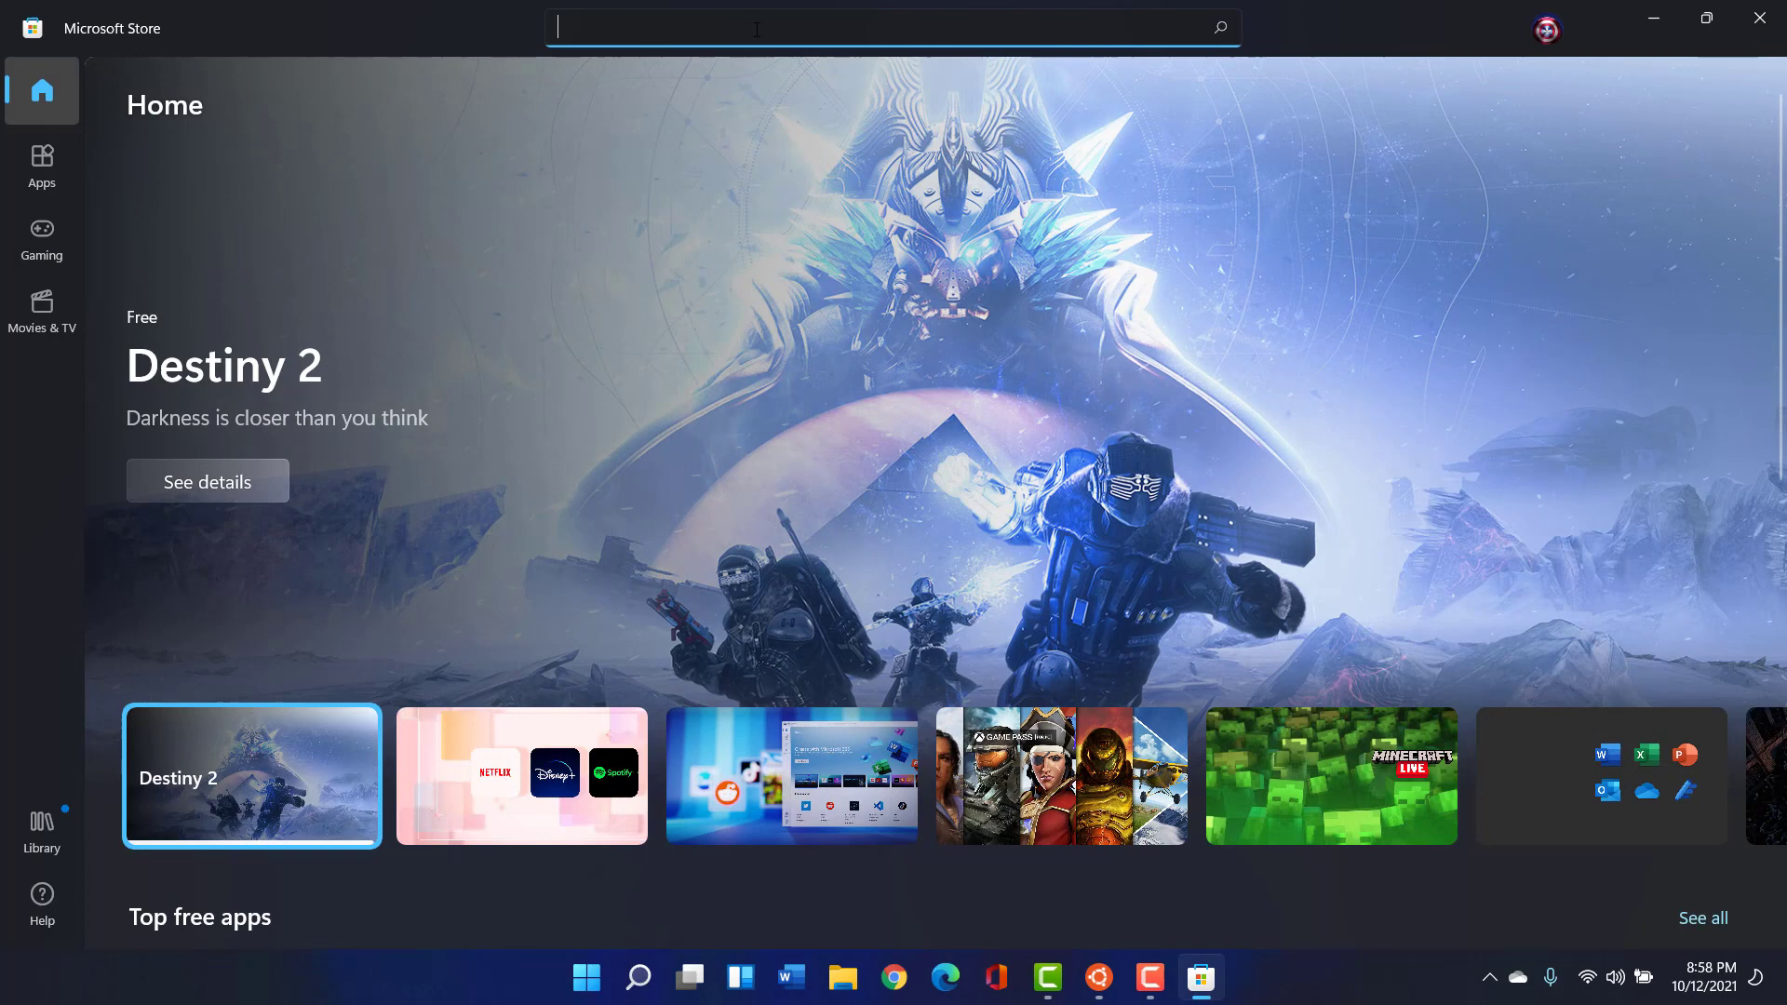
pyautogui.write('linux')
pyautogui.press('Return')
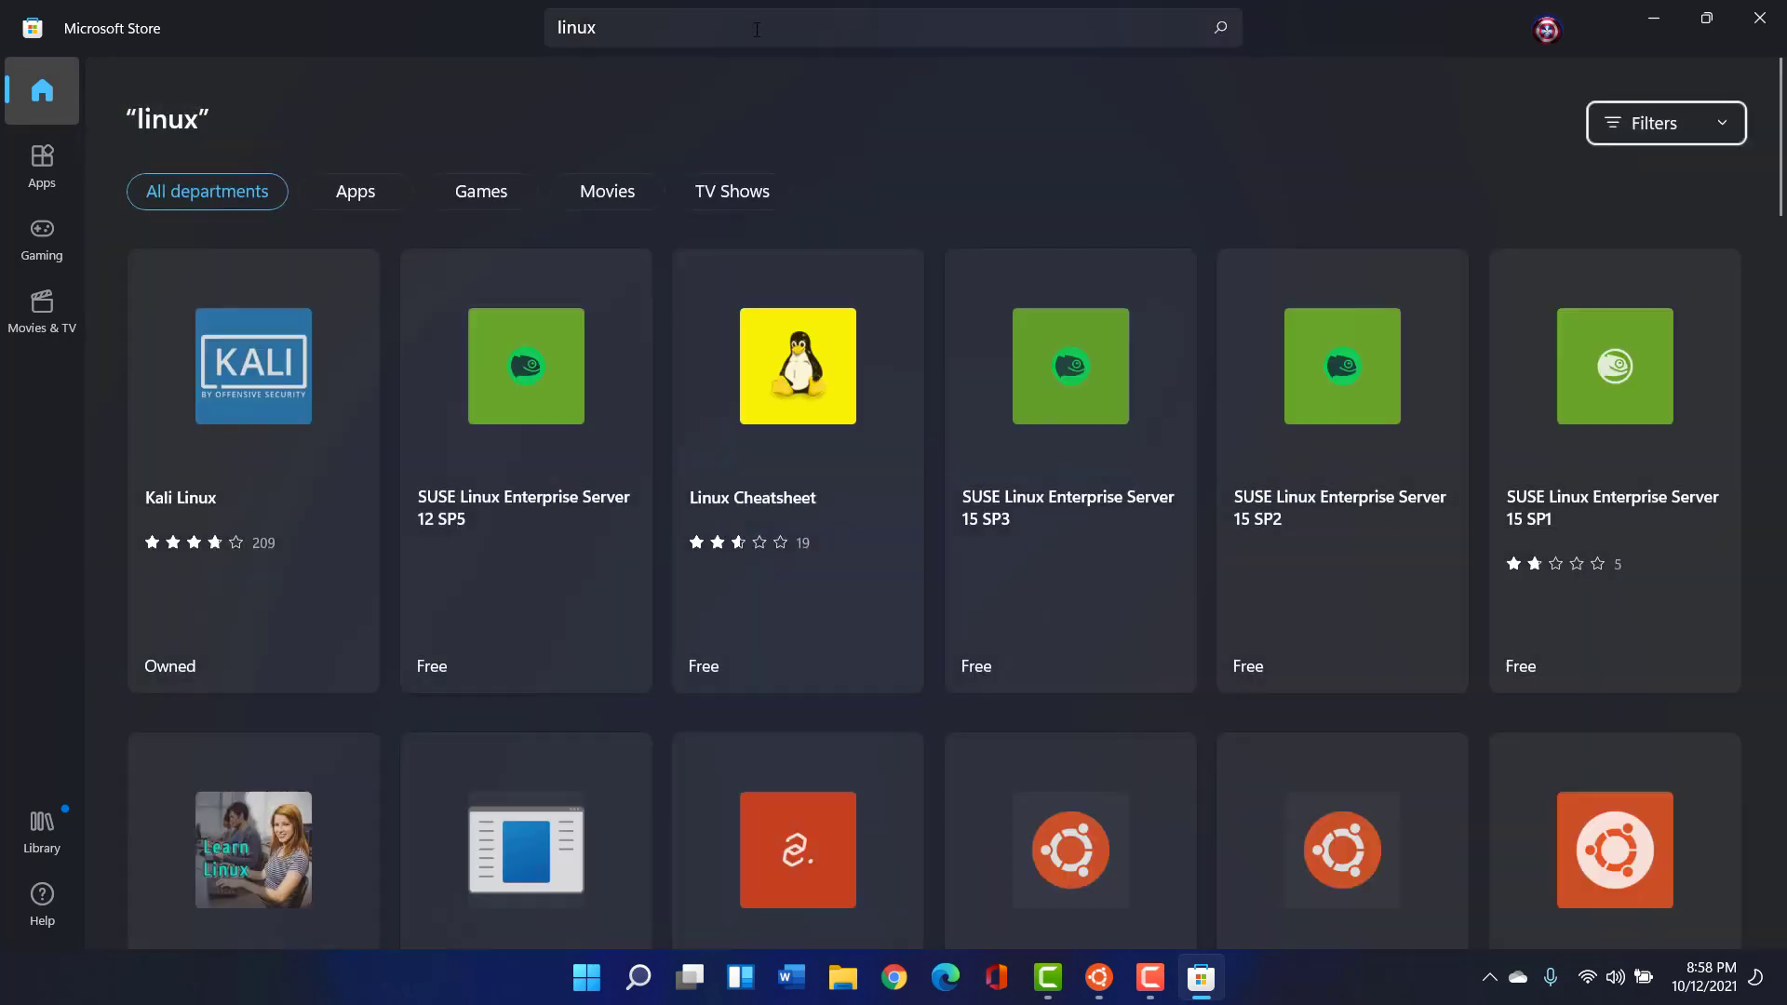
pyautogui.scroll(-3, 728, 382)
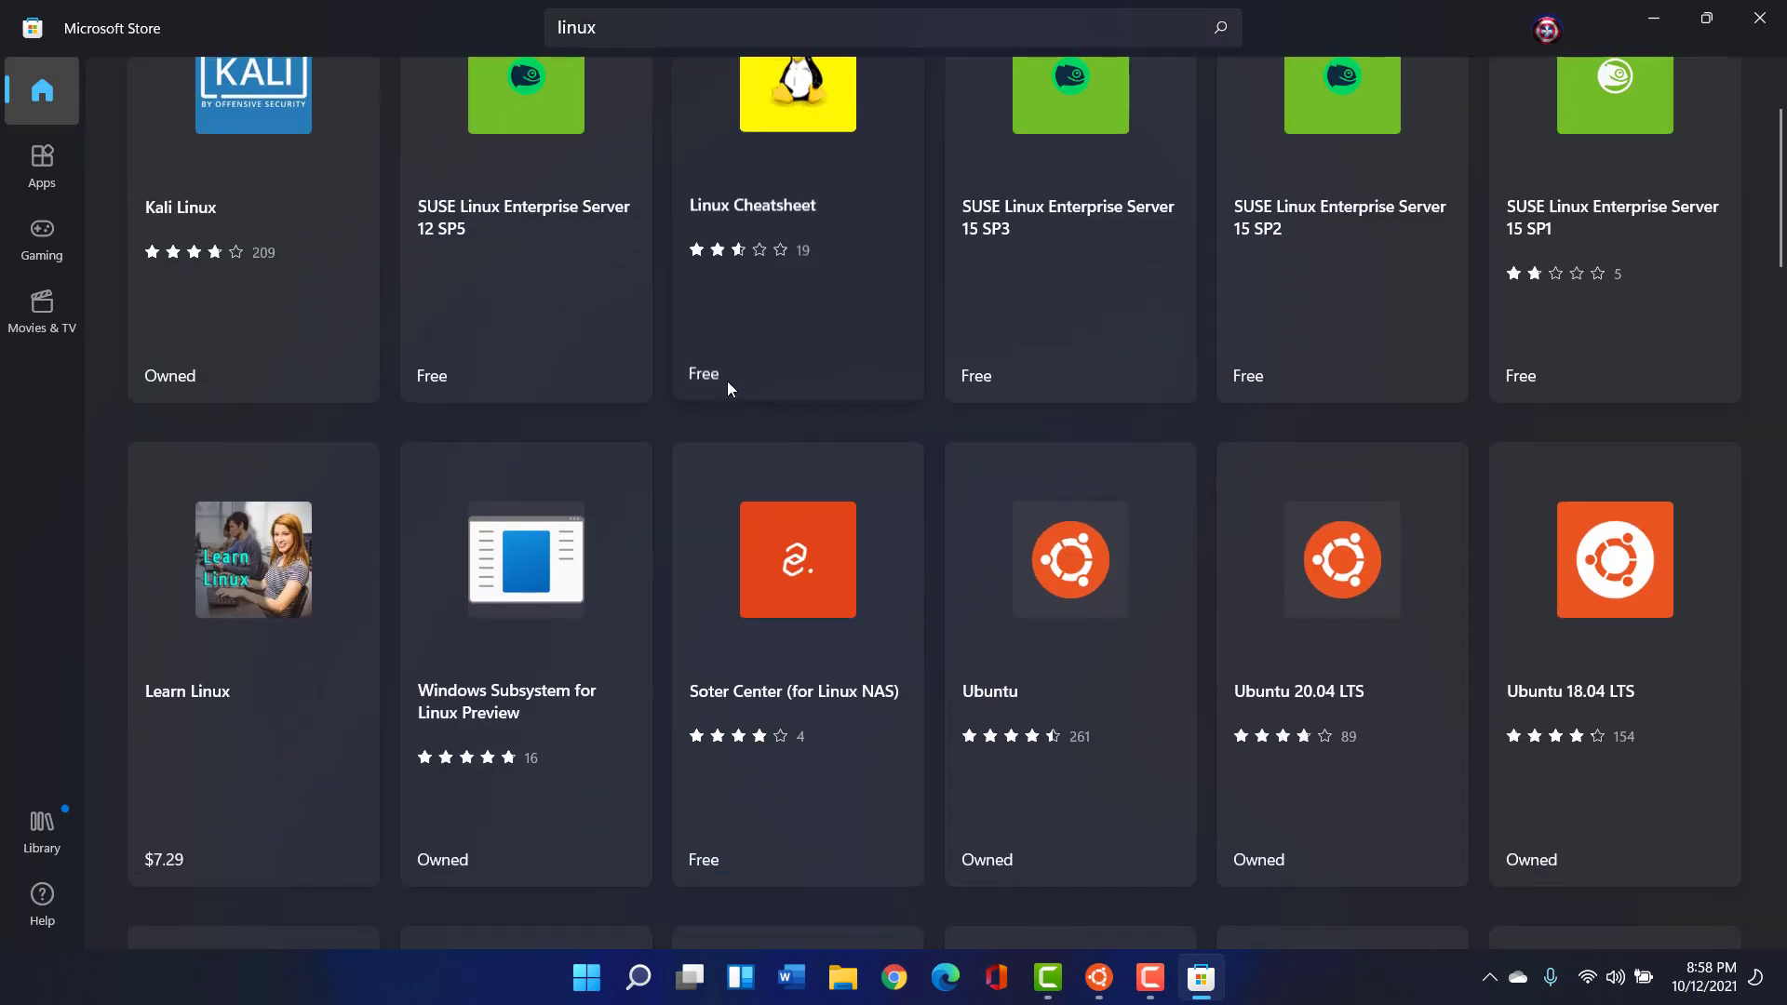
pyautogui.click(518, 711)
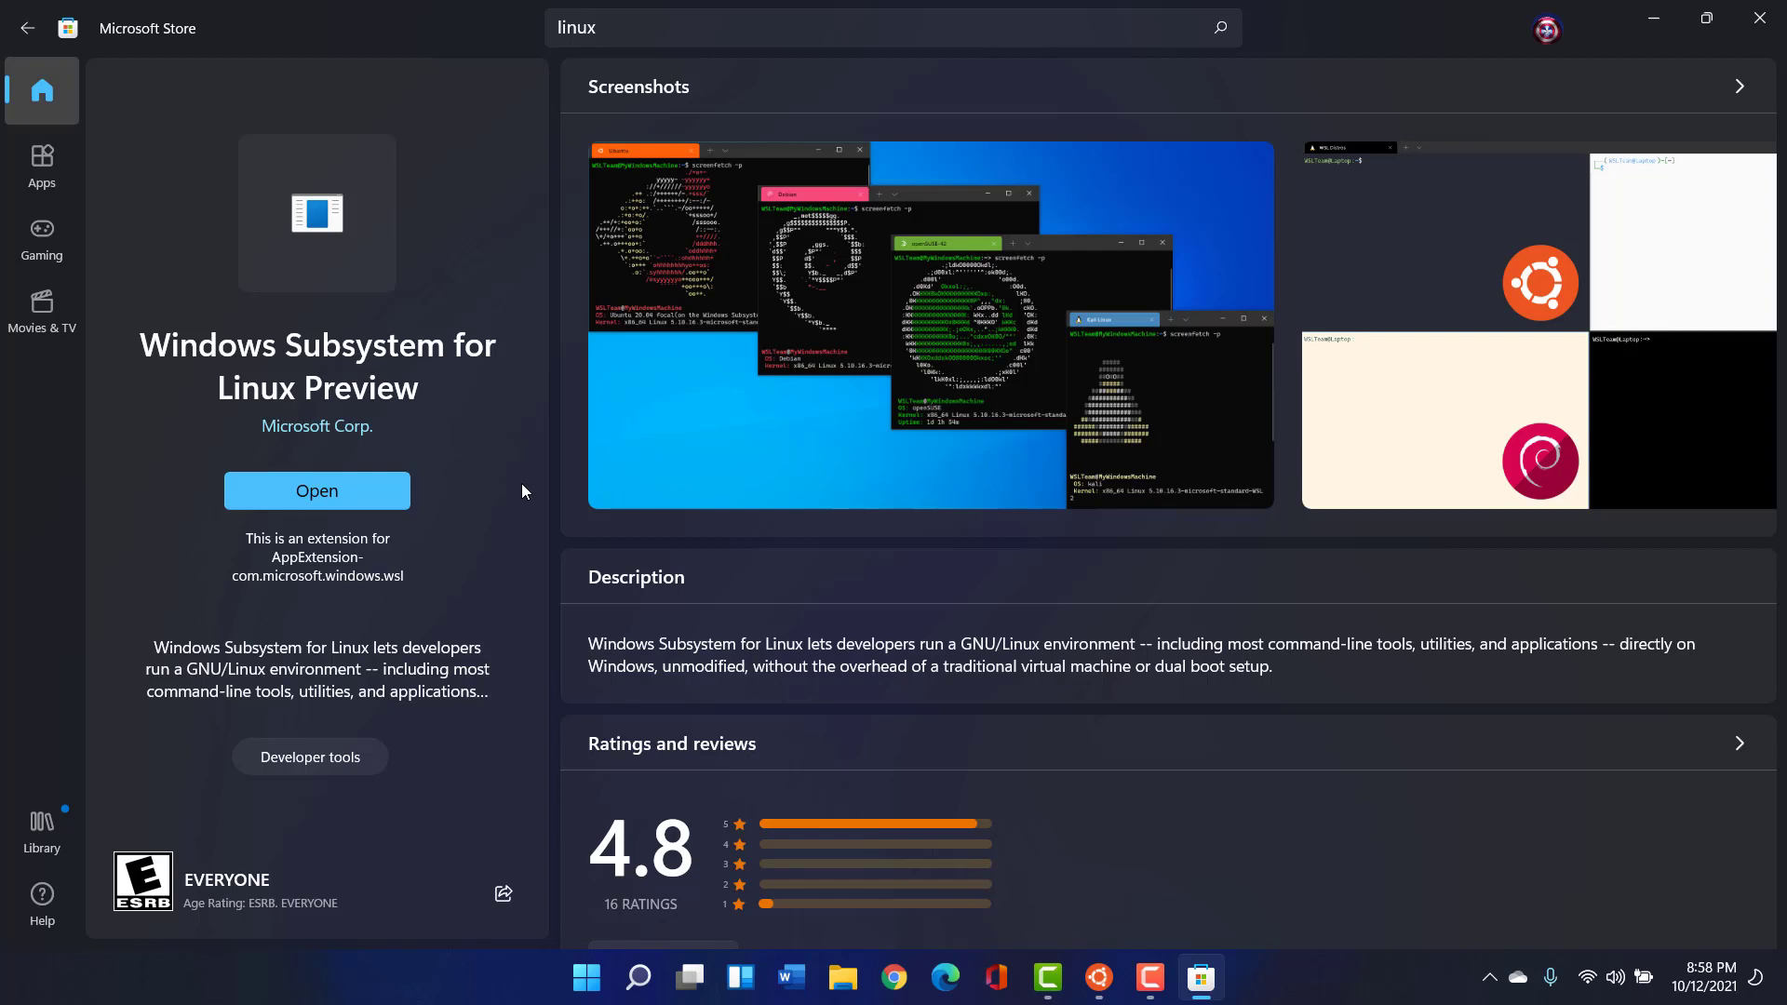
pyautogui.click(1759, 21)
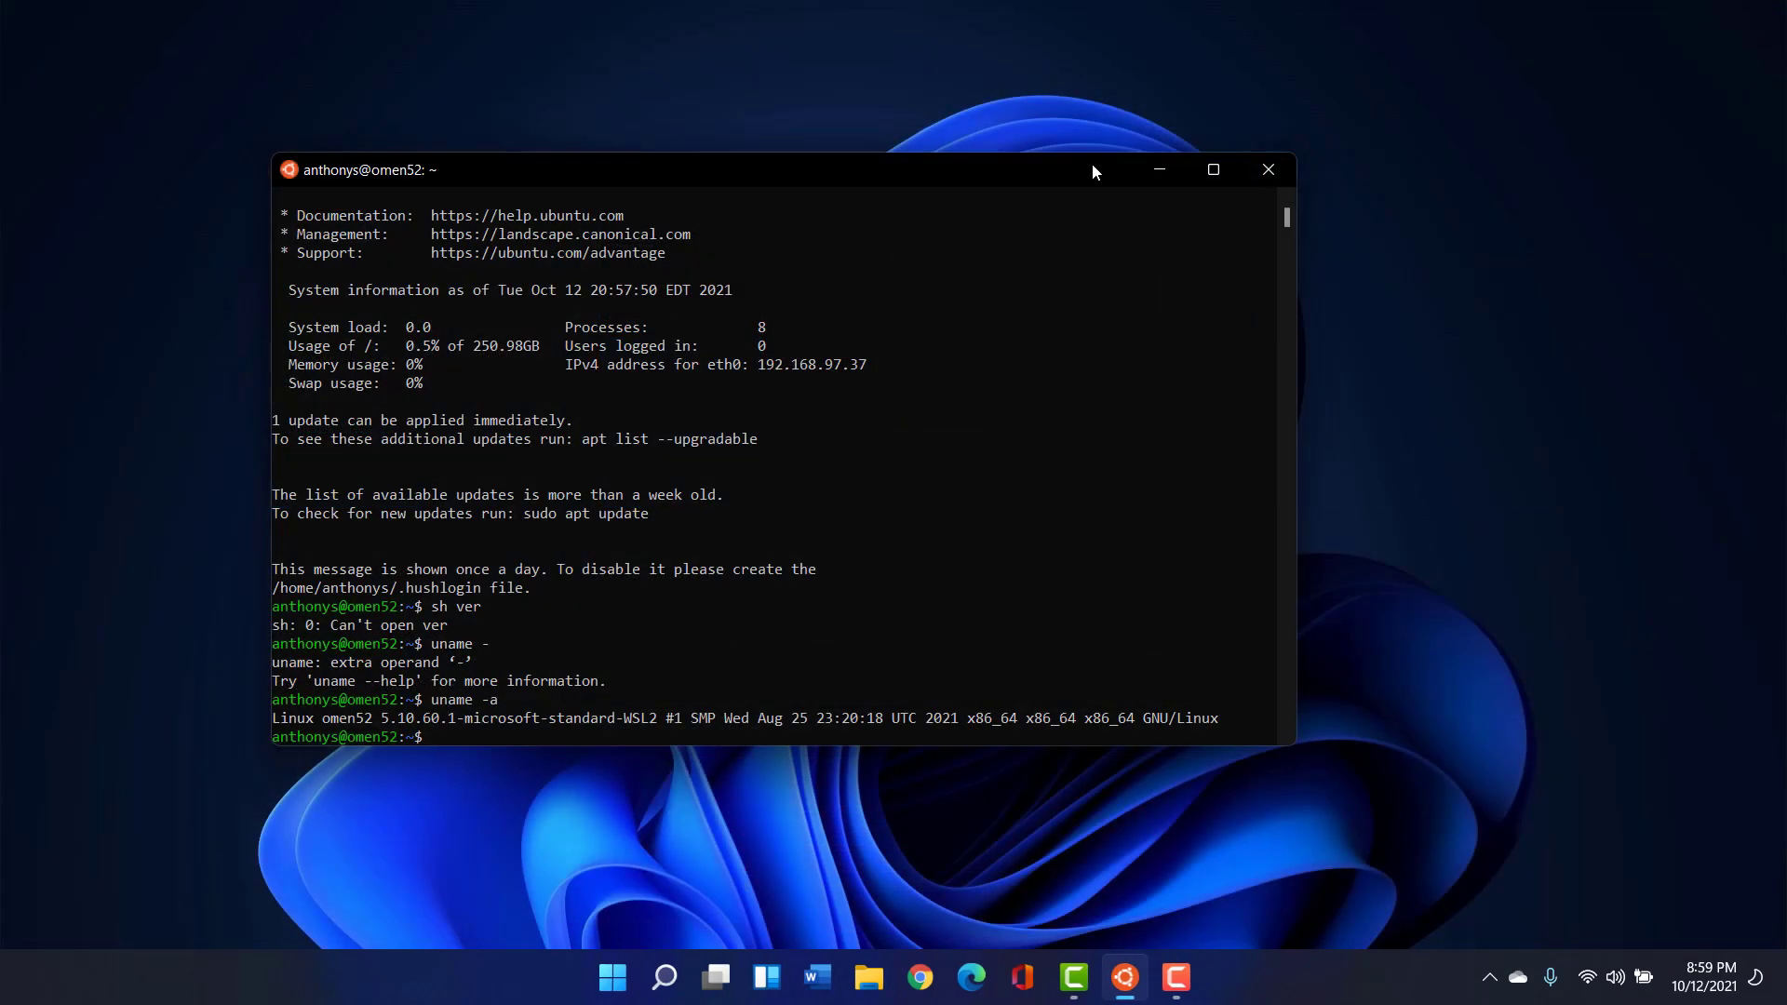
# Maximize the Ubuntu terminal window from its title bar so it fills the screen
pyautogui.doubleClick(1092, 169)
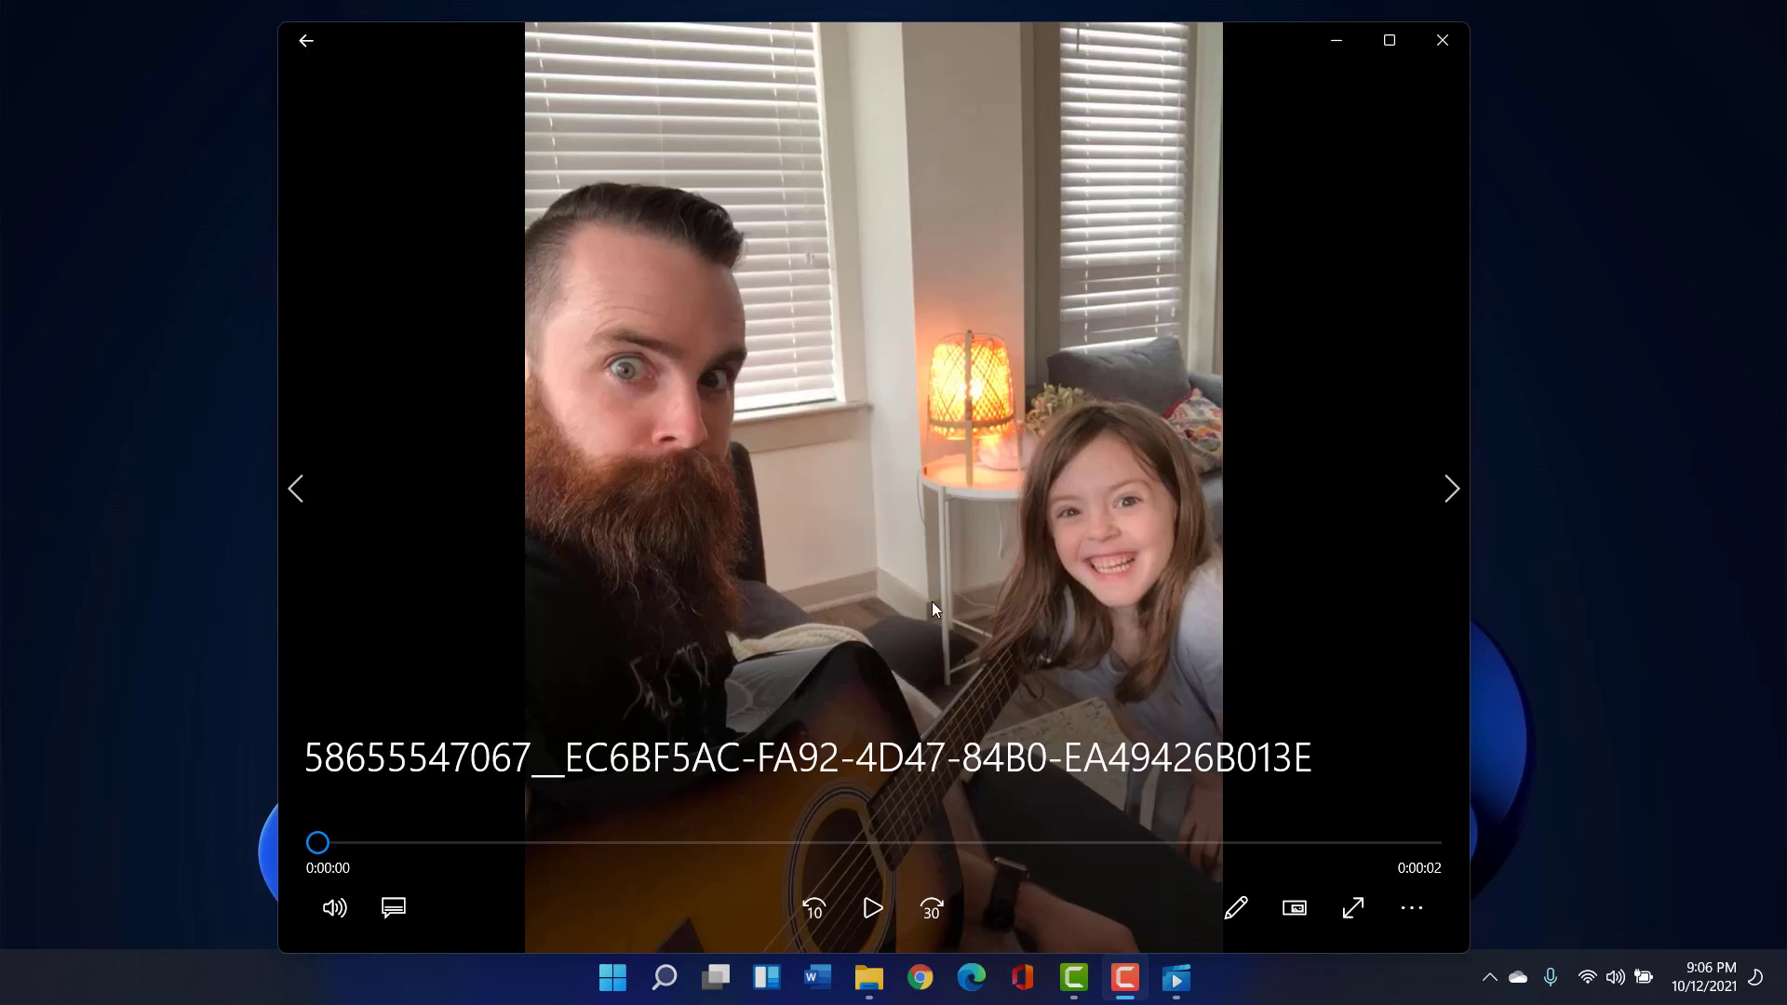
# Play the 2-second clip in Media Player to its end, then replay it from the start
pyautogui.click(871, 907)
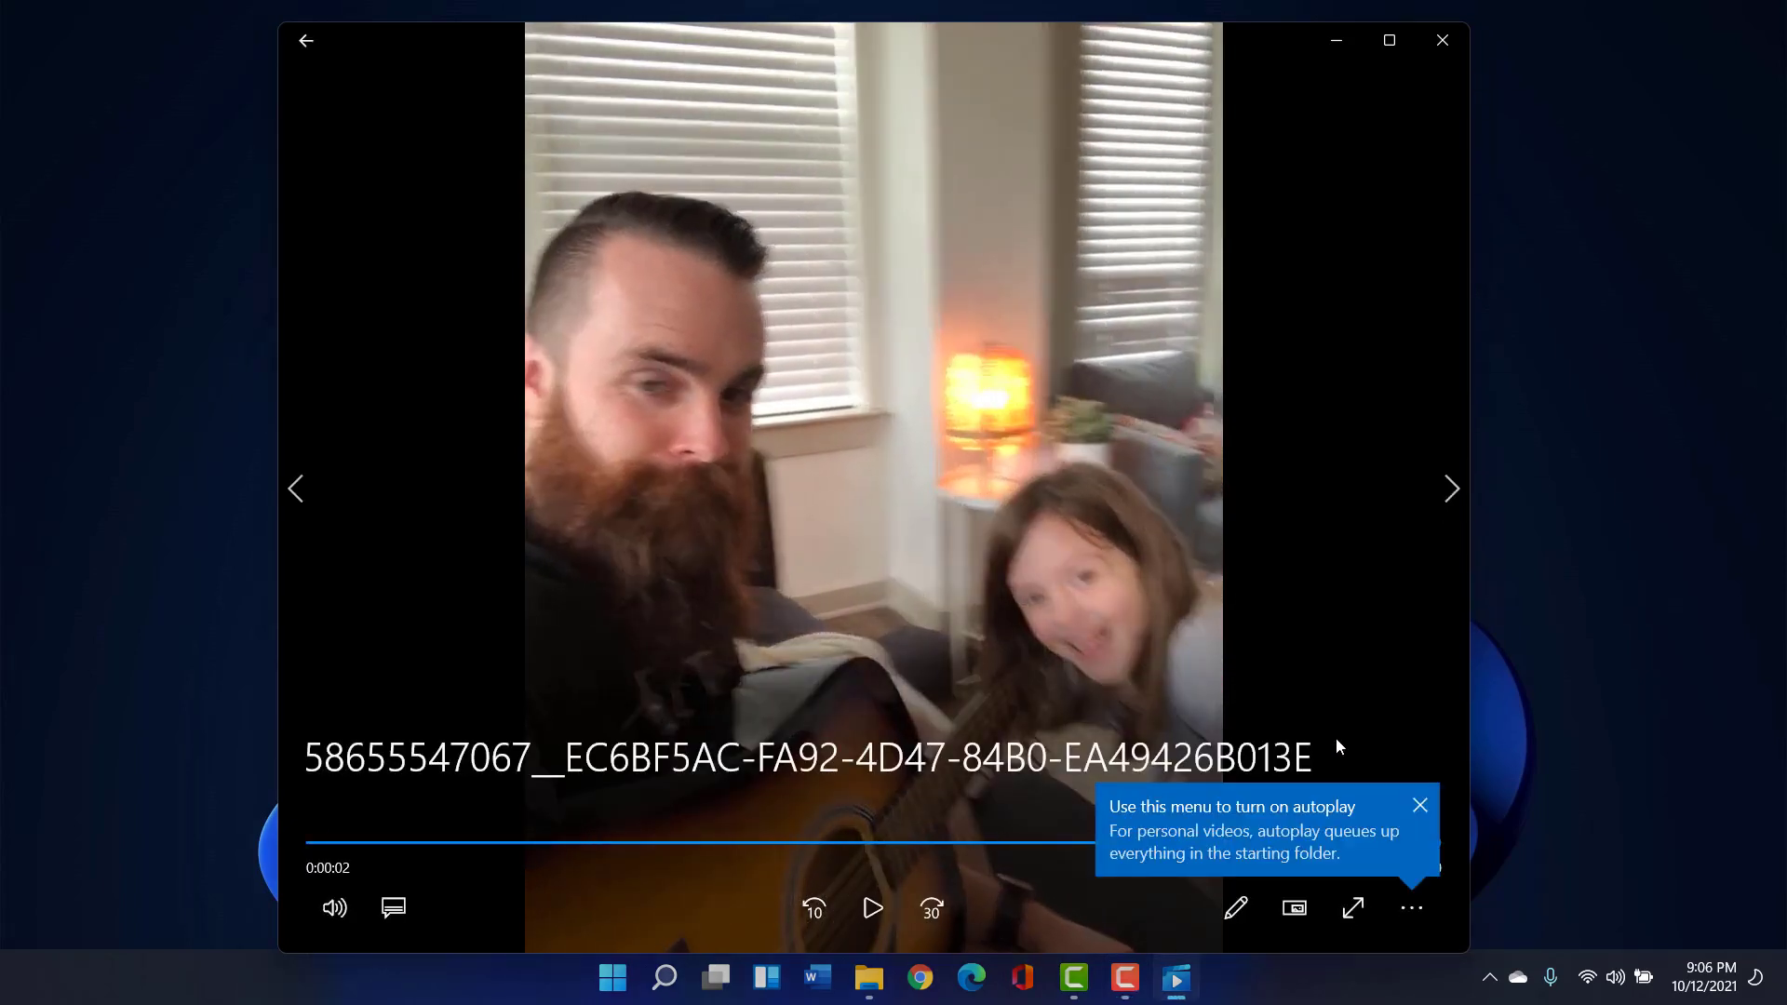
pyautogui.click(871, 909)
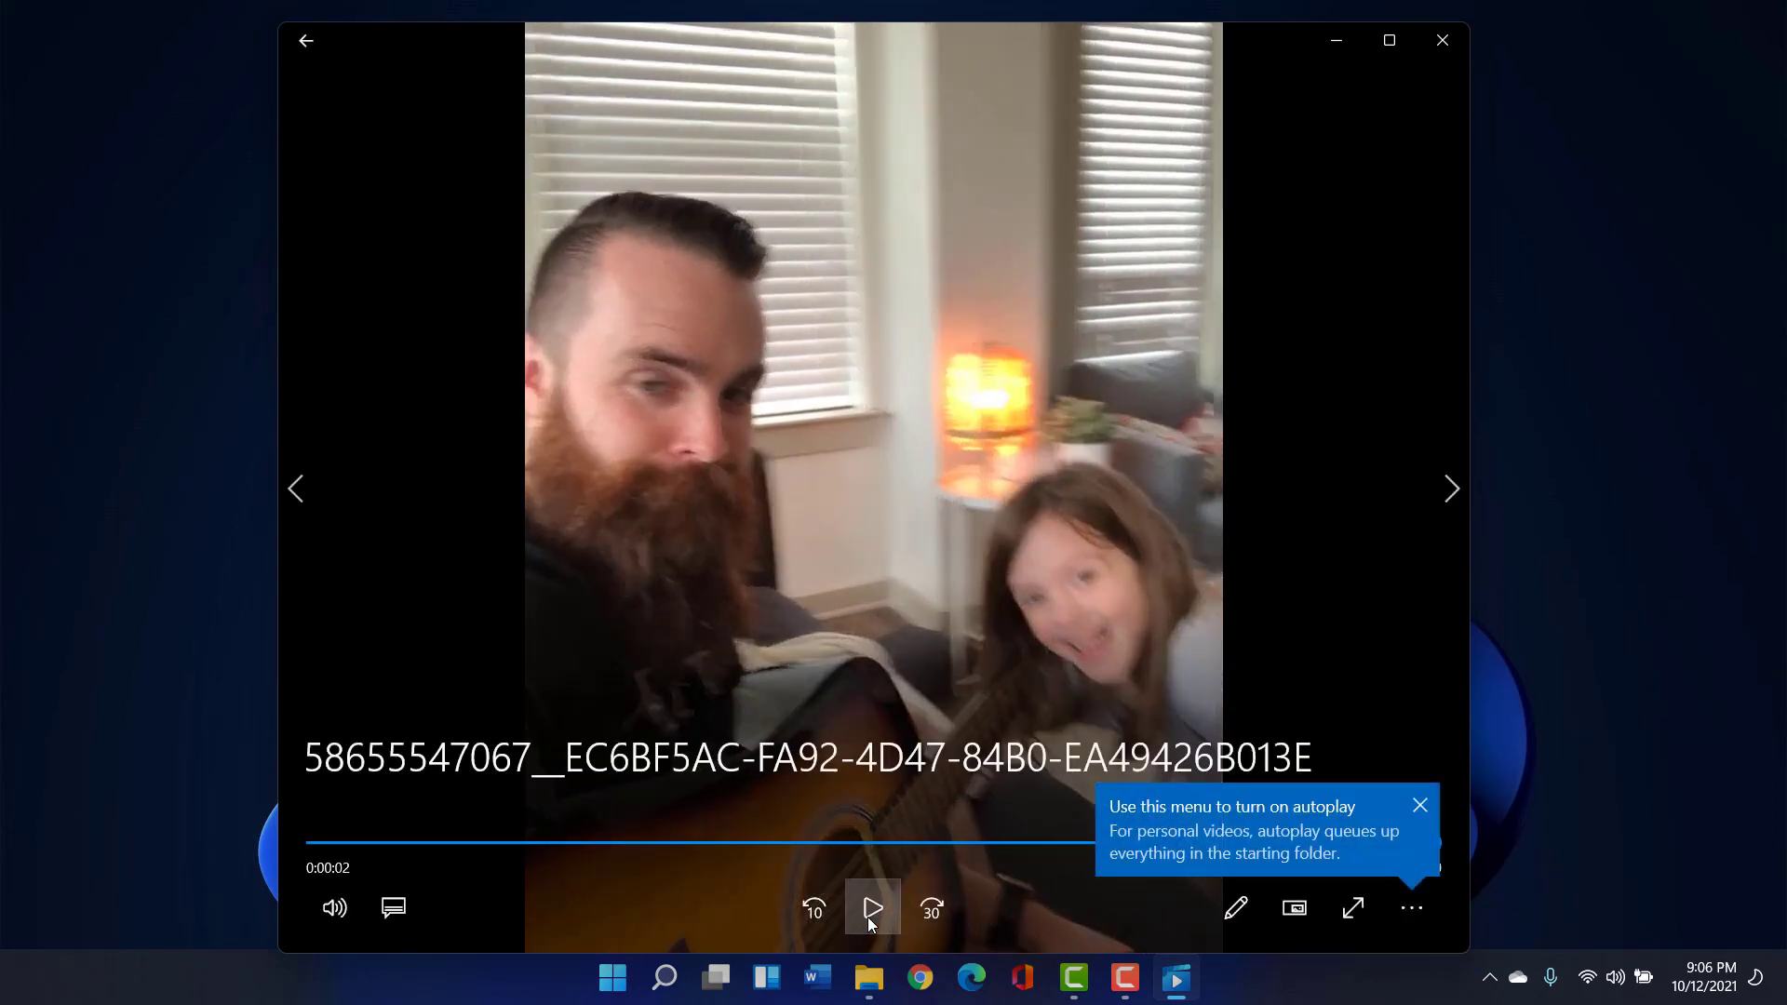
pyautogui.click(870, 919)
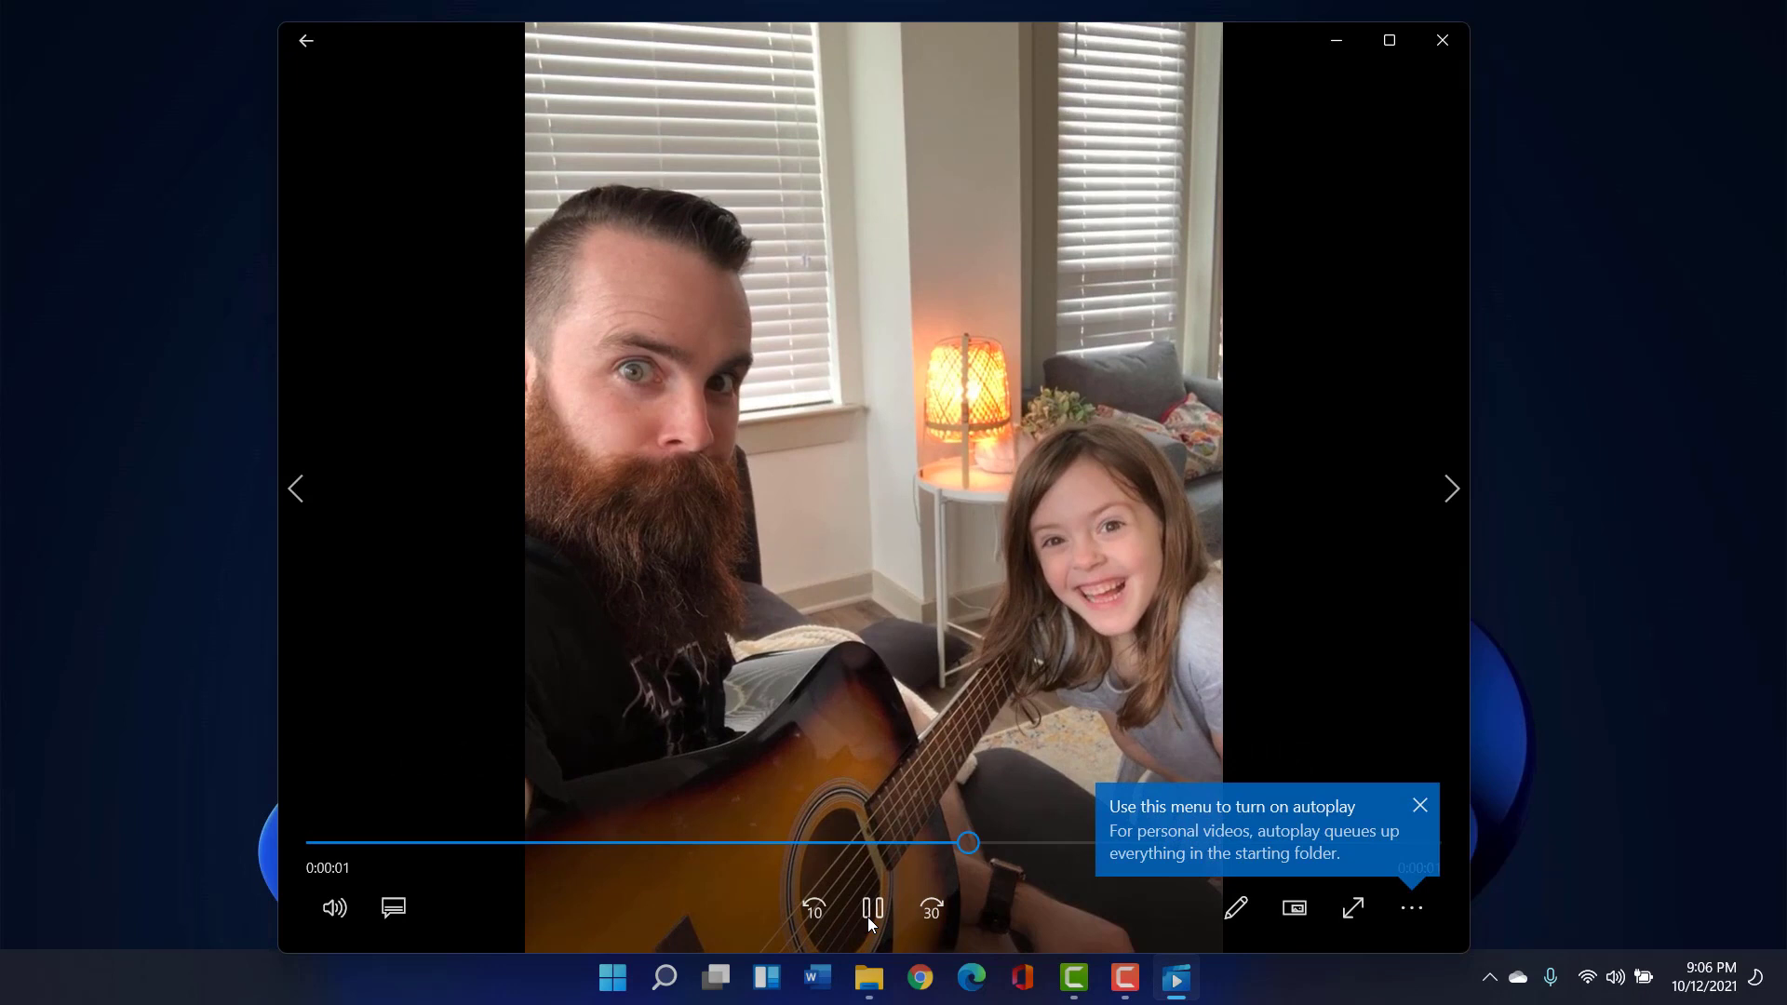